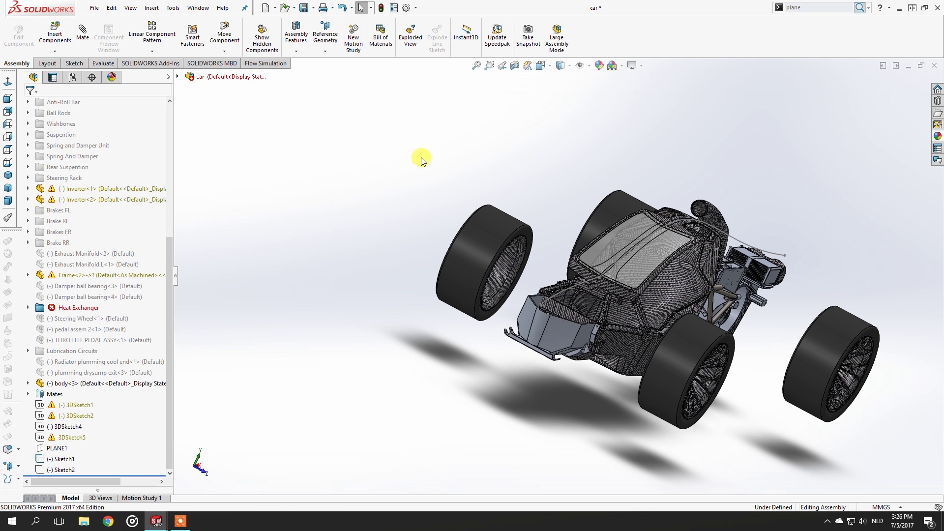
Open the interface customization settings and check that the Surfaces toolbar is enabled in the toolbar list.
{"action": "left_click", "coordinate": [413, 10]}
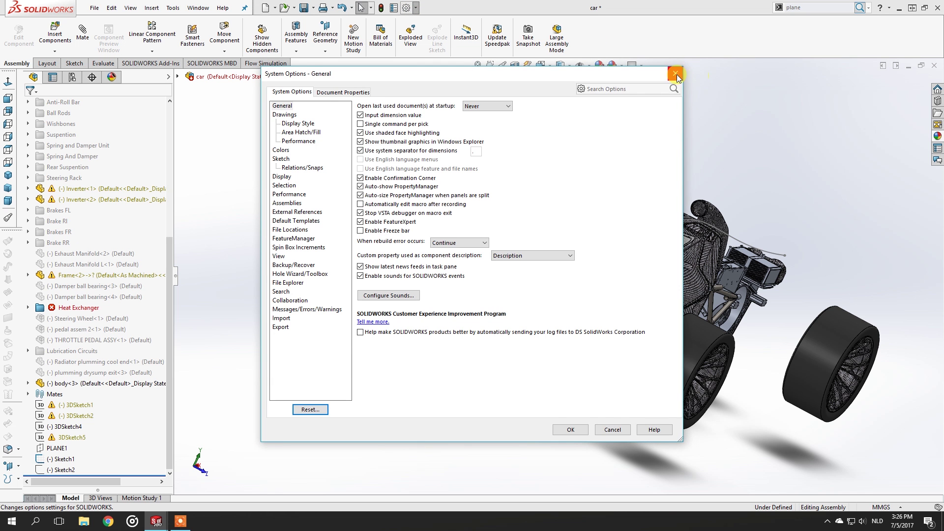
{"action": "left_click", "coordinate": [676, 75]}
{"action": "left_click", "coordinate": [416, 8]}
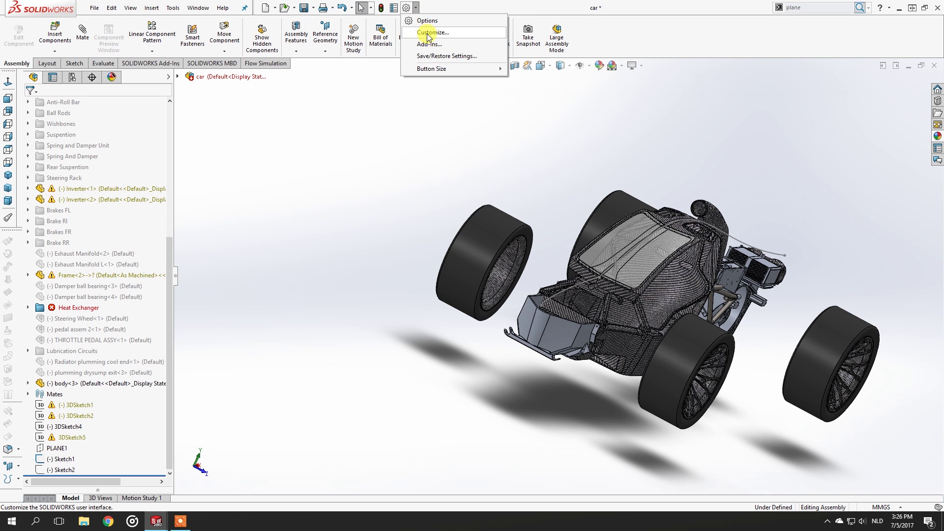
{"action": "left_click", "coordinate": [429, 33]}
{"action": "scroll", "coordinate": [370, 202], "scroll_direction": "down", "scroll_amount": 5}
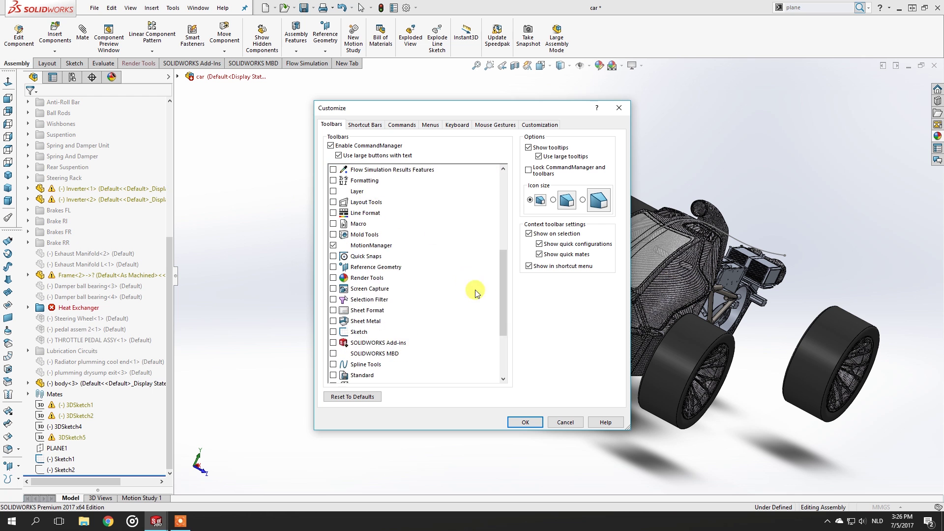
{"action": "left_click_drag", "start_coordinate": [500, 292], "coordinate": [503, 320]}
{"action": "left_click", "coordinate": [349, 332]}
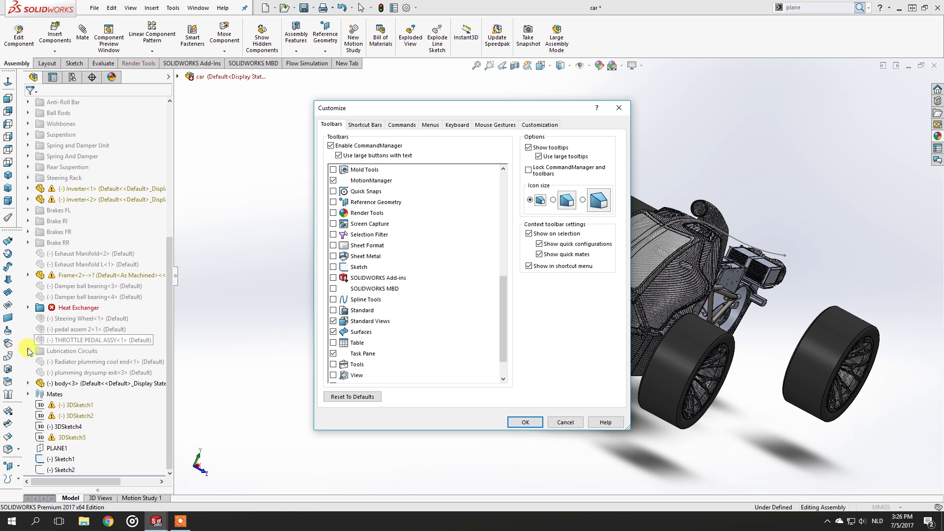
Undock a vertical toolbar, dock the toolbars back in their column, and close the customization dialog.
{"action": "left_click_drag", "start_coordinate": [11, 229], "coordinate": [245, 190]}
{"action": "left_click_drag", "start_coordinate": [314, 178], "coordinate": [12, 236]}
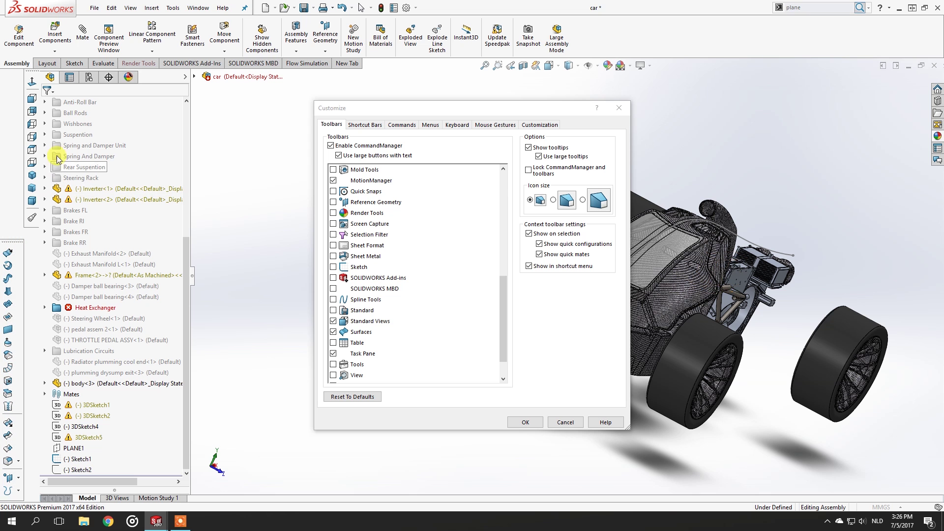
{"action": "left_click_drag", "start_coordinate": [31, 70], "coordinate": [10, 78]}
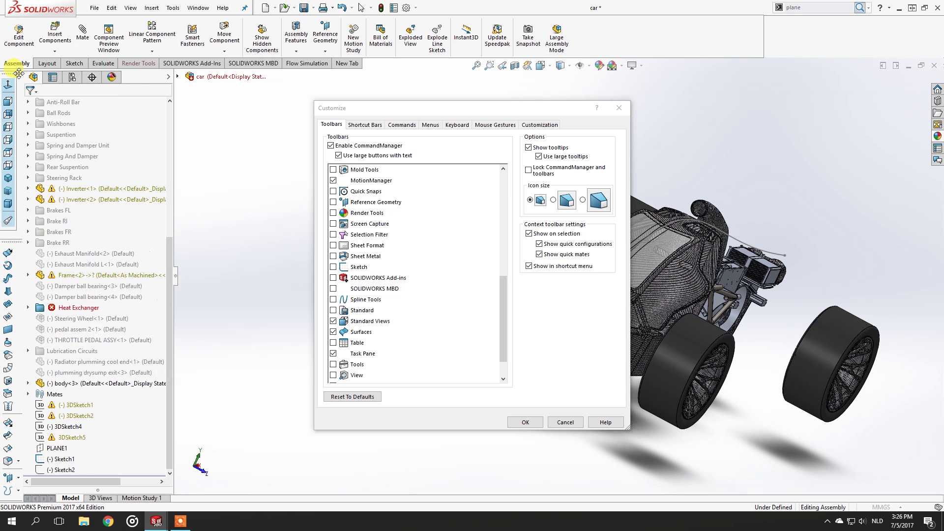
{"action": "left_click", "coordinate": [619, 108]}
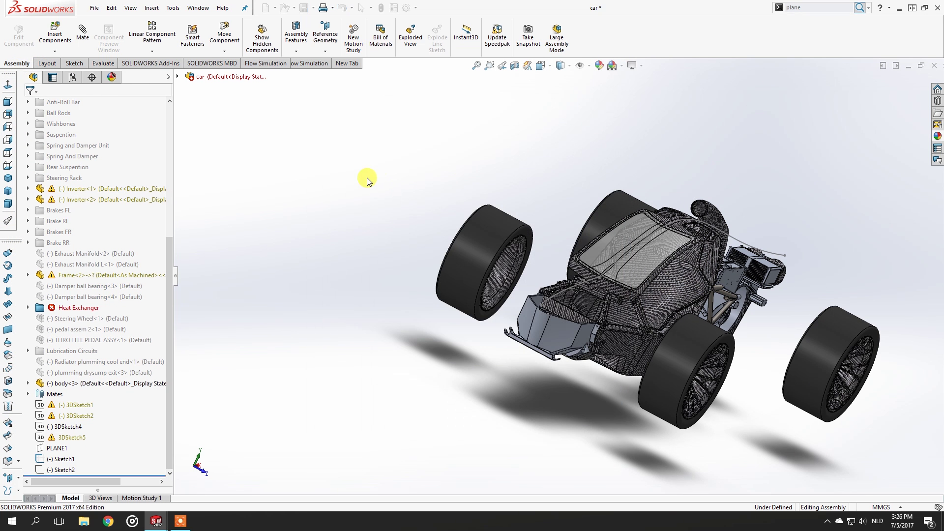
Start editing the body<3> component in the context of the car assembly.
{"action": "middle_click_drag", "start_coordinate": [563, 307], "coordinate": [234, 154]}
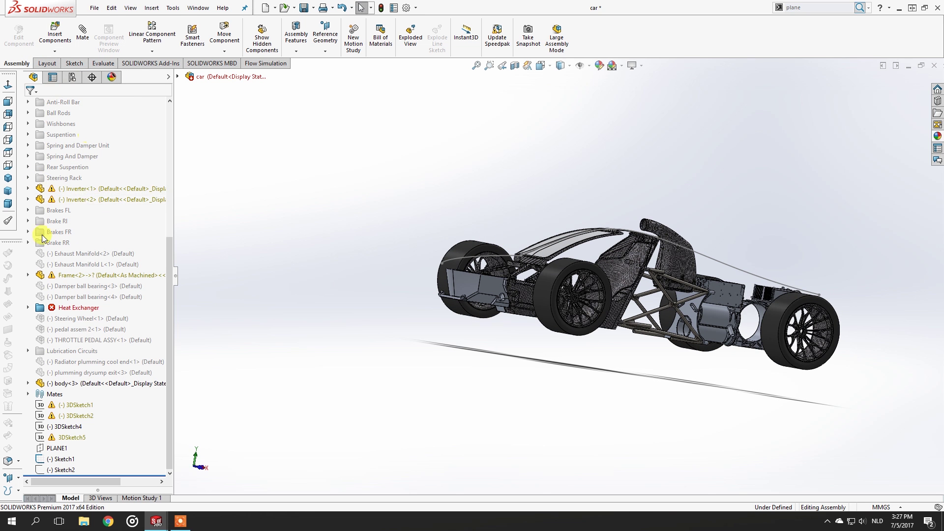
{"action": "left_click", "coordinate": [63, 386]}
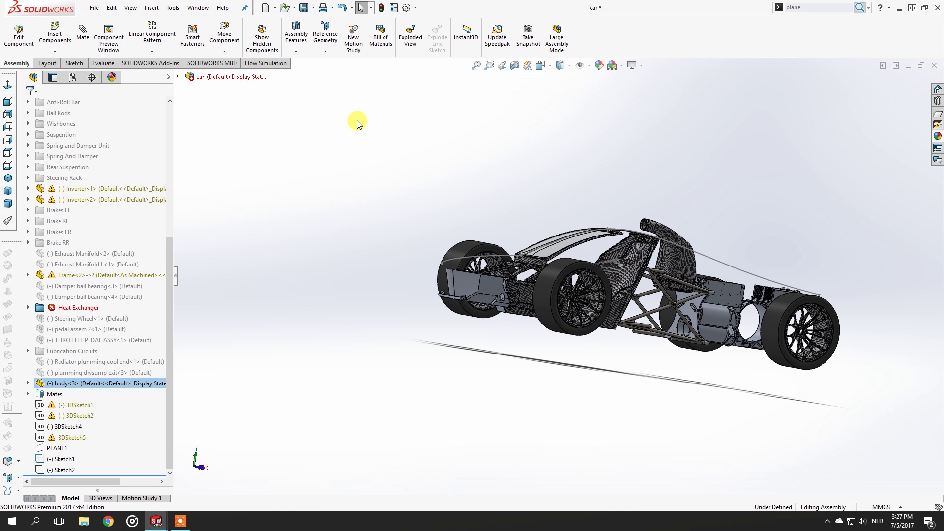
{"action": "left_click", "coordinate": [304, 140]}
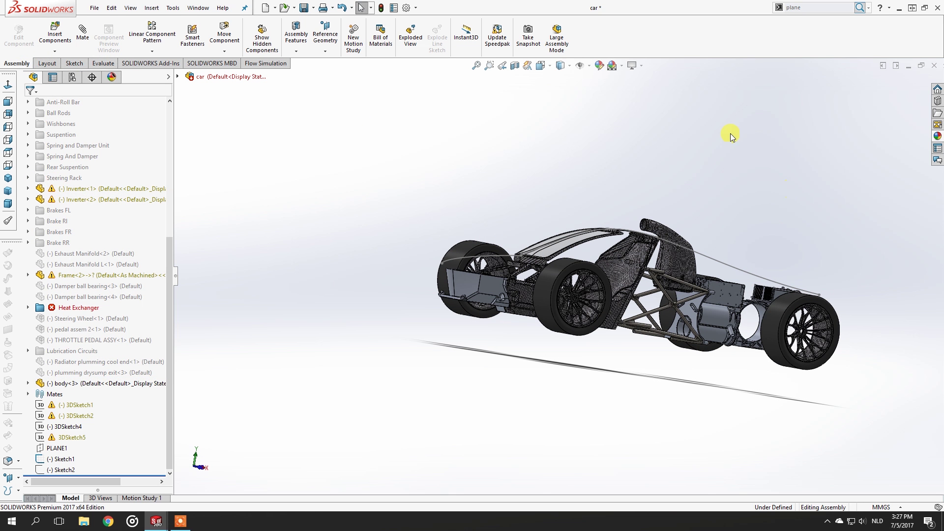
{"action": "left_click", "coordinate": [54, 51]}
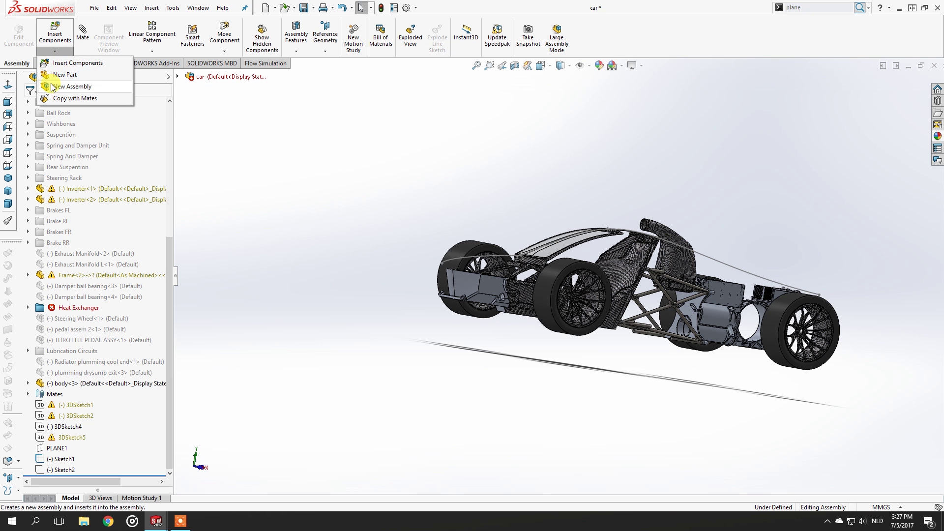
{"action": "left_click", "coordinate": [320, 119]}
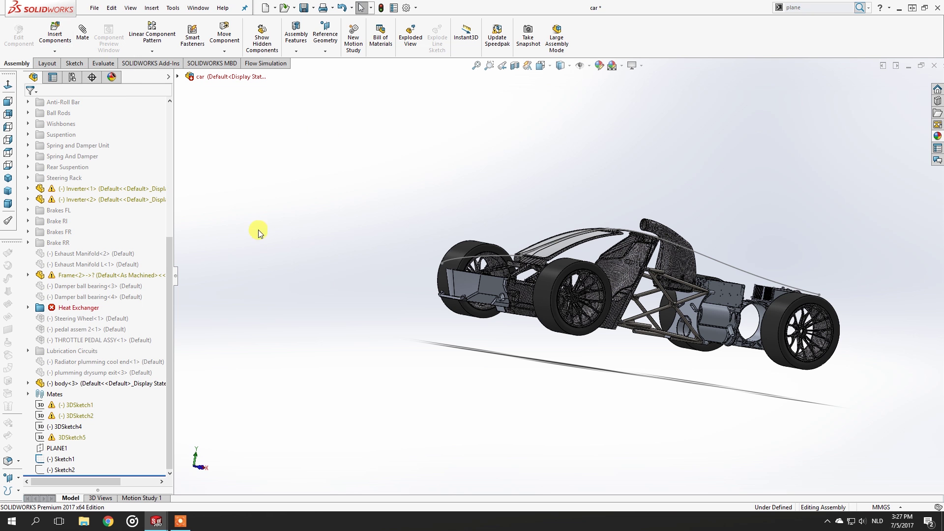
{"action": "left_click", "coordinate": [72, 384]}
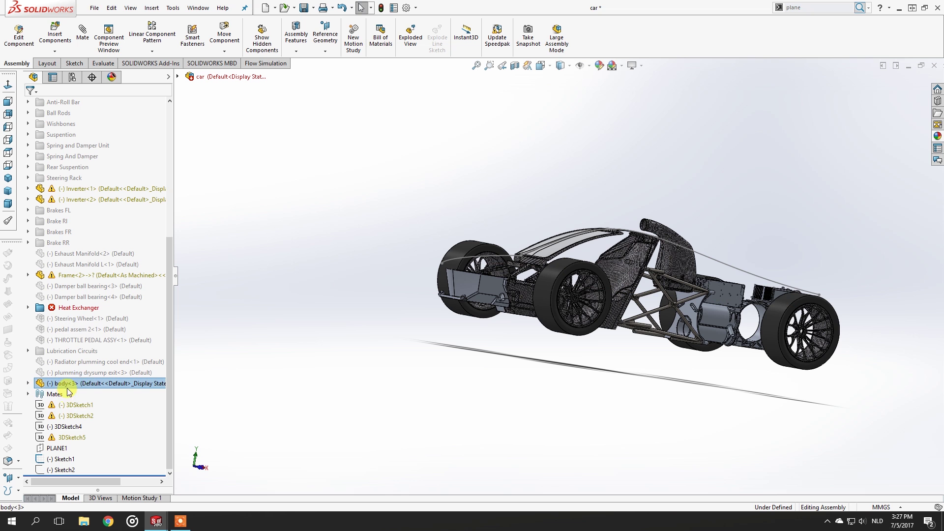
{"action": "left_click", "coordinate": [19, 34]}
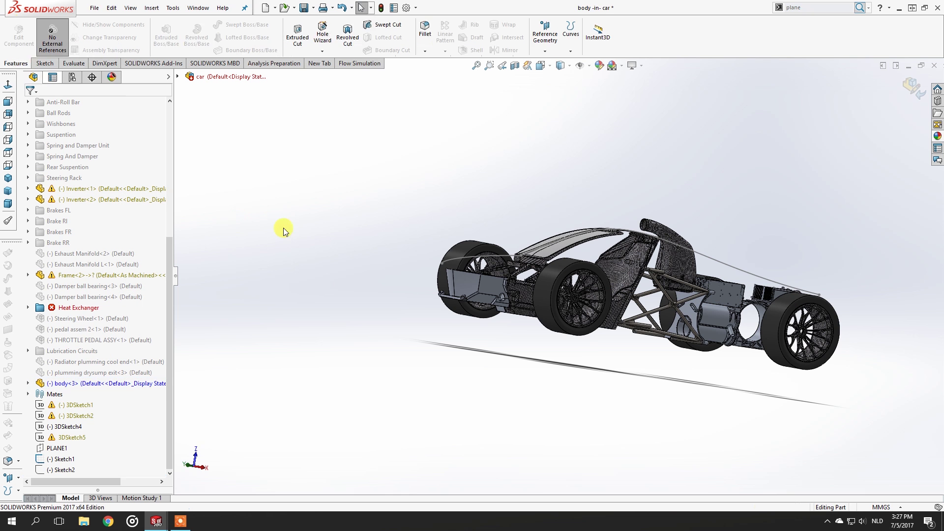
Open the appearances library and browse to the Solid category.
{"action": "middle_click_drag", "start_coordinate": [327, 139], "coordinate": [613, 326]}
{"action": "scroll", "coordinate": [610, 291], "scroll_direction": "down", "scroll_amount": 3}
{"action": "scroll", "coordinate": [612, 325], "scroll_direction": "up", "scroll_amount": 1}
{"action": "left_click", "coordinate": [938, 136]}
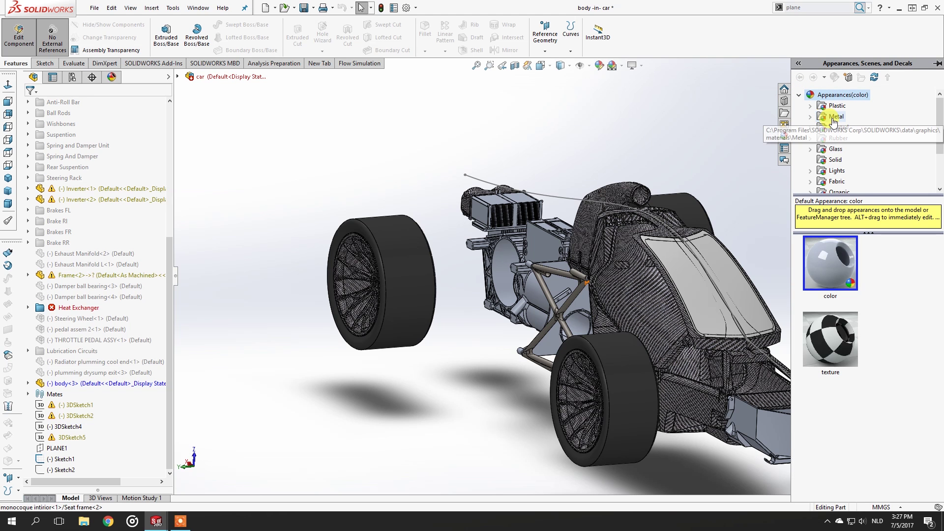
{"action": "left_click", "coordinate": [832, 160]}
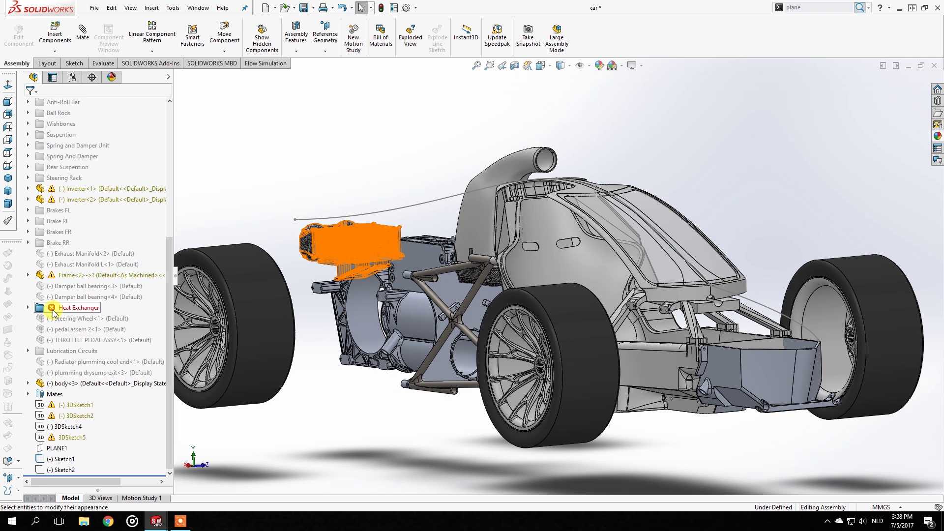
Edit the body<3> part in context and create a reference plane offset 10 mm from the wheel's outer rim face.
{"action": "left_click", "coordinate": [71, 383]}
{"action": "left_click", "coordinate": [19, 34]}
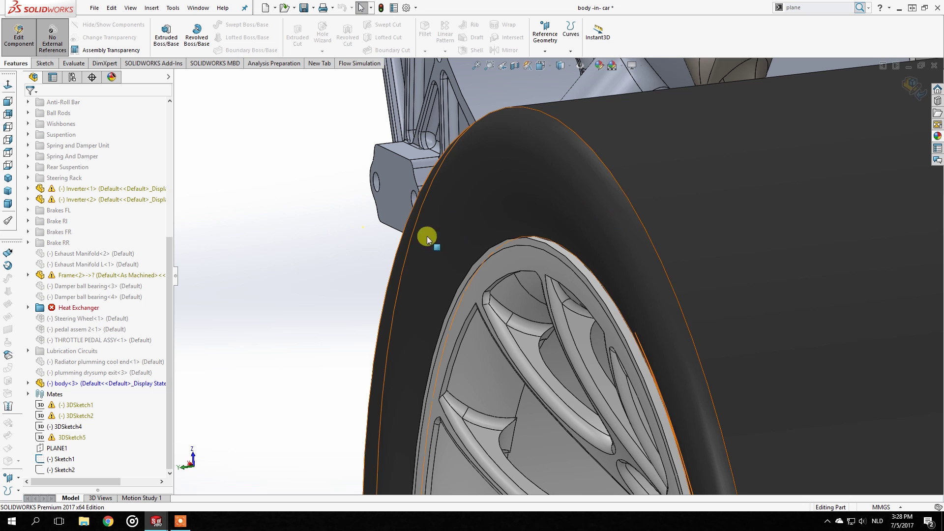
{"action": "left_click", "coordinate": [511, 241]}
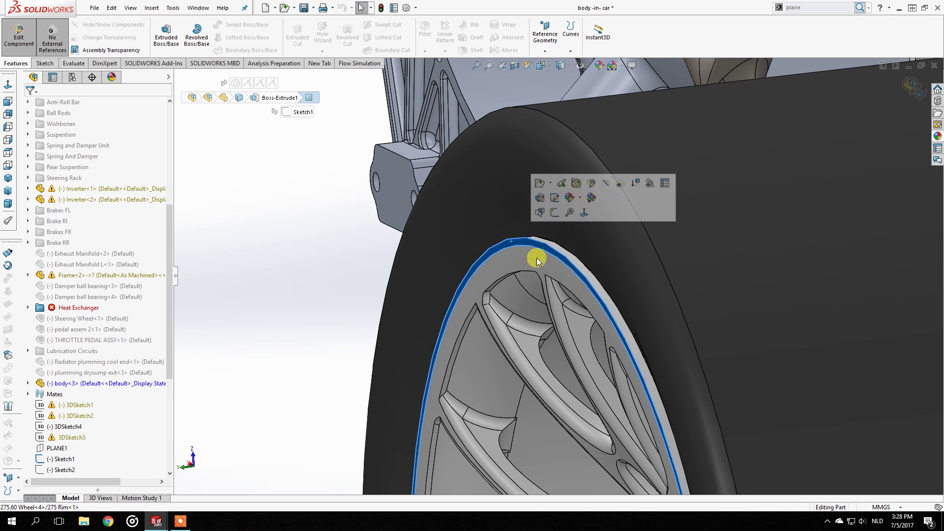
{"action": "left_click", "coordinate": [859, 9]}
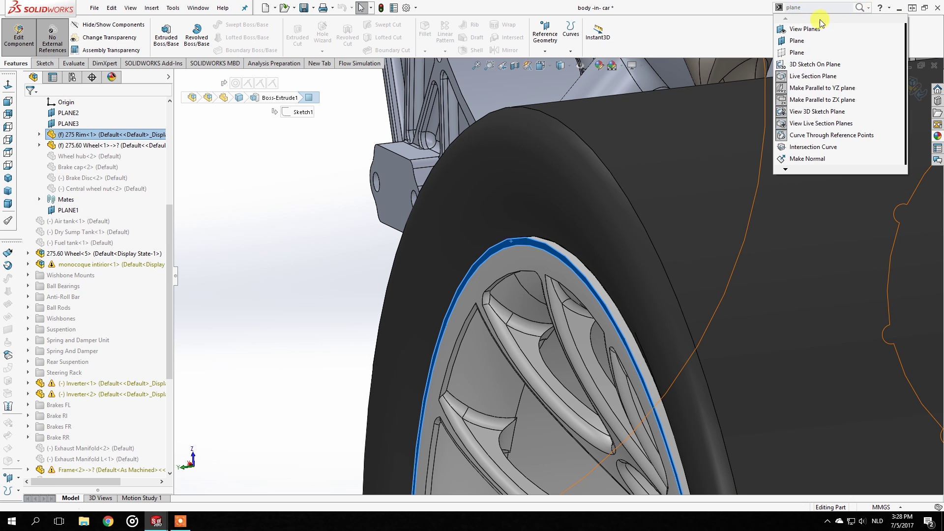
{"action": "left_click", "coordinate": [799, 41]}
{"action": "middle_click_drag", "start_coordinate": [375, 227], "coordinate": [453, 214]}
{"action": "scroll", "coordinate": [515, 203], "scroll_direction": "up", "scroll_amount": 6}
{"action": "scroll", "coordinate": [460, 218], "scroll_direction": "down", "scroll_amount": 4}
{"action": "scroll", "coordinate": [520, 230], "scroll_direction": "down", "scroll_amount": 3}
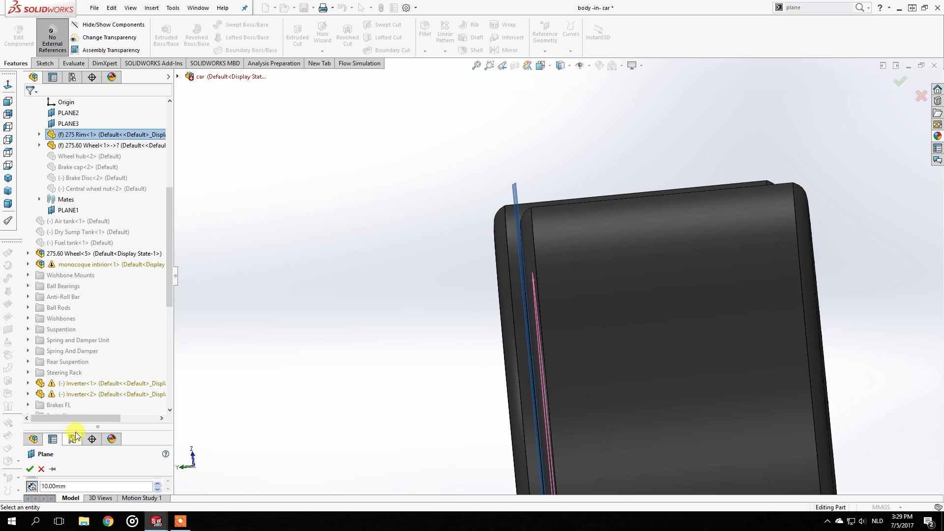
{"action": "left_click_drag", "start_coordinate": [80, 423], "coordinate": [80, 96]}
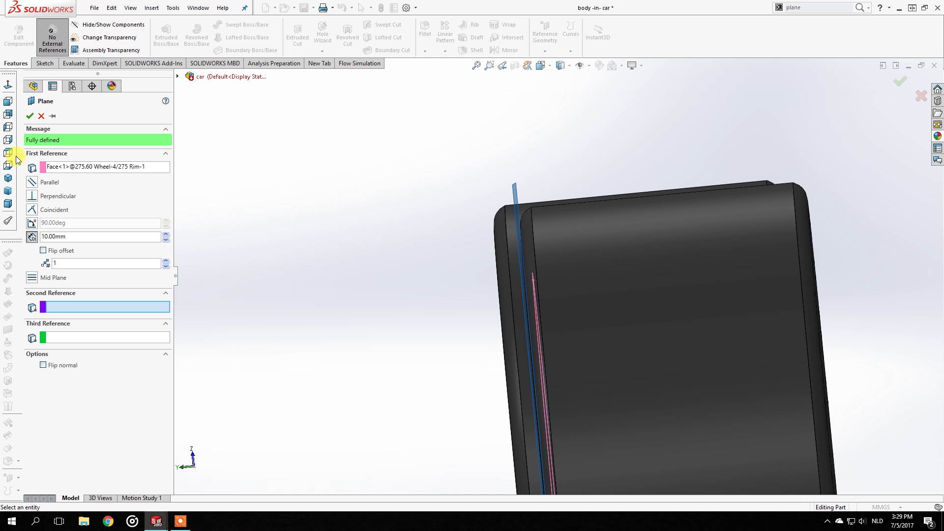
{"action": "left_click", "coordinate": [30, 117]}
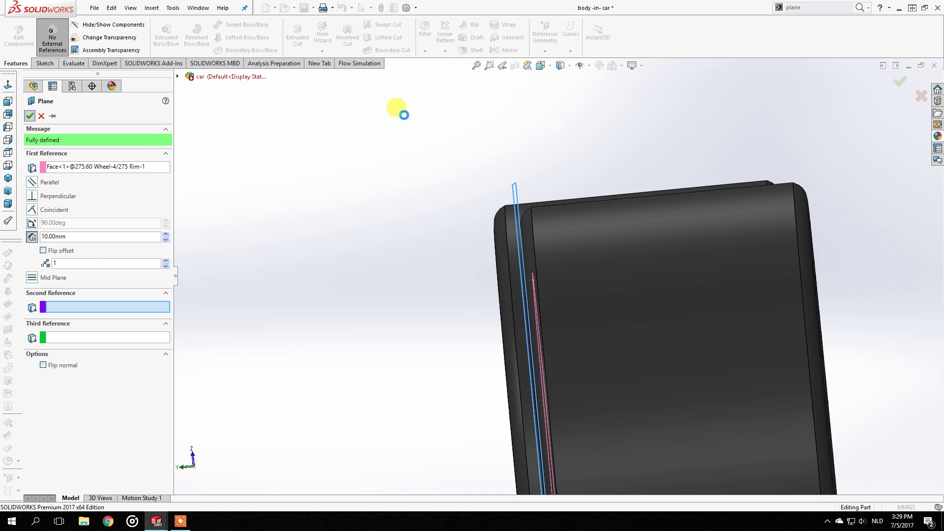
Start a sketch on the new offset plane in the body part.
{"action": "scroll", "coordinate": [565, 238], "scroll_direction": "up", "scroll_amount": 3}
{"action": "middle_click_drag", "start_coordinate": [556, 232], "coordinate": [522, 256]}
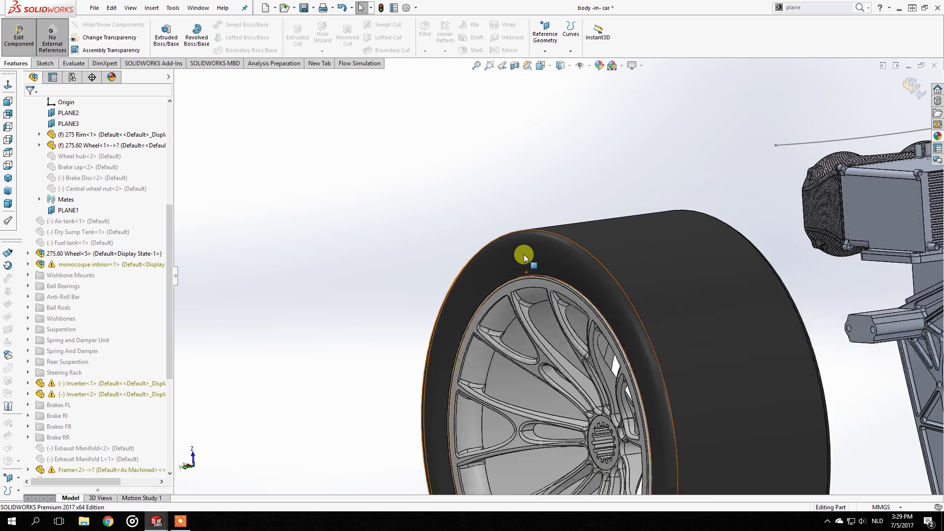
{"action": "left_click", "coordinate": [562, 238]}
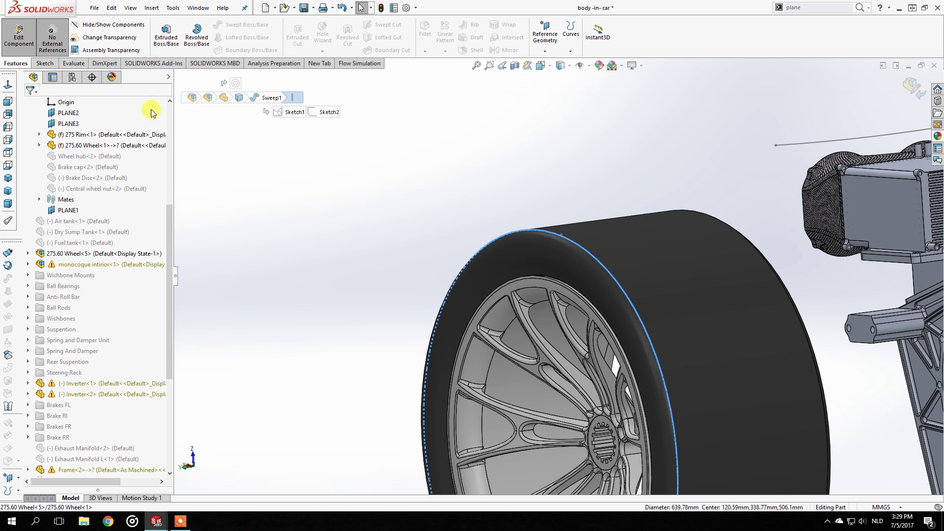
{"action": "left_click", "coordinate": [44, 63]}
{"action": "left_click", "coordinate": [163, 31]}
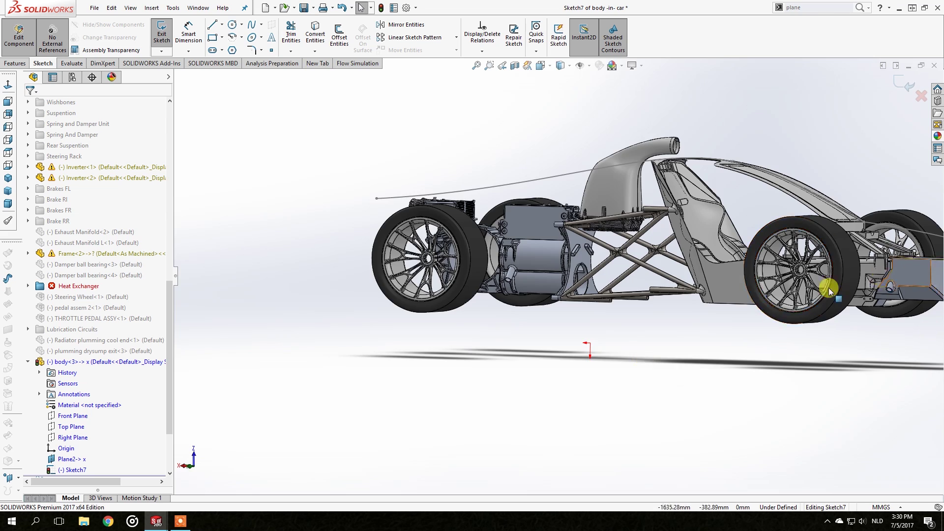
Convert the front wheel's outer circular tyre edge into the sketch.
{"action": "scroll", "coordinate": [782, 226], "scroll_direction": "down", "scroll_amount": 5}
{"action": "left_click", "coordinate": [760, 218]}
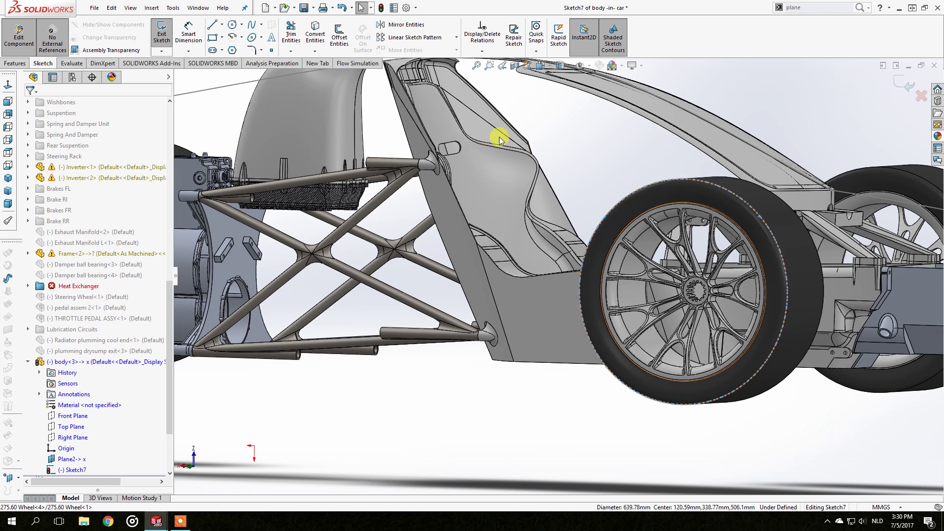
{"action": "left_click", "coordinate": [315, 35]}
{"action": "scroll", "coordinate": [662, 257], "scroll_direction": "up", "scroll_amount": 3}
{"action": "mouse_move", "coordinate": [662, 258]}
{"action": "middle_mouse_down"}
{"action": "mouse_move", "coordinate": [627, 269]}
{"action": "mouse_move", "coordinate": [588, 255]}
{"action": "middle_mouse_up"}
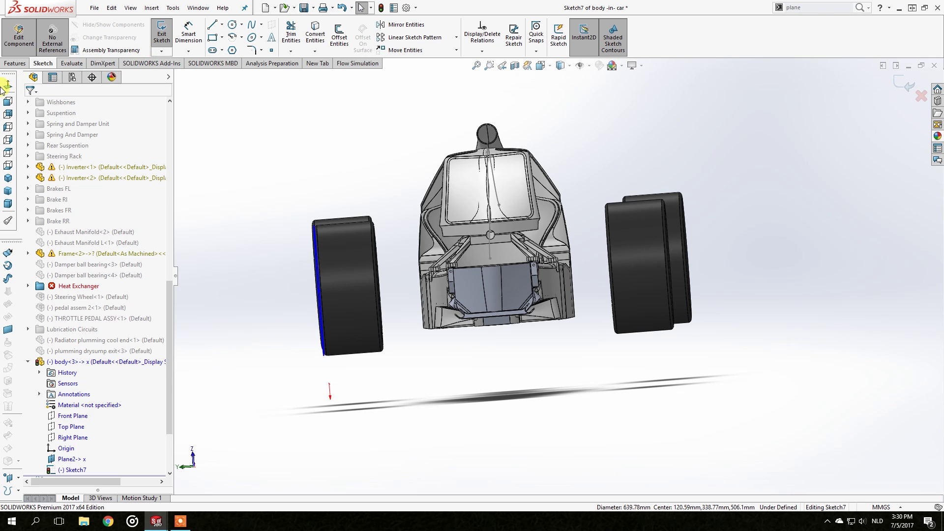
Add a Fix relation to the converted tyre circle in the sketch.
{"action": "left_click", "coordinate": [7, 102]}
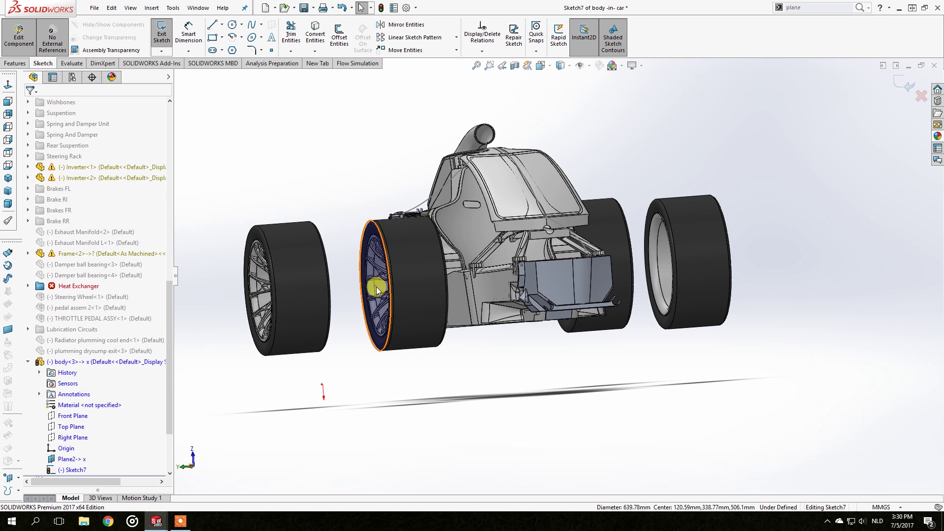
{"action": "left_click", "coordinate": [380, 223]}
{"action": "left_click", "coordinate": [33, 209]}
{"action": "left_click", "coordinate": [316, 130]}
{"action": "middle_click_drag", "start_coordinate": [416, 236], "coordinate": [417, 190]}
Offset the converted tyre circle outward by 20 mm.
{"action": "left_click", "coordinate": [334, 37]}
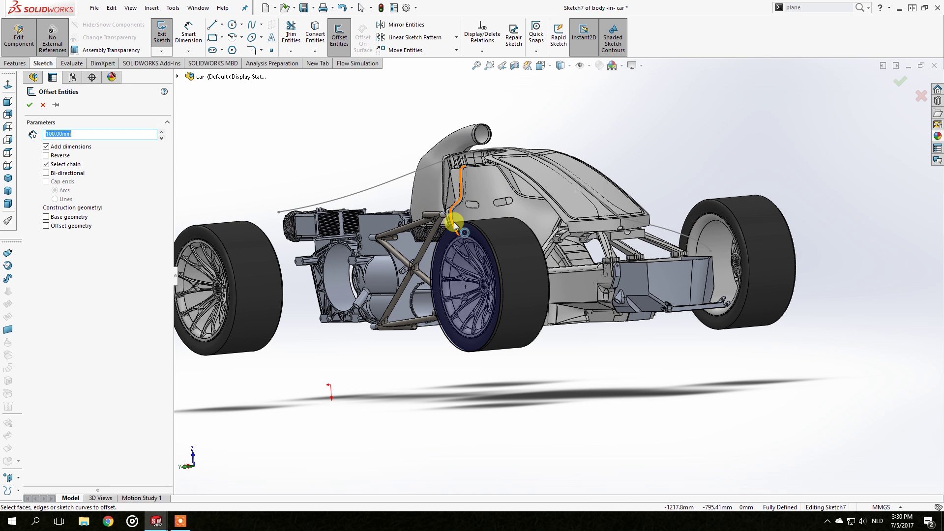
{"action": "left_click", "coordinate": [451, 219]}
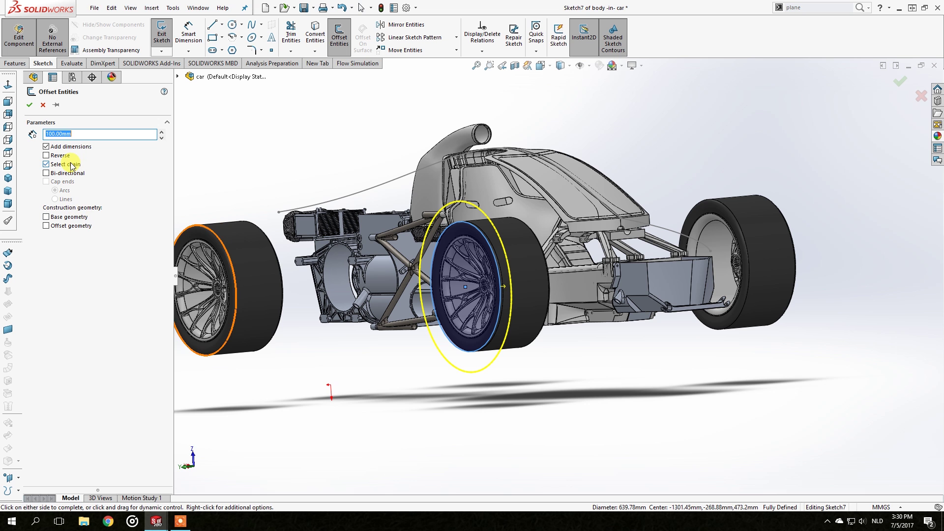
{"action": "type", "text": "20"}
{"action": "key", "text": "Return"}
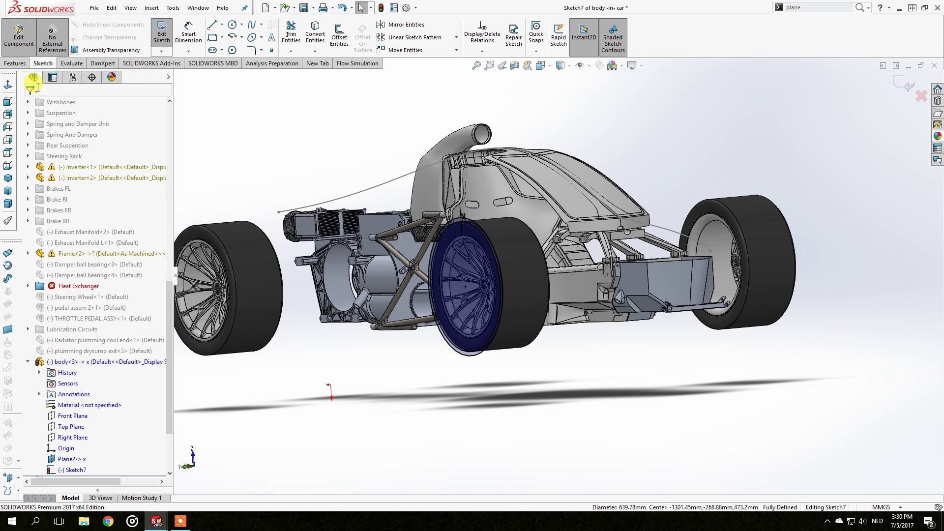
From the offset circle's lowest point, sketch a horizontal line, a vertical line up and a horizontal line back across the wheel.
{"action": "left_click", "coordinate": [8, 101]}
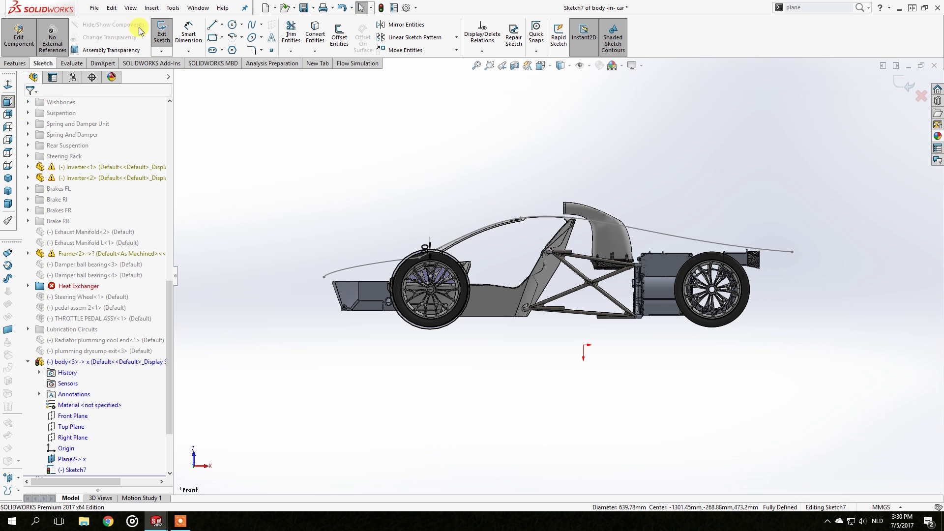
{"action": "left_click", "coordinate": [217, 28]}
{"action": "scroll", "coordinate": [423, 325], "scroll_direction": "down", "scroll_amount": 5}
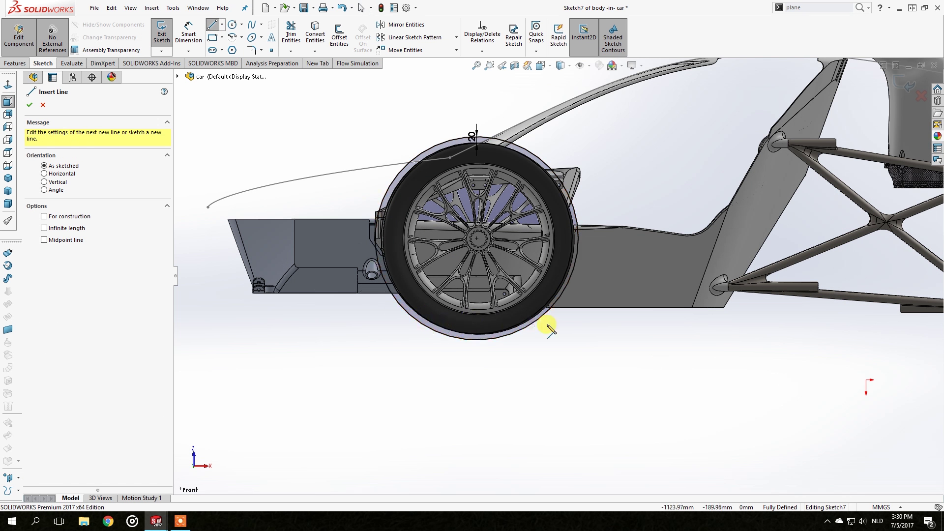
{"action": "left_click", "coordinate": [477, 340]}
{"action": "left_click", "coordinate": [595, 340]}
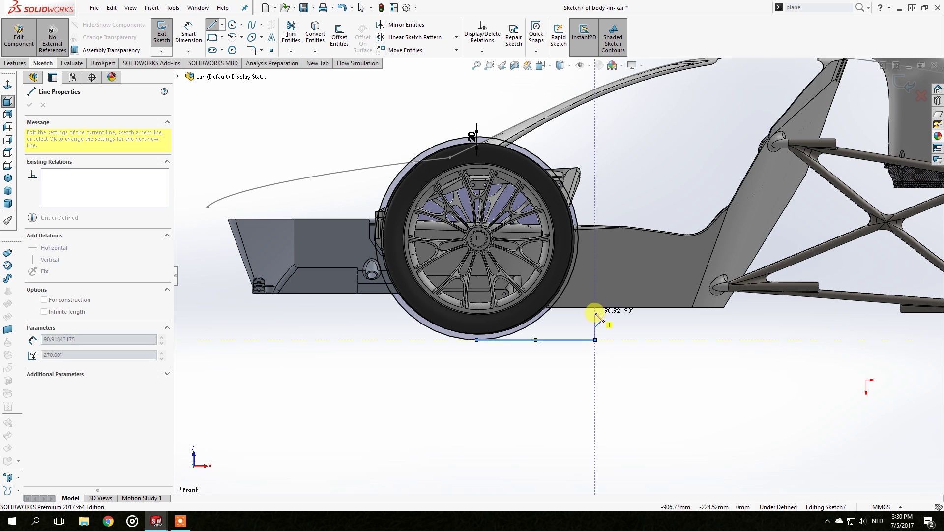
{"action": "left_click", "coordinate": [595, 311]}
{"action": "left_click", "coordinate": [359, 310]}
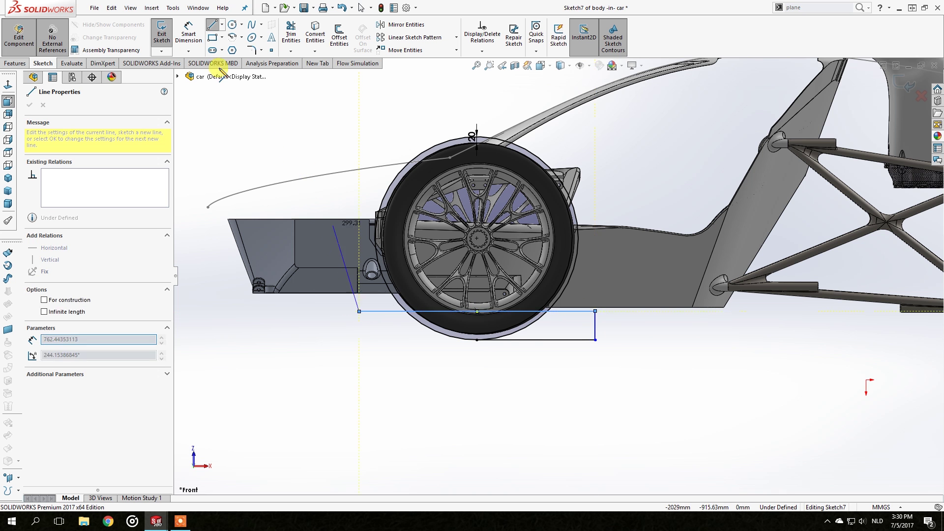
Dimension the distance between the two horizontal lines and set it to 100 mm.
{"action": "left_click", "coordinate": [189, 30]}
{"action": "left_click", "coordinate": [536, 339]}
{"action": "left_click", "coordinate": [565, 310]}
{"action": "left_click", "coordinate": [640, 330]}
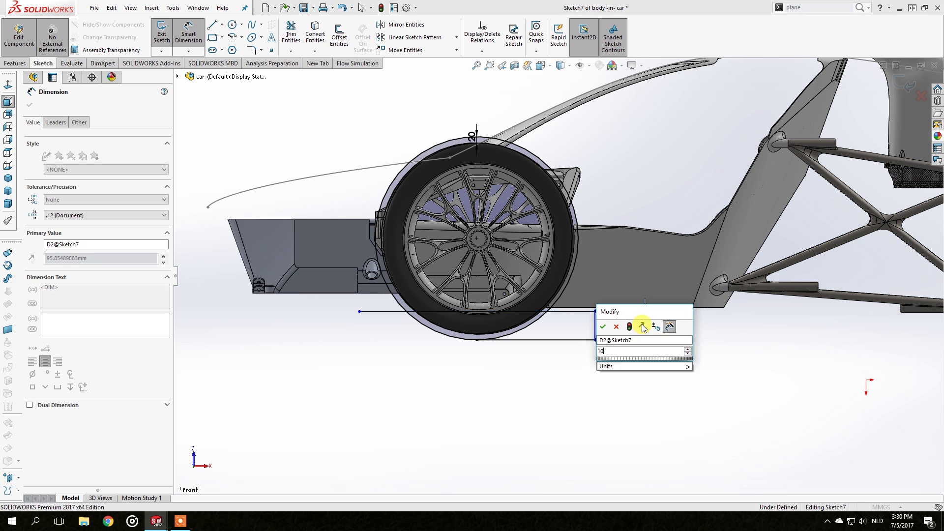
{"action": "type", "text": "100"}
{"action": "left_click", "coordinate": [643, 327]}
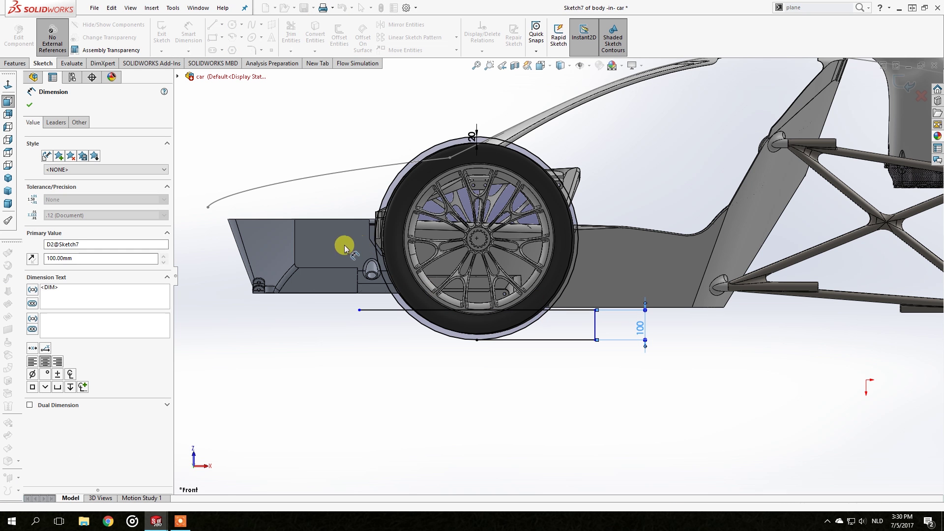
Trim away the helper lines and the circle portion below the upper line to leave an open wheel-arch arc, and exit the sketch.
{"action": "left_click", "coordinate": [300, 43]}
{"action": "mouse_move", "coordinate": [359, 284]}
{"action": "left_mouse_down"}
{"action": "mouse_move", "coordinate": [428, 320]}
{"action": "mouse_move", "coordinate": [456, 266]}
{"action": "mouse_move", "coordinate": [412, 319]}
{"action": "mouse_move", "coordinate": [413, 335]}
{"action": "left_mouse_up"}
{"action": "mouse_move", "coordinate": [498, 386]}
{"action": "left_mouse_down"}
{"action": "mouse_move", "coordinate": [552, 293]}
{"action": "mouse_move", "coordinate": [534, 328]}
{"action": "mouse_move", "coordinate": [596, 301]}
{"action": "left_mouse_up"}
{"action": "middle_click_drag", "start_coordinate": [514, 246], "coordinate": [315, 158]}
{"action": "scroll", "coordinate": [387, 242], "scroll_direction": "up", "scroll_amount": 5}
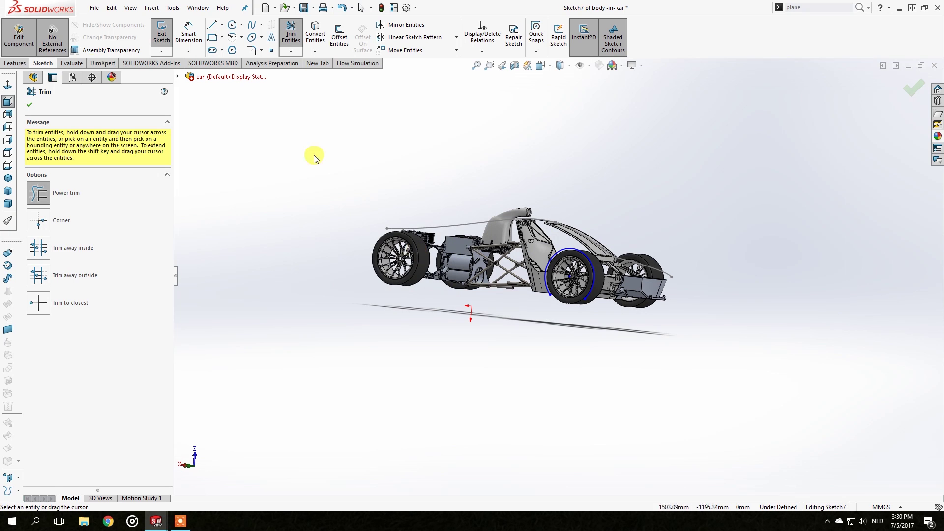
{"action": "left_click", "coordinate": [162, 33]}
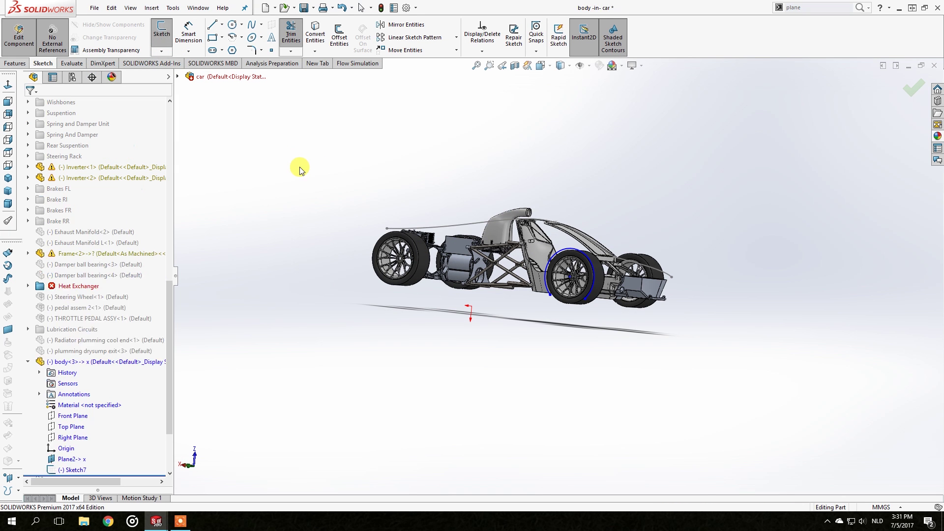
Start a sketch on the front wheel's inner rim face, convert the wheel-arch arc into it, and exit the sketch.
{"action": "middle_click_drag", "start_coordinate": [537, 241], "coordinate": [451, 249]}
{"action": "scroll", "coordinate": [445, 253], "scroll_direction": "down", "scroll_amount": 5}
{"action": "scroll", "coordinate": [558, 265], "scroll_direction": "down", "scroll_amount": 6}
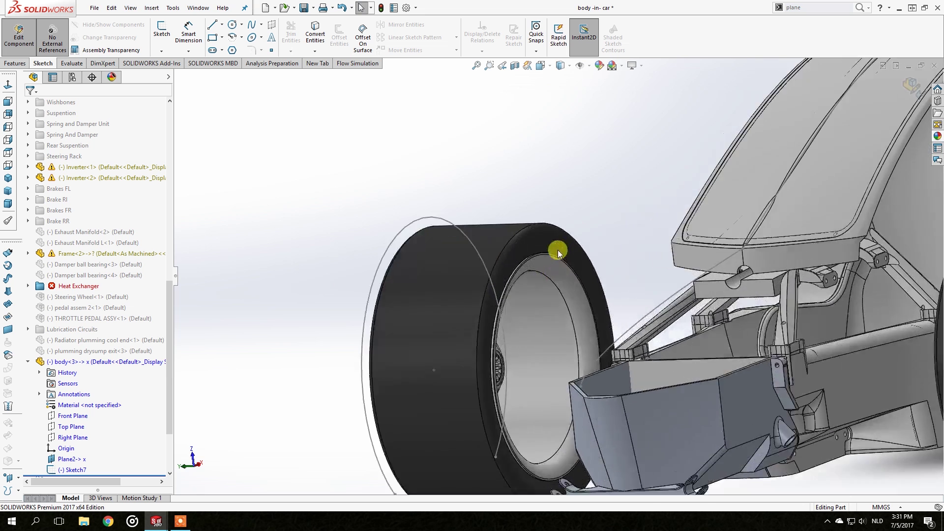
{"action": "left_click", "coordinate": [504, 295]}
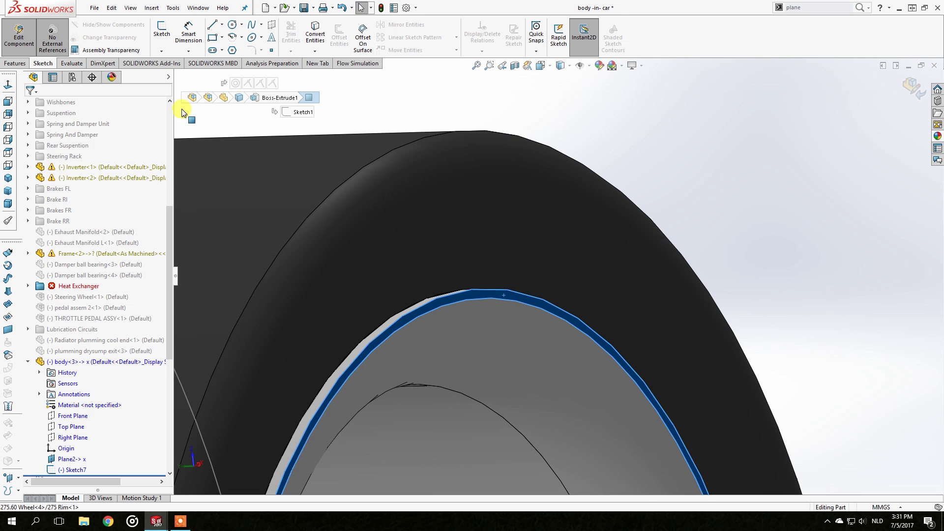
{"action": "left_click", "coordinate": [159, 32]}
{"action": "scroll", "coordinate": [462, 201], "scroll_direction": "up", "scroll_amount": 8}
{"action": "left_click", "coordinate": [445, 252]}
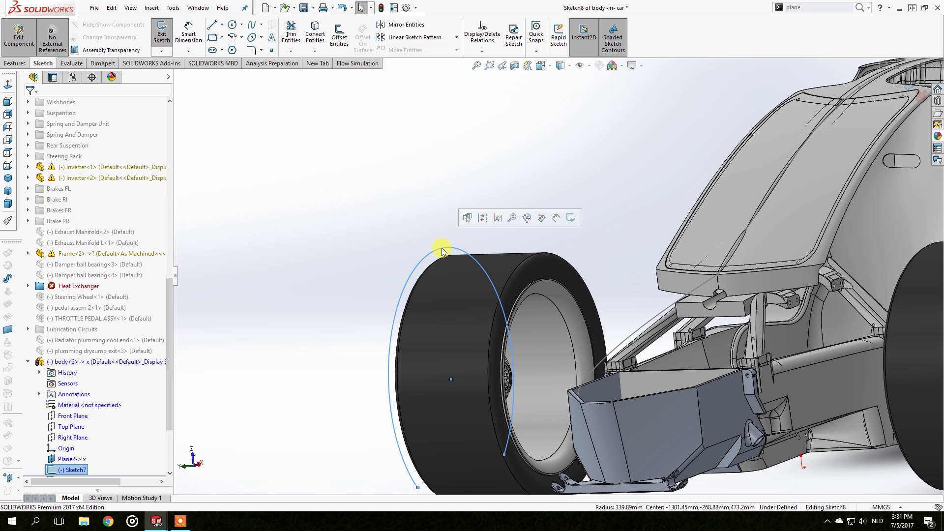
{"action": "left_click", "coordinate": [315, 40]}
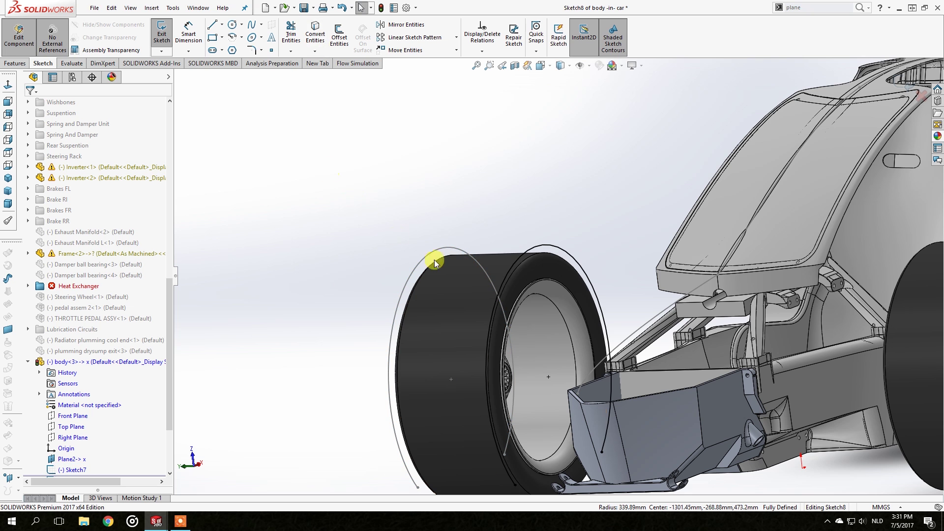
{"action": "left_click", "coordinate": [162, 53]}
{"action": "left_click", "coordinate": [167, 64]}
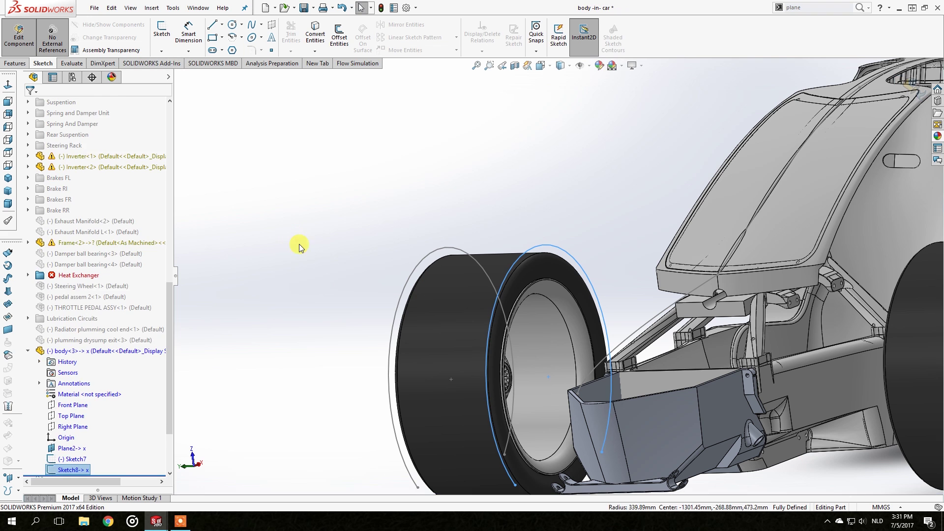
Create a lofted surface between the outer and inner wheel-arch arcs.
{"action": "left_click", "coordinate": [9, 291]}
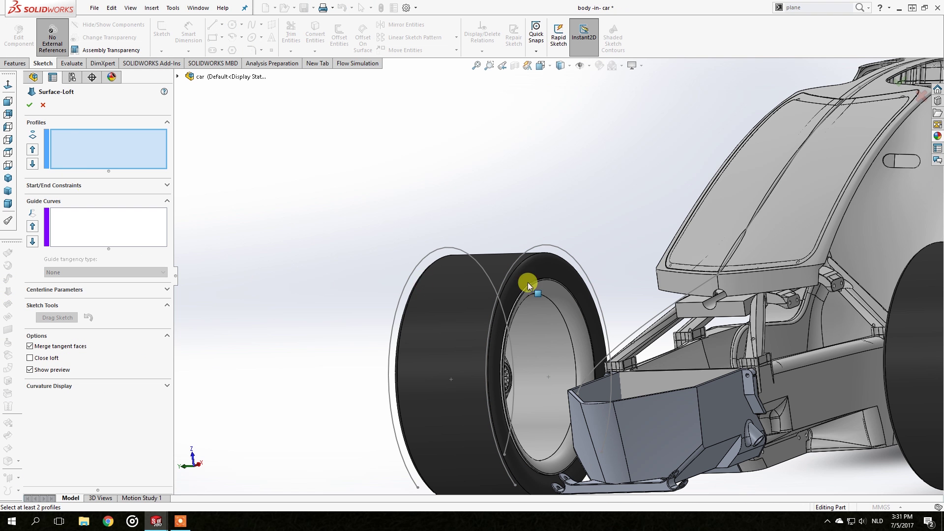
{"action": "left_click", "coordinate": [452, 250]}
{"action": "left_click", "coordinate": [546, 246]}
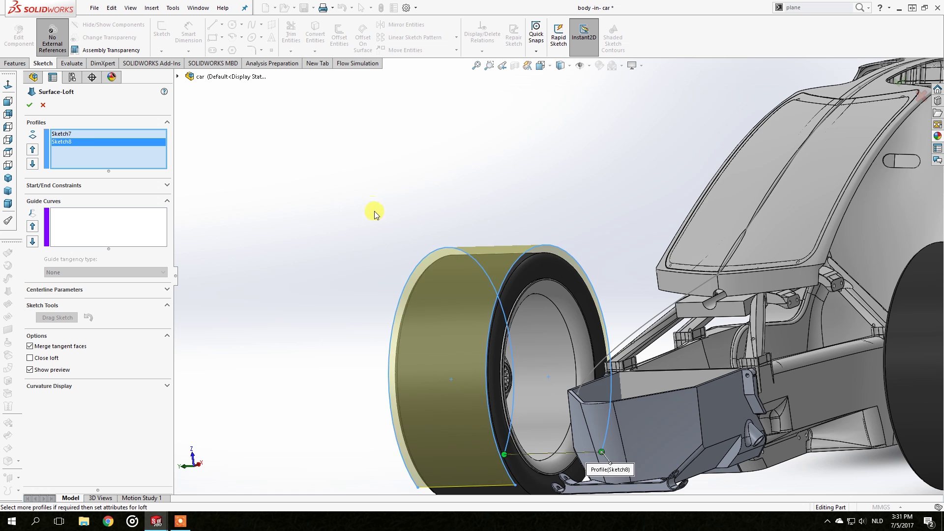
{"action": "middle_click_drag", "start_coordinate": [373, 211], "coordinate": [126, 156]}
{"action": "left_click", "coordinate": [28, 105]}
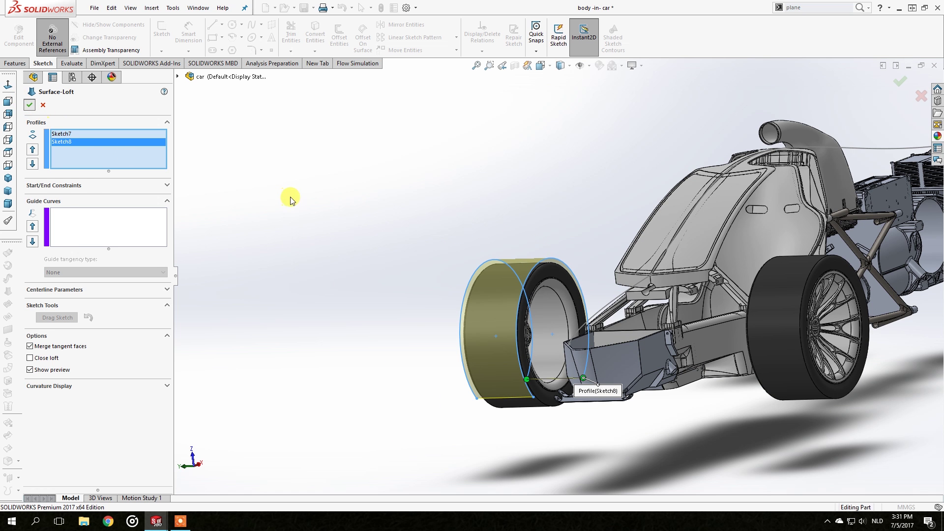
Examine the wheel-arch surfaces over the front and rear wheels from several angles.
{"action": "middle_click_drag", "start_coordinate": [536, 301], "coordinate": [559, 278]}
{"action": "left_click", "coordinate": [490, 282]}
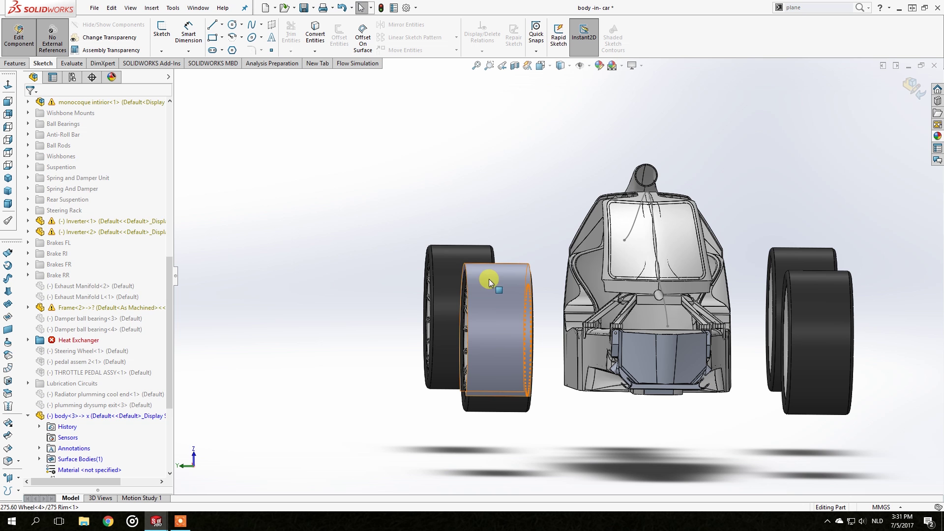
{"action": "left_click", "coordinate": [519, 259]}
{"action": "middle_click_drag", "start_coordinate": [416, 243], "coordinate": [431, 239]}
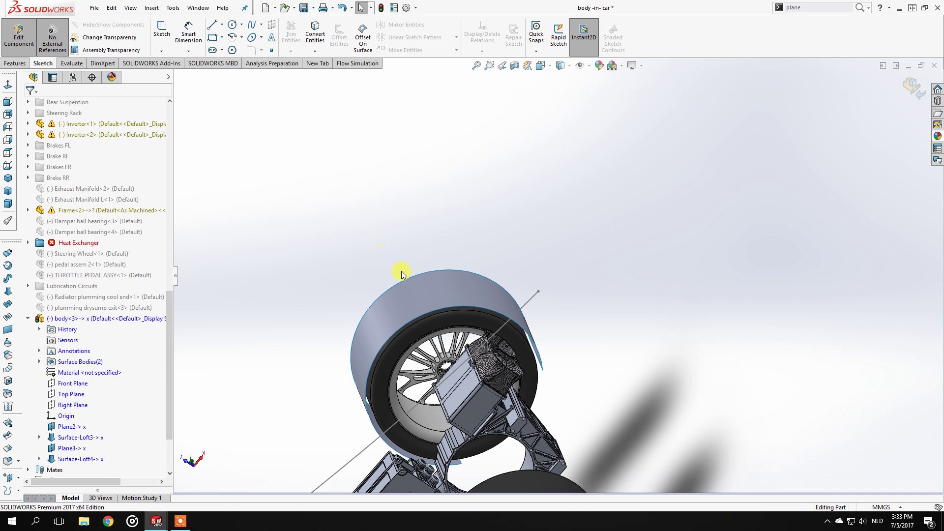
{"action": "middle_click_drag", "start_coordinate": [400, 270], "coordinate": [469, 199]}
{"action": "scroll", "coordinate": [461, 222], "scroll_direction": "up", "scroll_amount": 6}
{"action": "middle_click_drag", "start_coordinate": [452, 299], "coordinate": [477, 385]}
{"action": "scroll", "coordinate": [477, 385], "scroll_direction": "down", "scroll_amount": 5}
{"action": "scroll", "coordinate": [539, 321], "scroll_direction": "down", "scroll_amount": 3}
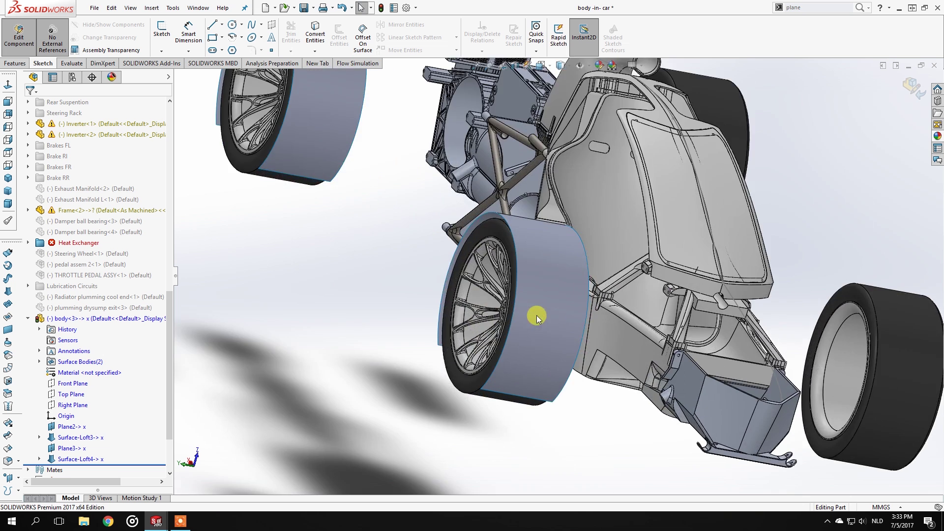
{"action": "middle_click_drag", "start_coordinate": [536, 317], "coordinate": [511, 285]}
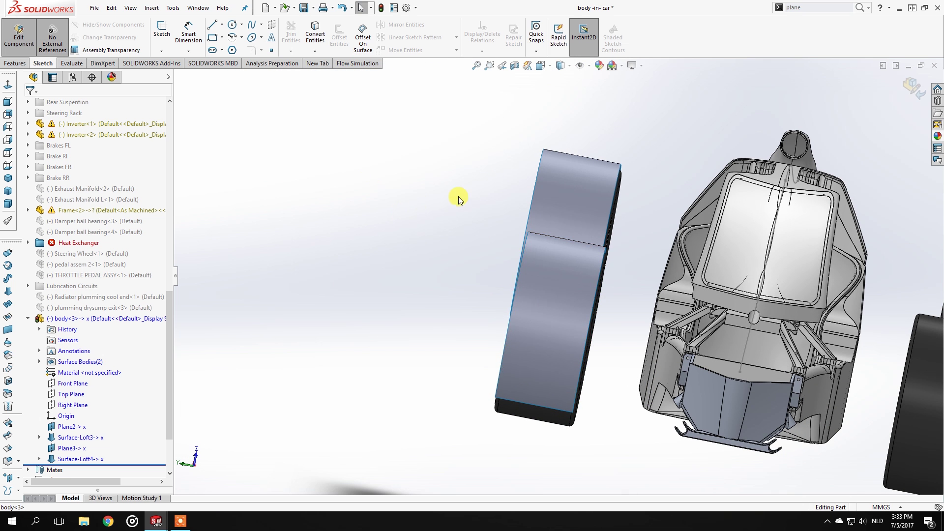
{"action": "scroll", "coordinate": [558, 275], "scroll_direction": "up", "scroll_amount": 4}
{"action": "middle_click_drag", "start_coordinate": [600, 226], "coordinate": [401, 132]}
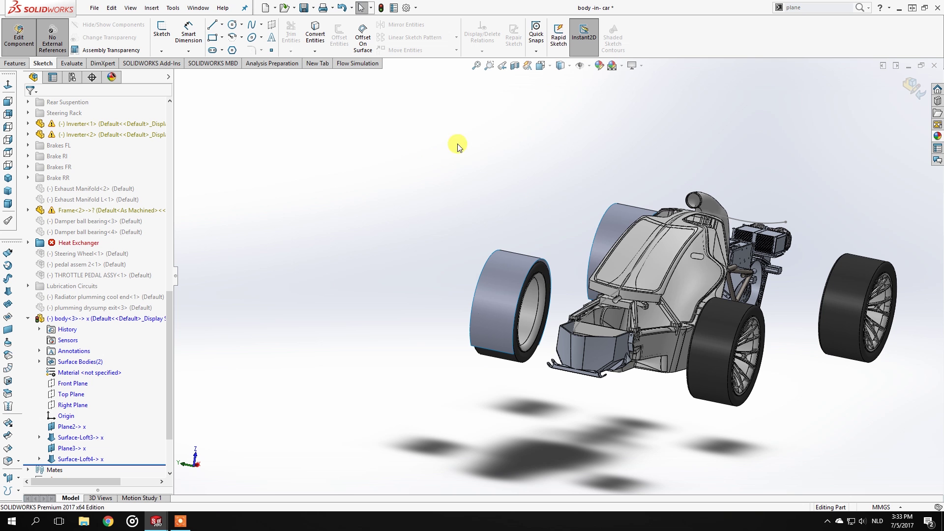
Create a reference plane through the roof's front vertex, the body profile curve's front endpoint and its rear endpoint.
{"action": "left_click", "coordinate": [859, 7]}
{"action": "left_click", "coordinate": [807, 35]}
{"action": "middle_click_drag", "start_coordinate": [595, 311], "coordinate": [519, 252]}
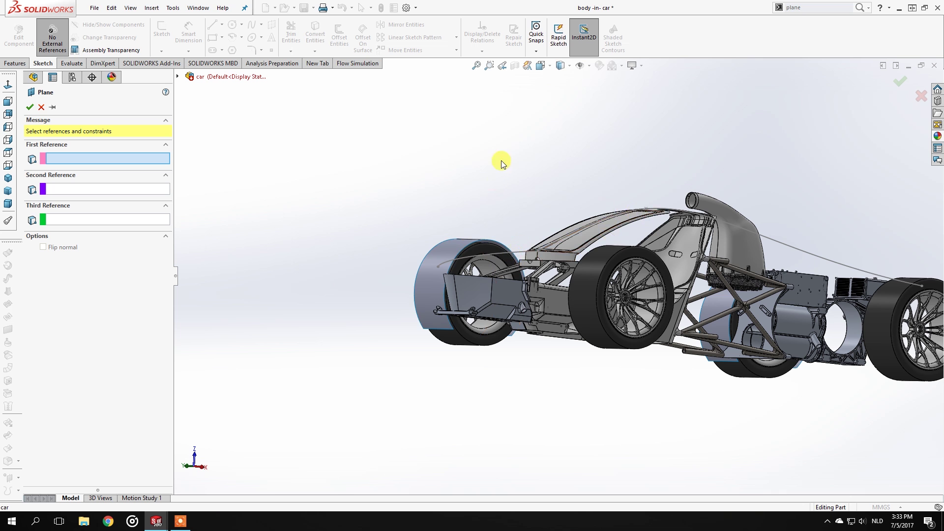
{"action": "left_click", "coordinate": [539, 254]}
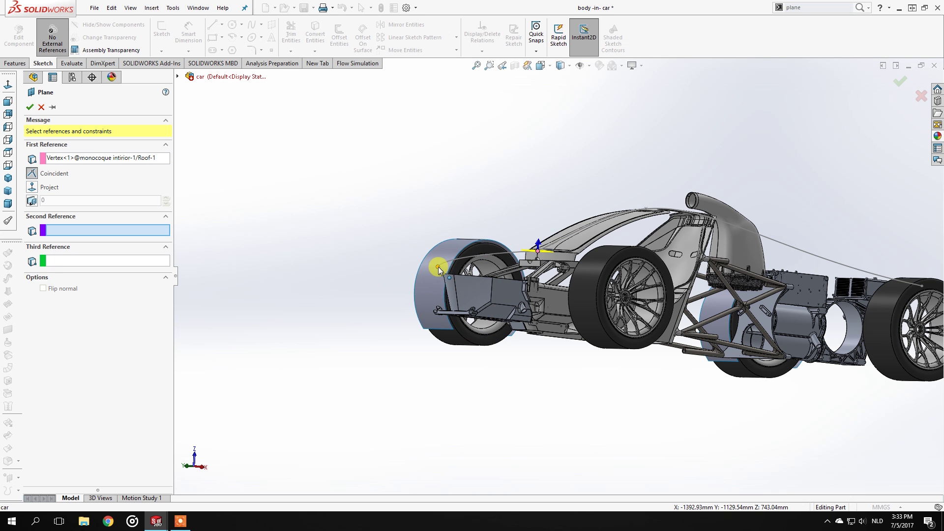
{"action": "left_click", "coordinate": [439, 270]}
{"action": "mouse_move", "coordinate": [469, 270]}
{"action": "middle_mouse_down"}
{"action": "mouse_move", "coordinate": [473, 301]}
{"action": "mouse_move", "coordinate": [569, 257]}
{"action": "middle_mouse_up"}
{"action": "scroll", "coordinate": [703, 182], "scroll_direction": "down", "scroll_amount": 3}
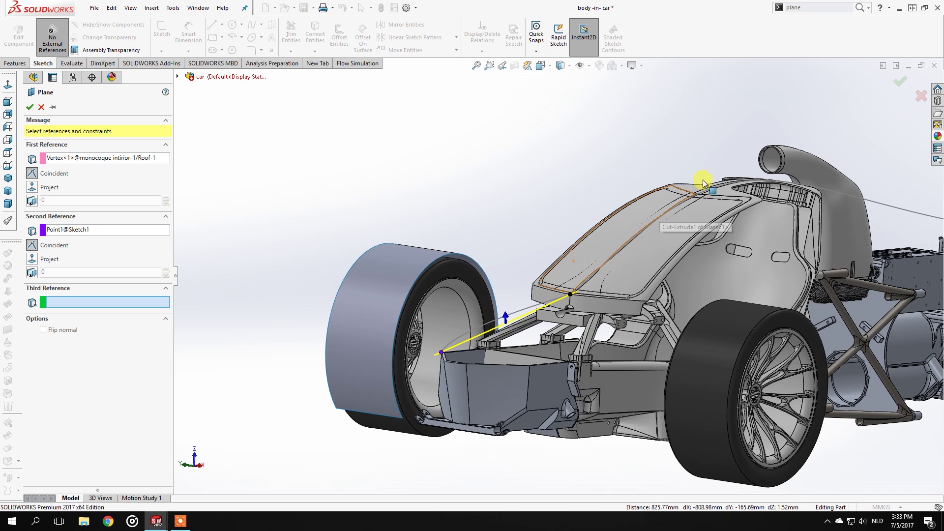
{"action": "scroll", "coordinate": [787, 222], "scroll_direction": "up", "scroll_amount": 3}
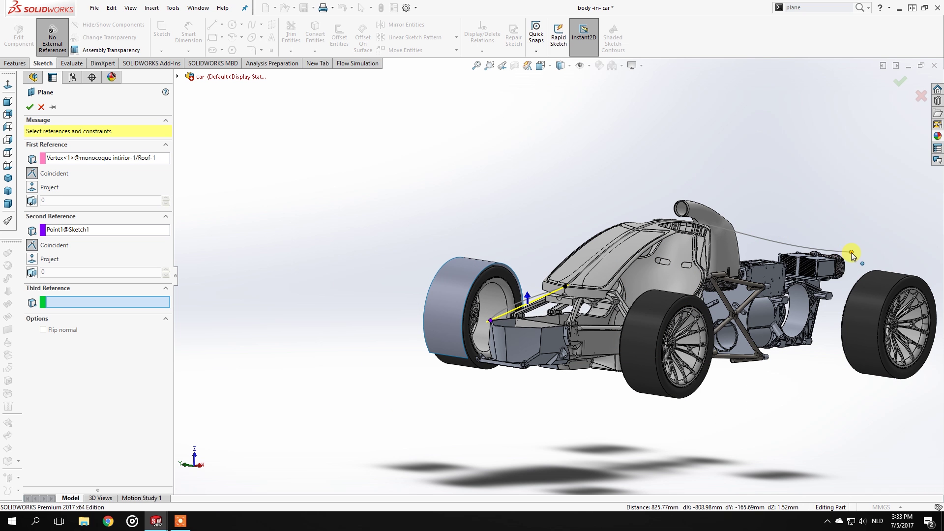
{"action": "left_click", "coordinate": [851, 253]}
{"action": "left_click", "coordinate": [30, 108]}
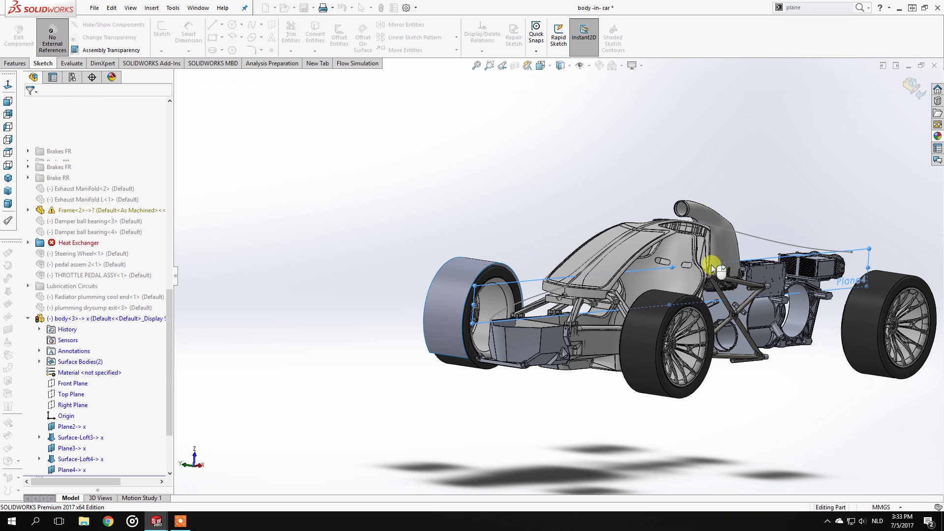
Start a sketch on the new three-point plane, convert the front body profile curve into it, and exit the sketch.
{"action": "scroll", "coordinate": [640, 276], "scroll_direction": "up", "scroll_amount": 2}
{"action": "middle_click_drag", "start_coordinate": [639, 276], "coordinate": [689, 253]}
{"action": "left_click", "coordinate": [702, 246]}
{"action": "mouse_move", "coordinate": [480, 268]}
{"action": "middle_mouse_down"}
{"action": "mouse_move", "coordinate": [443, 248]}
{"action": "mouse_move", "coordinate": [557, 288]}
{"action": "mouse_move", "coordinate": [517, 290]}
{"action": "mouse_move", "coordinate": [480, 260]}
{"action": "middle_mouse_up"}
{"action": "left_click", "coordinate": [479, 261]}
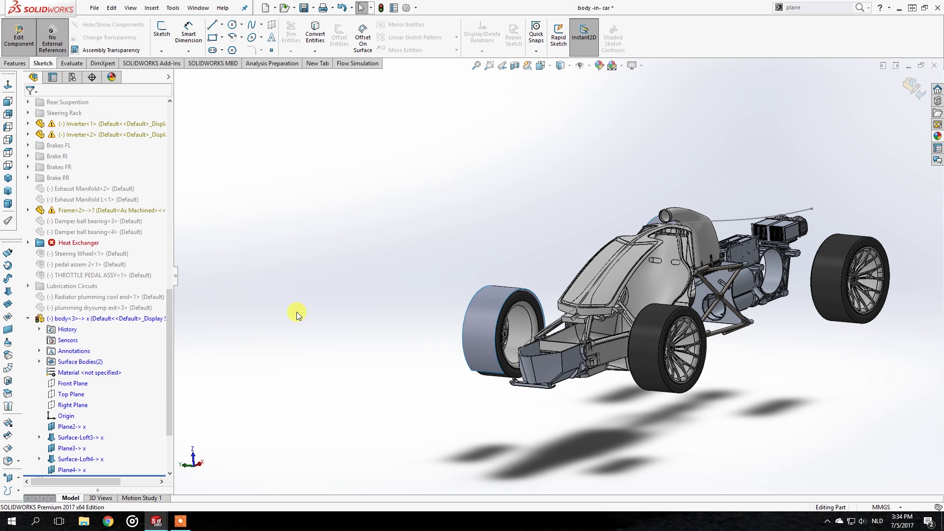
{"action": "scroll", "coordinate": [554, 354], "scroll_direction": "down", "scroll_amount": 5}
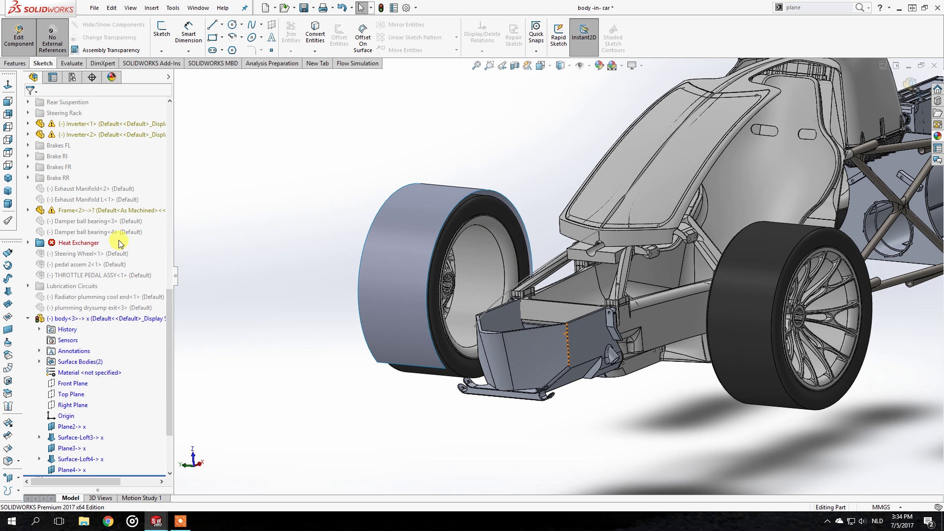
{"action": "left_click", "coordinate": [68, 470]}
{"action": "left_click", "coordinate": [161, 27]}
{"action": "left_click", "coordinate": [546, 267]}
{"action": "mouse_move", "coordinate": [371, 152]}
{"action": "middle_mouse_down"}
{"action": "mouse_move", "coordinate": [415, 187]}
{"action": "mouse_move", "coordinate": [367, 186]}
{"action": "mouse_move", "coordinate": [378, 209]}
{"action": "mouse_move", "coordinate": [374, 192]}
{"action": "mouse_move", "coordinate": [396, 204]}
{"action": "middle_mouse_up"}
{"action": "left_click", "coordinate": [162, 50]}
{"action": "left_click", "coordinate": [170, 61]}
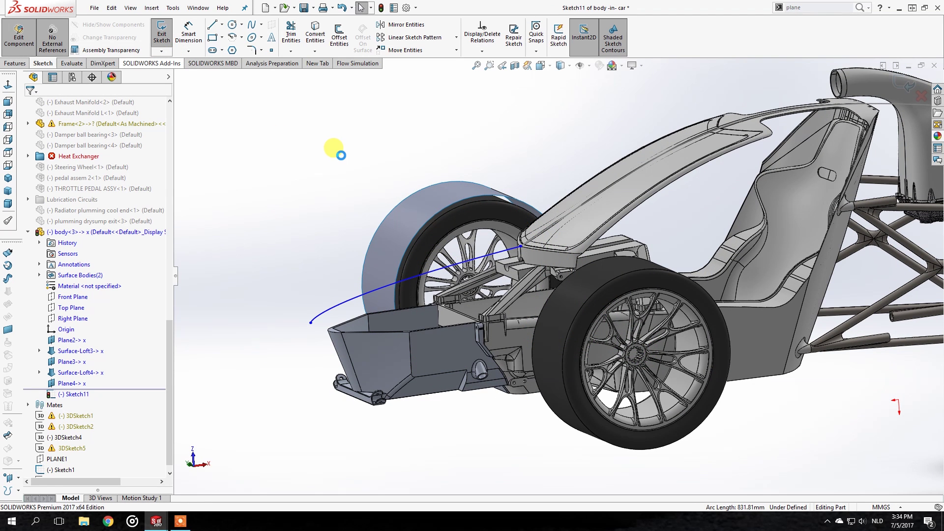
Examine the roof's front edge, return to the top-level assembly, and expand the Roof part's feature list.
{"action": "scroll", "coordinate": [532, 265], "scroll_direction": "down", "scroll_amount": 5}
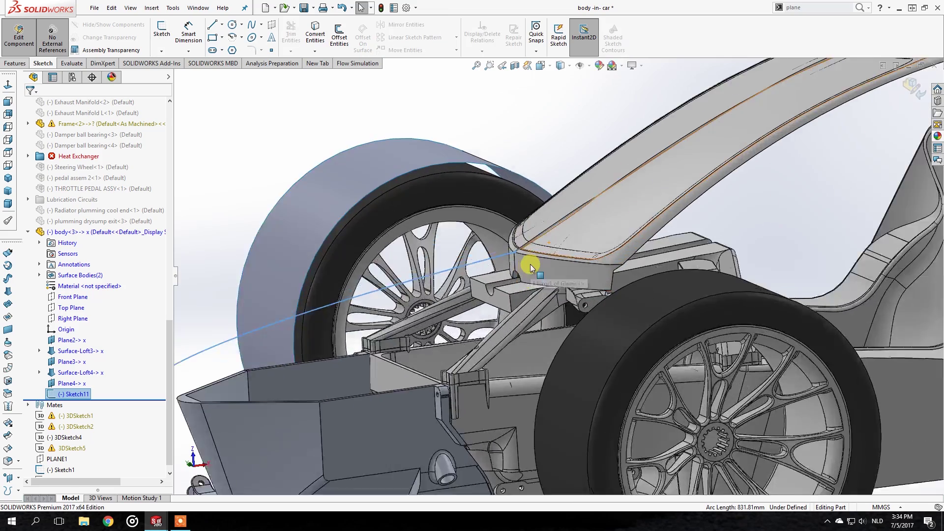
{"action": "middle_click_drag", "start_coordinate": [531, 265], "coordinate": [593, 276]}
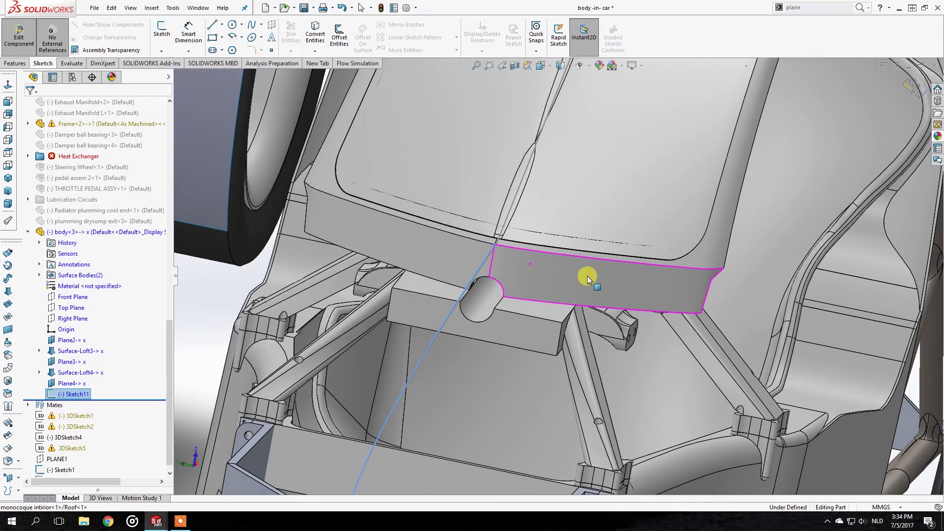
{"action": "left_click", "coordinate": [394, 233]}
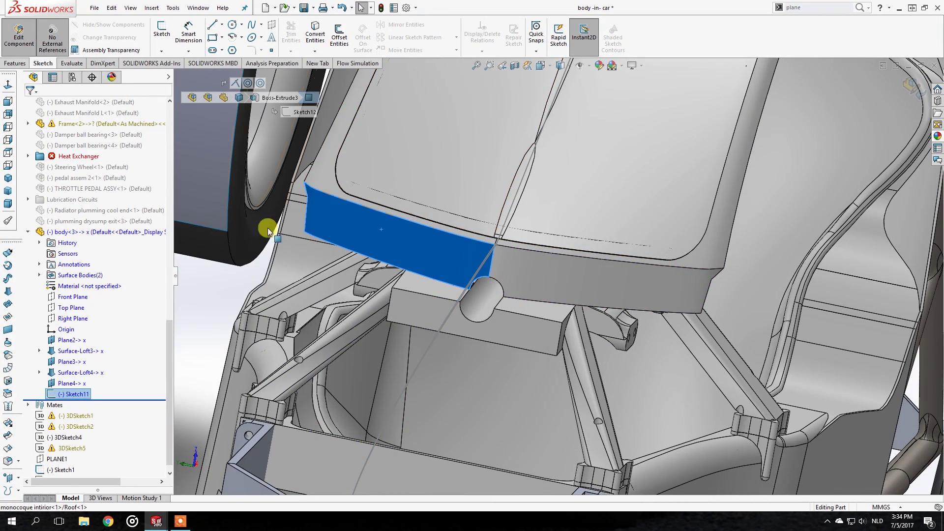
{"action": "scroll", "coordinate": [397, 237], "scroll_direction": "up", "scroll_amount": 2}
{"action": "scroll", "coordinate": [82, 275], "scroll_direction": "up", "scroll_amount": 2}
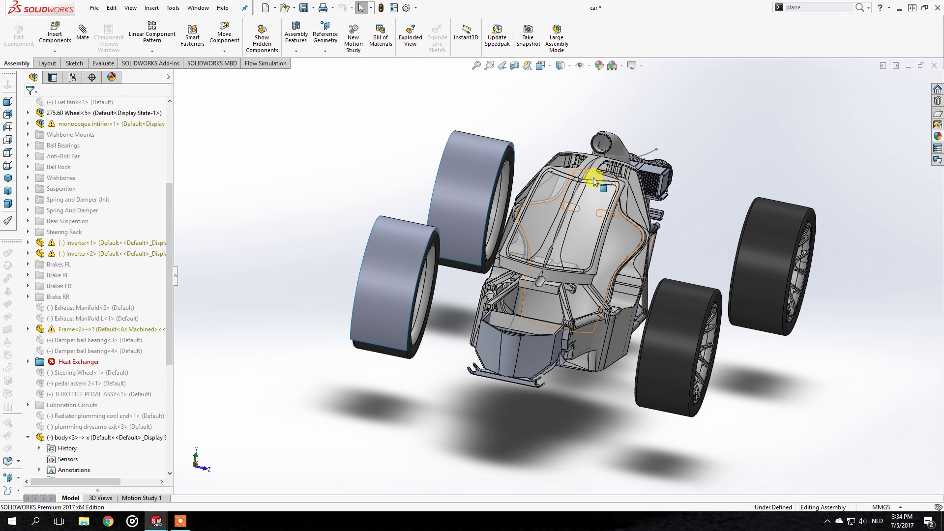
{"action": "left_click", "coordinate": [594, 180]}
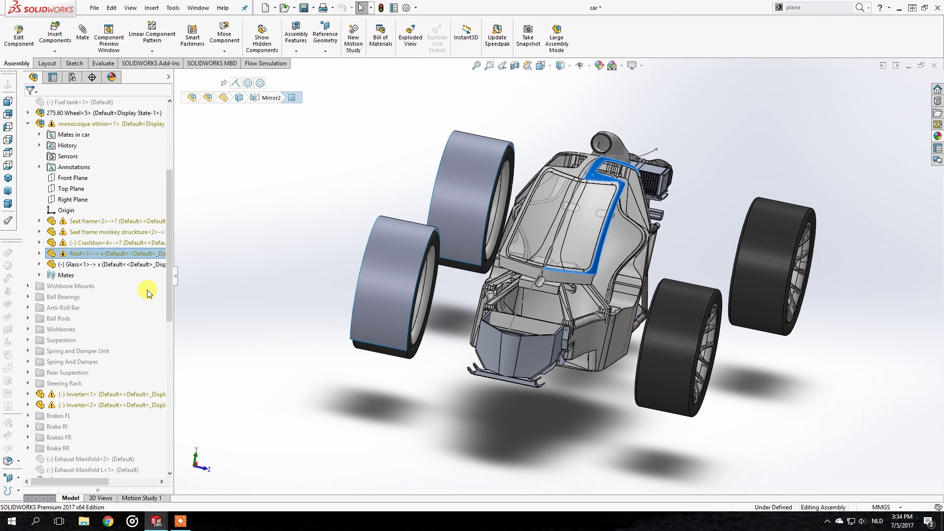
{"action": "left_click", "coordinate": [40, 253]}
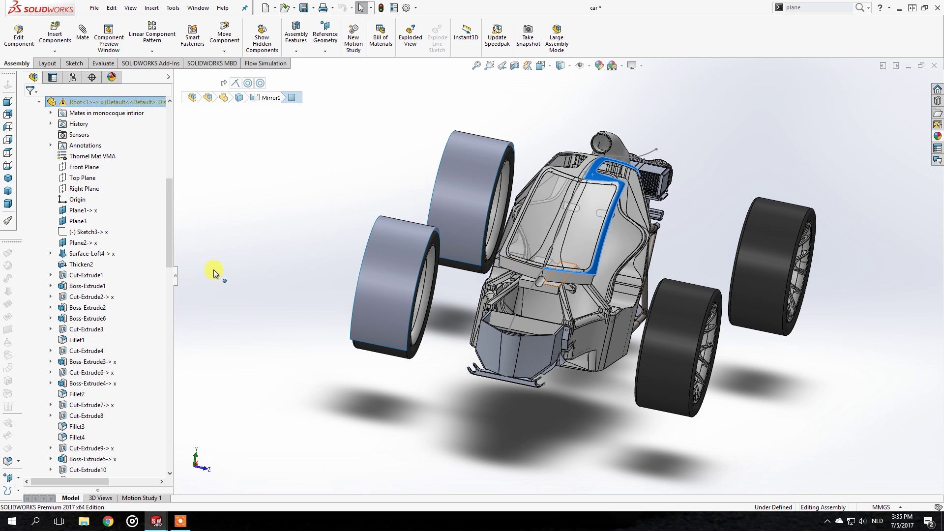
Show the Roof part's sketch that holds its front-edge spline.
{"action": "left_click", "coordinate": [77, 265]}
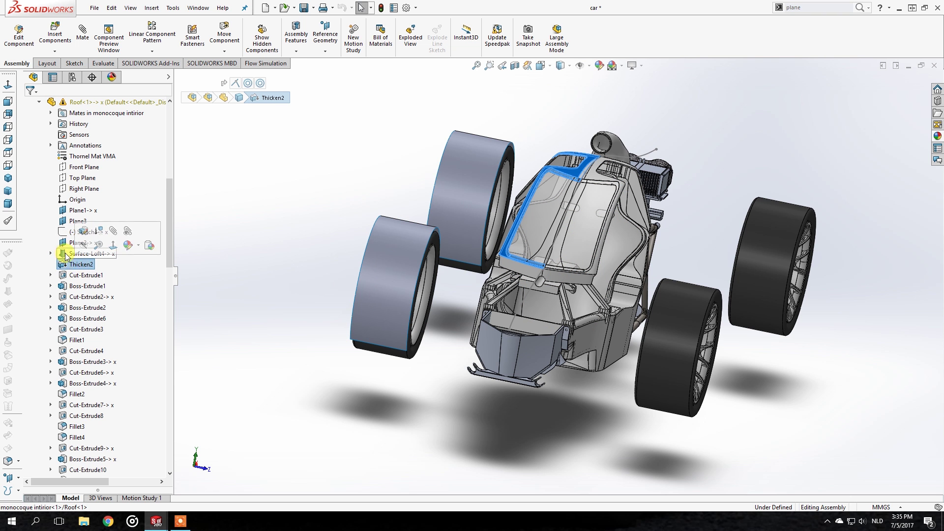
{"action": "left_click", "coordinate": [217, 240]}
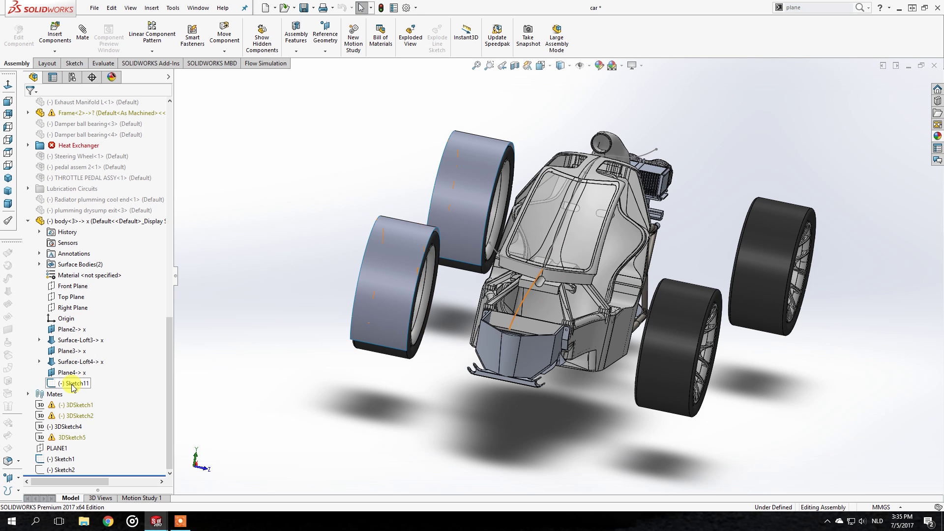
{"action": "left_click", "coordinate": [73, 384]}
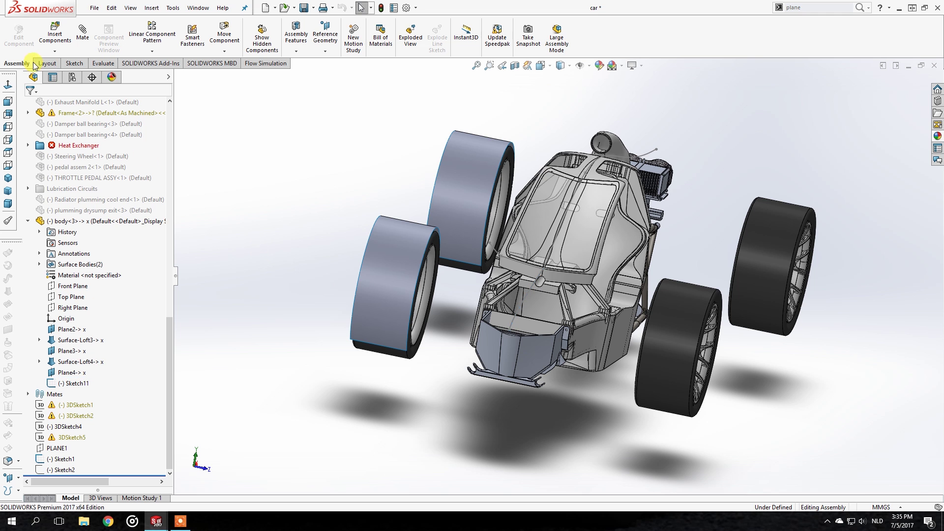
Edit the body part in context, convert the roof's front-edge spline into a new 3D sketch, and exit the sketch.
{"action": "left_click", "coordinate": [69, 221]}
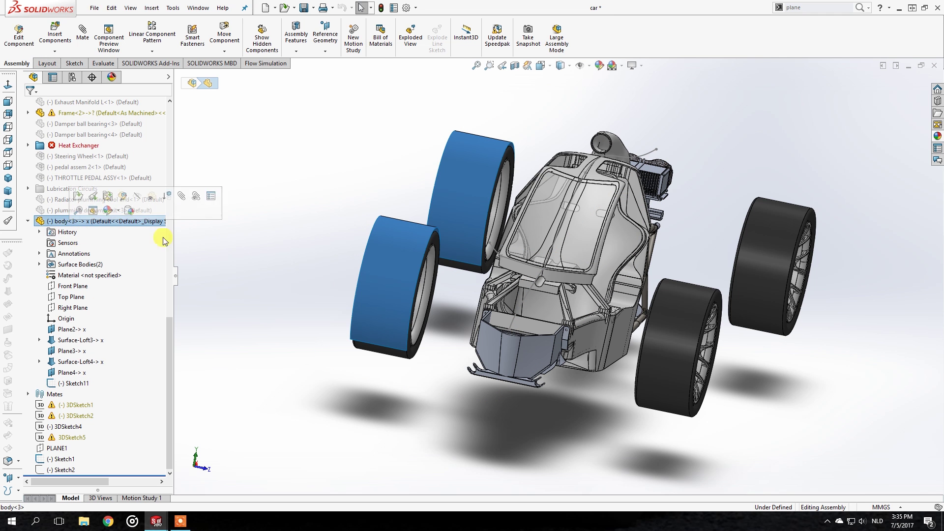
{"action": "left_click", "coordinate": [19, 39]}
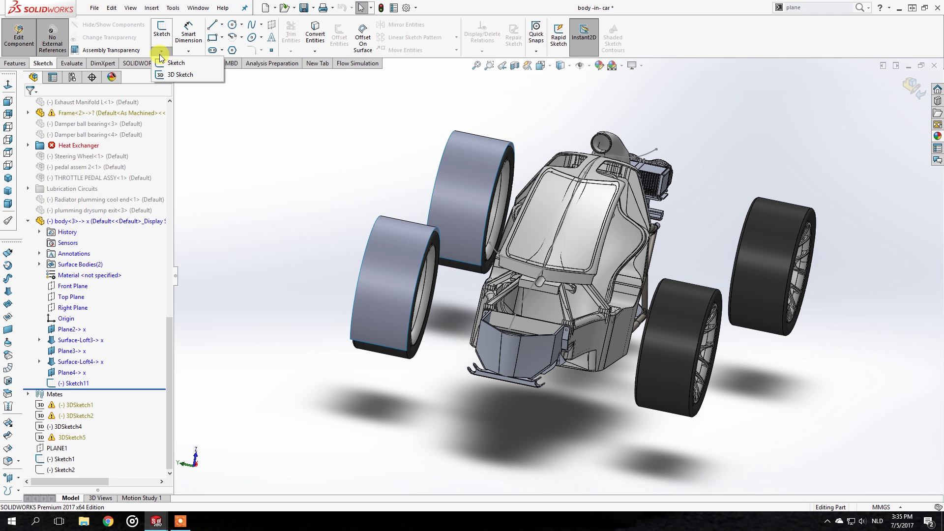
{"action": "left_click", "coordinate": [175, 75]}
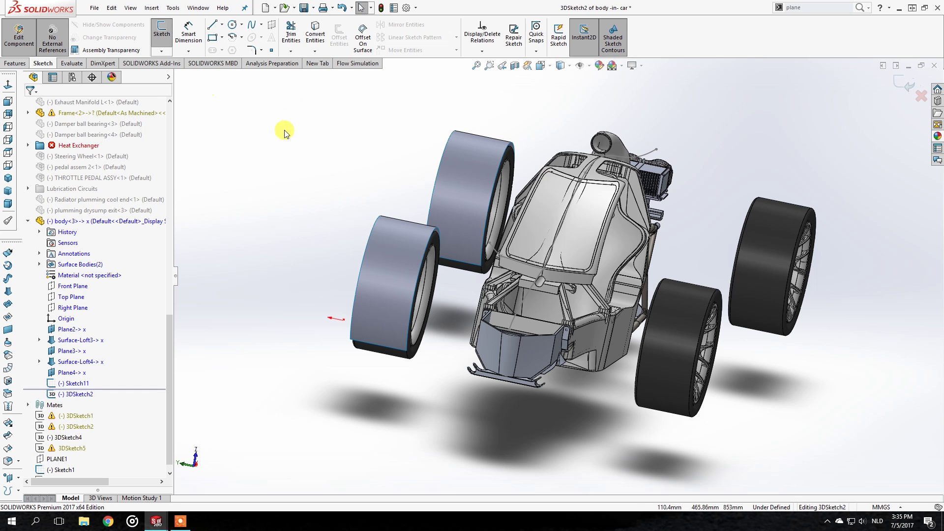
{"action": "left_click", "coordinate": [496, 249]}
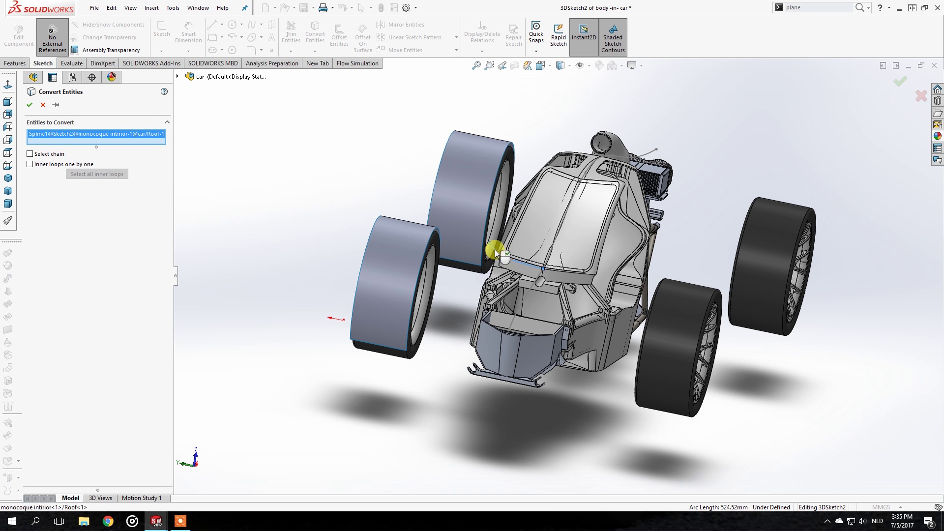
{"action": "left_click", "coordinate": [29, 105]}
{"action": "left_click", "coordinate": [162, 49]}
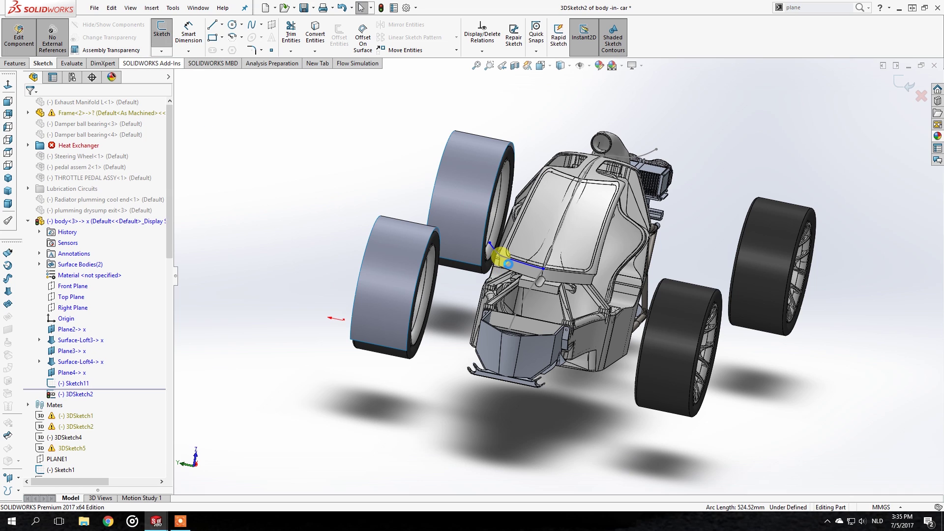
In a new 3D sketch, draw a three-point spline in top view from the front profile curve's endpoint around the nose.
{"action": "scroll", "coordinate": [508, 268], "scroll_direction": "down", "scroll_amount": 5}
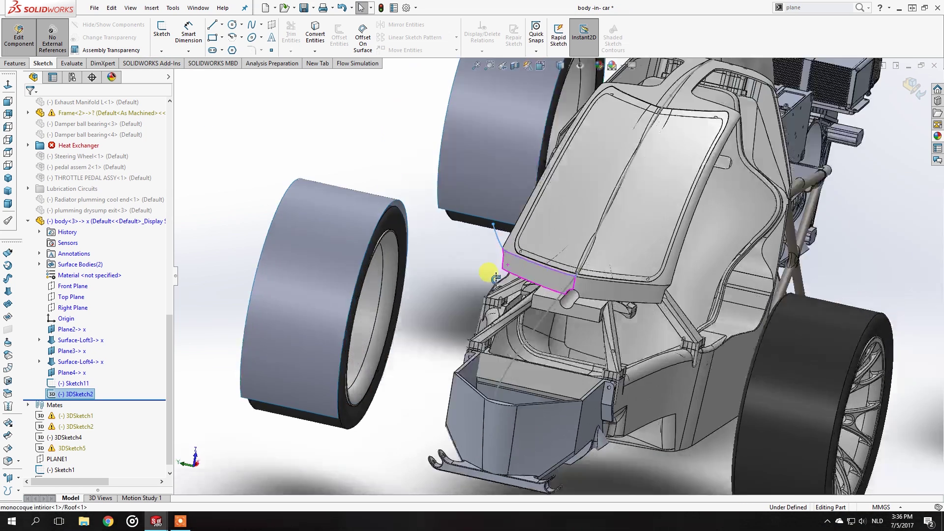
{"action": "scroll", "coordinate": [502, 313], "scroll_direction": "up", "scroll_amount": 3}
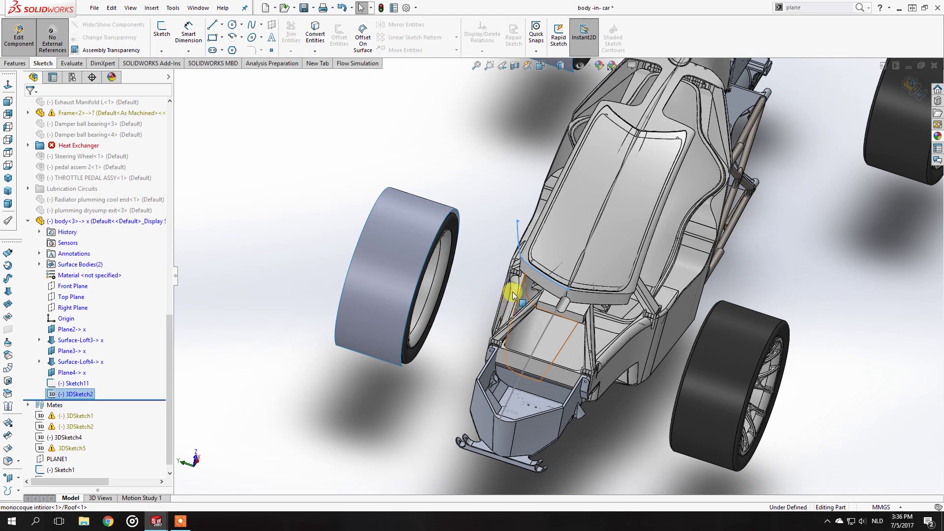
{"action": "left_click", "coordinate": [441, 359]}
{"action": "scroll", "coordinate": [381, 259], "scroll_direction": "up", "scroll_amount": 1}
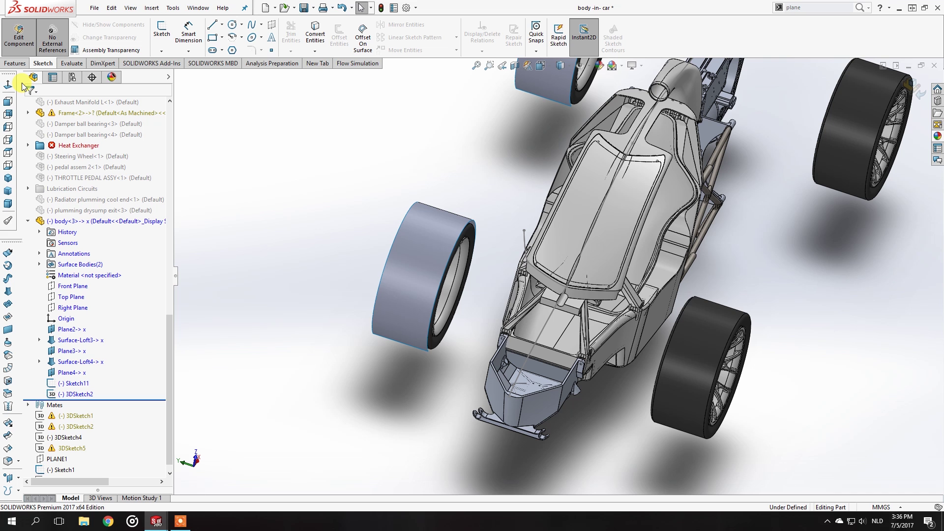
{"action": "left_click", "coordinate": [161, 52]}
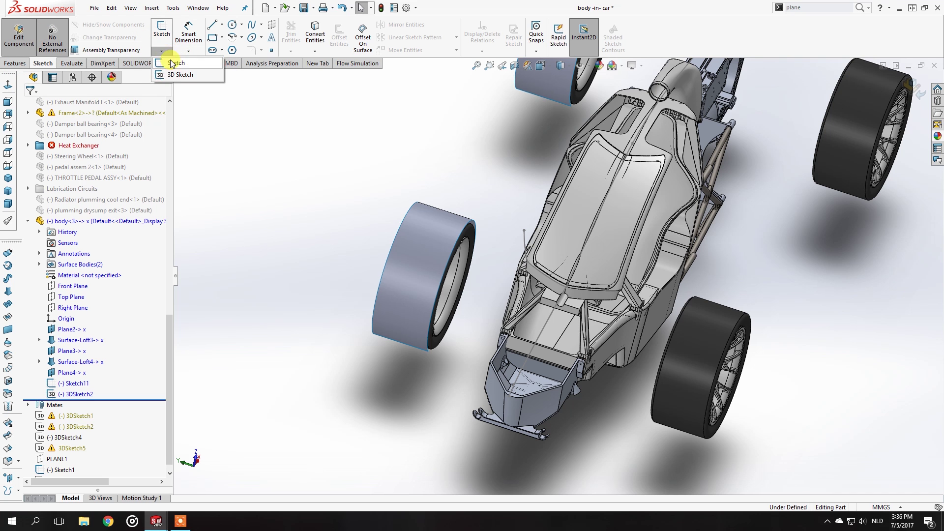
{"action": "left_click", "coordinate": [190, 74]}
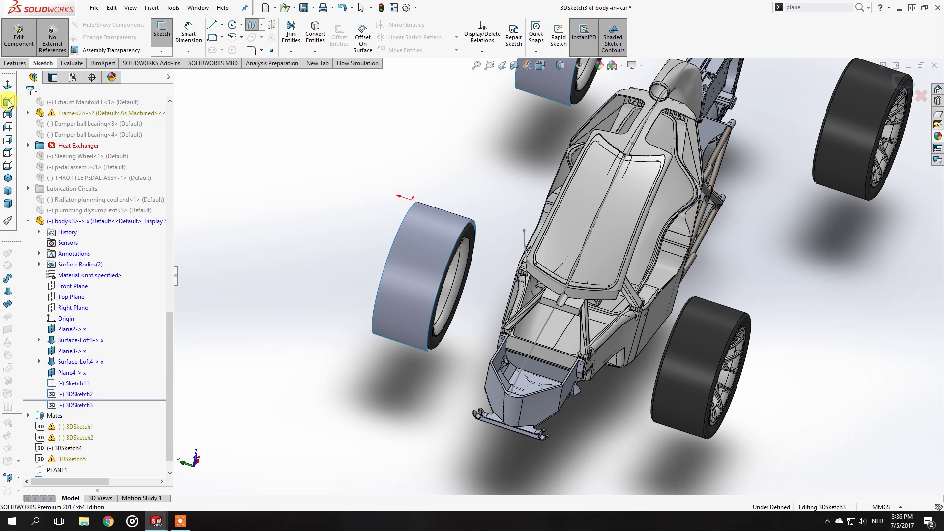
{"action": "left_click", "coordinate": [8, 102]}
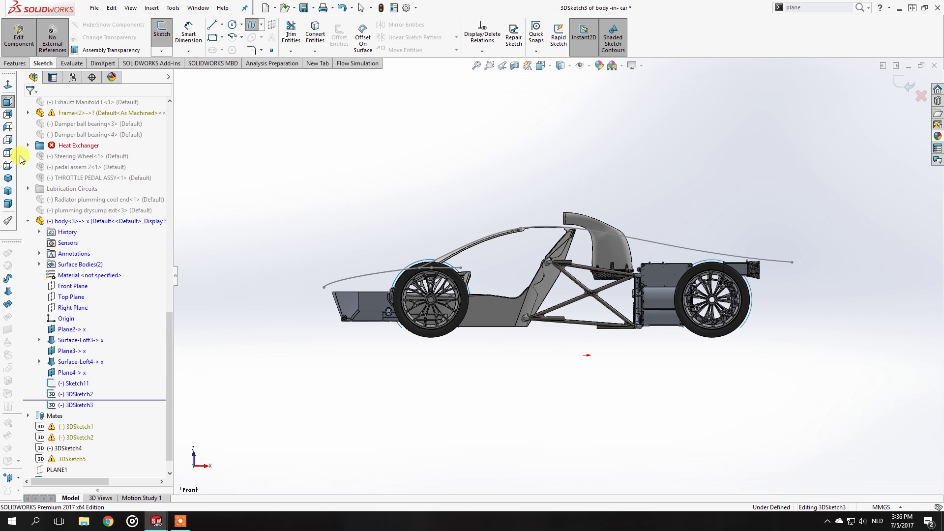
{"action": "left_click", "coordinate": [8, 141]}
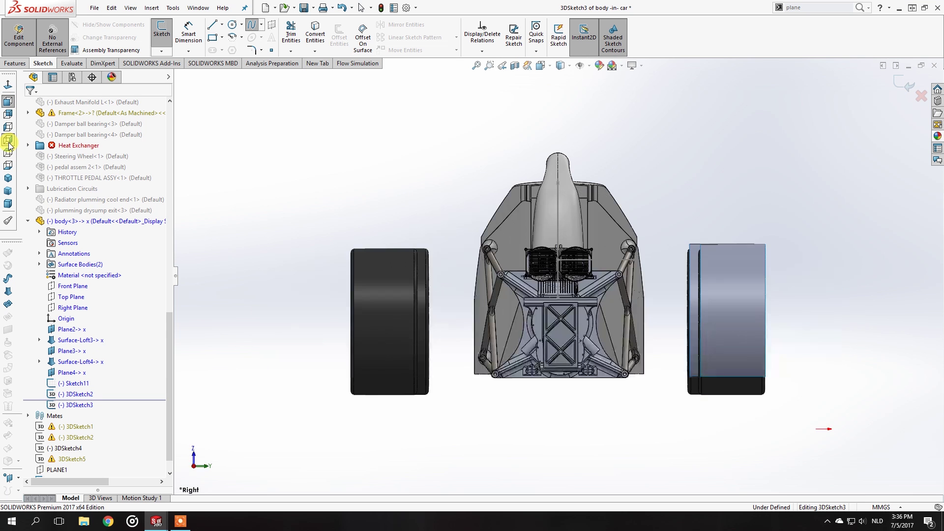
{"action": "left_click", "coordinate": [8, 153]}
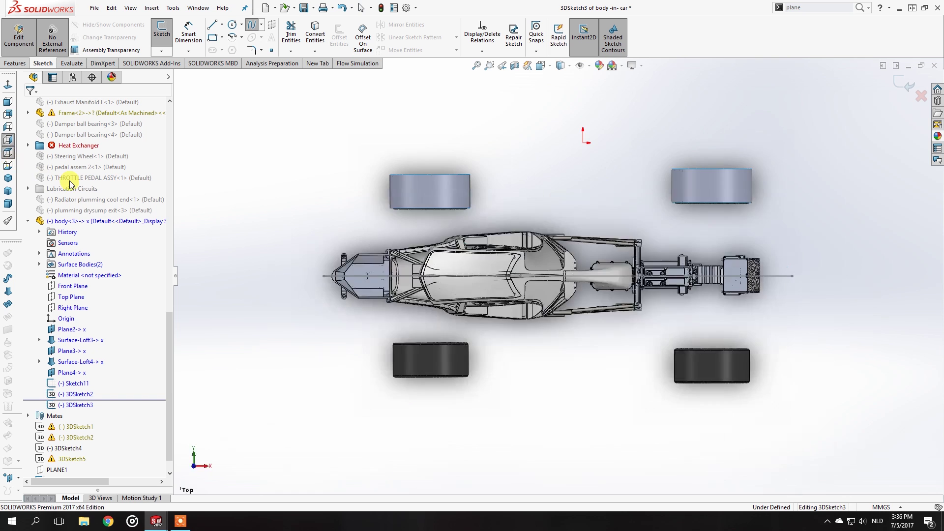
{"action": "scroll", "coordinate": [369, 258], "scroll_direction": "down", "scroll_amount": 3}
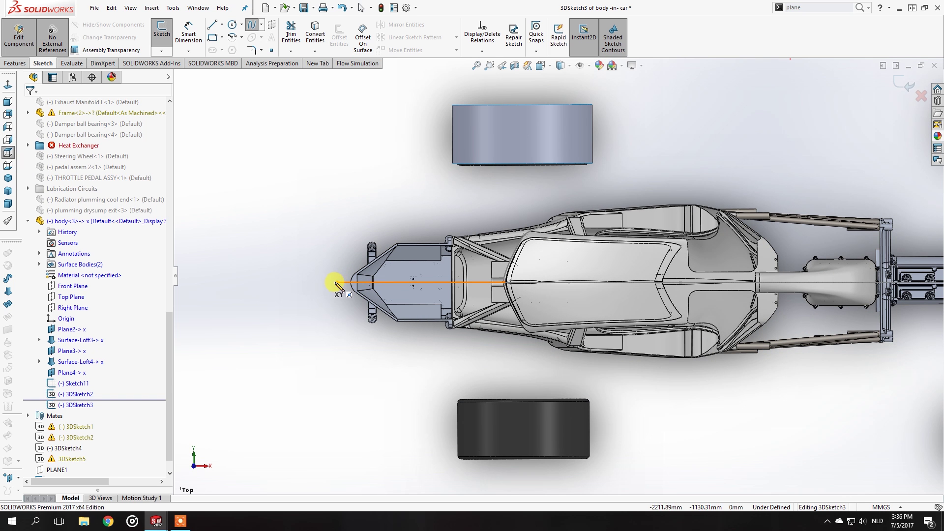
{"action": "left_click", "coordinate": [362, 235]}
{"action": "scroll", "coordinate": [386, 222], "scroll_direction": "down", "scroll_amount": 2}
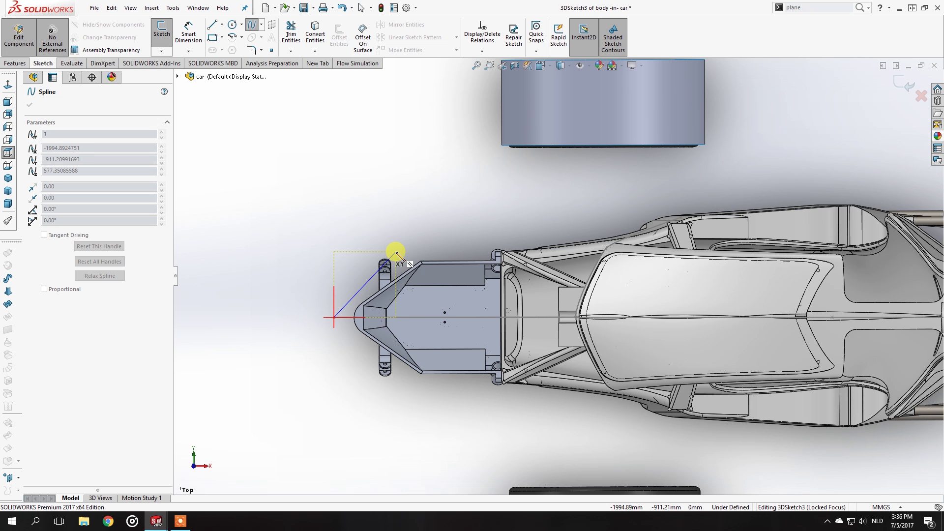
{"action": "left_click", "coordinate": [365, 263]}
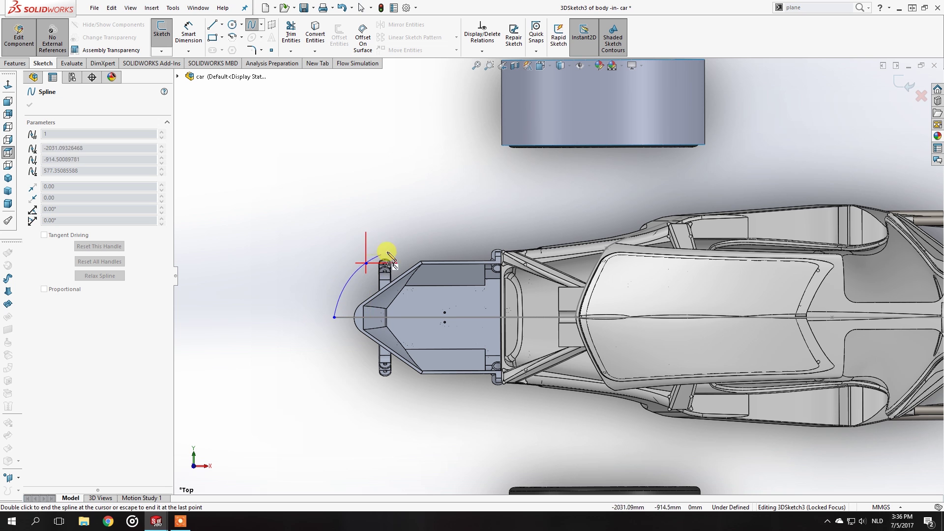
{"action": "double_click", "coordinate": [414, 241]}
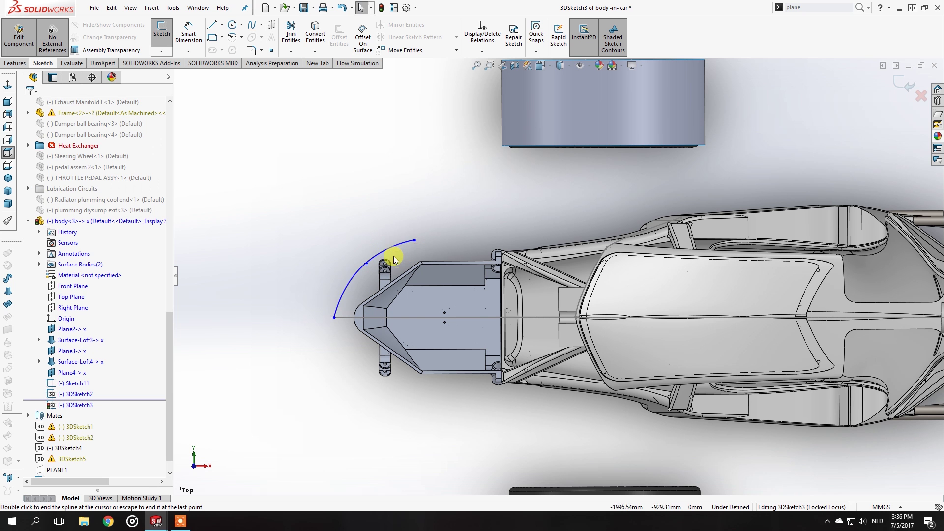
Reshape the nose spline in top view by repositioning its middle point and outer end into a smooth curve.
{"action": "scroll", "coordinate": [367, 262], "scroll_direction": "down", "scroll_amount": 3}
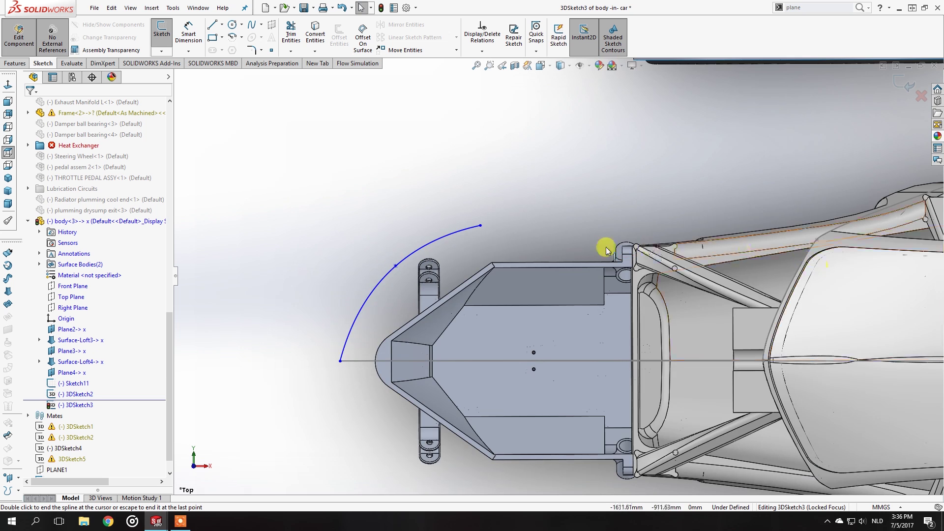
{"action": "scroll", "coordinate": [527, 264], "scroll_direction": "up", "scroll_amount": 4}
{"action": "scroll", "coordinate": [564, 274], "scroll_direction": "down", "scroll_amount": 3}
{"action": "left_click_drag", "start_coordinate": [497, 279], "coordinate": [478, 294]}
{"action": "left_click", "coordinate": [485, 320]}
{"action": "scroll", "coordinate": [483, 292], "scroll_direction": "down", "scroll_amount": 4}
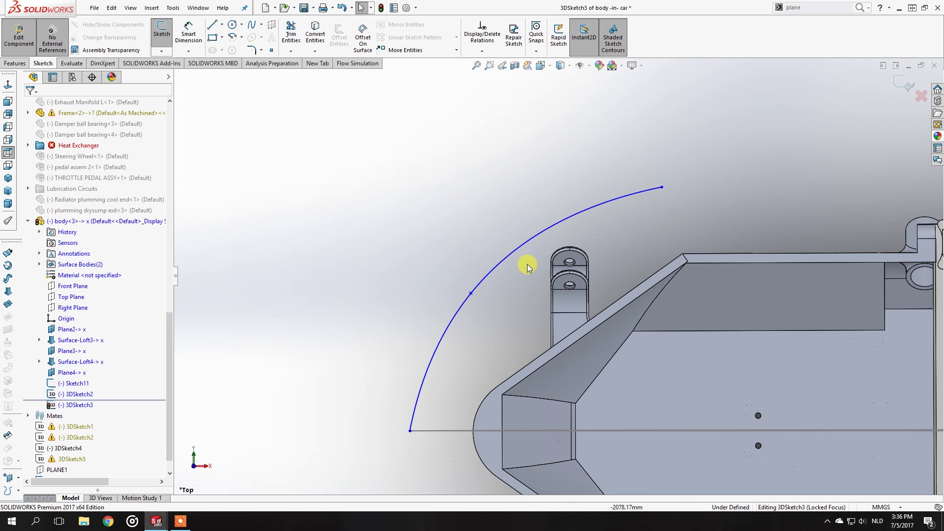
{"action": "left_click", "coordinate": [511, 250]}
{"action": "left_click_drag", "start_coordinate": [514, 251], "coordinate": [507, 249]}
{"action": "left_click_drag", "start_coordinate": [416, 397], "coordinate": [411, 423]}
{"action": "left_click_drag", "start_coordinate": [609, 197], "coordinate": [640, 192]}
{"action": "mouse_move", "coordinate": [471, 293]}
{"action": "left_mouse_down"}
{"action": "mouse_move", "coordinate": [513, 273]}
{"action": "mouse_move", "coordinate": [486, 289]}
{"action": "left_mouse_up"}
{"action": "left_click_drag", "start_coordinate": [640, 192], "coordinate": [642, 194]}
{"action": "left_click", "coordinate": [624, 214]}
Check the nose spline in side view, refine it, and exit the 3D sketch.
{"action": "left_click", "coordinate": [7, 102]}
{"action": "left_click", "coordinate": [8, 117]}
{"action": "scroll", "coordinate": [708, 319], "scroll_direction": "down", "scroll_amount": 5}
{"action": "left_click_drag", "start_coordinate": [707, 348], "coordinate": [714, 363]}
{"action": "left_click", "coordinate": [723, 205]}
{"action": "scroll", "coordinate": [723, 205], "scroll_direction": "up", "scroll_amount": 4}
{"action": "left_click", "coordinate": [162, 33]}
In a new 3D sketch, draw a two-point spline from the nose curve's outer end to the outer end of the roof-edge curve.
{"action": "middle_click_drag", "start_coordinate": [526, 158], "coordinate": [47, 58]}
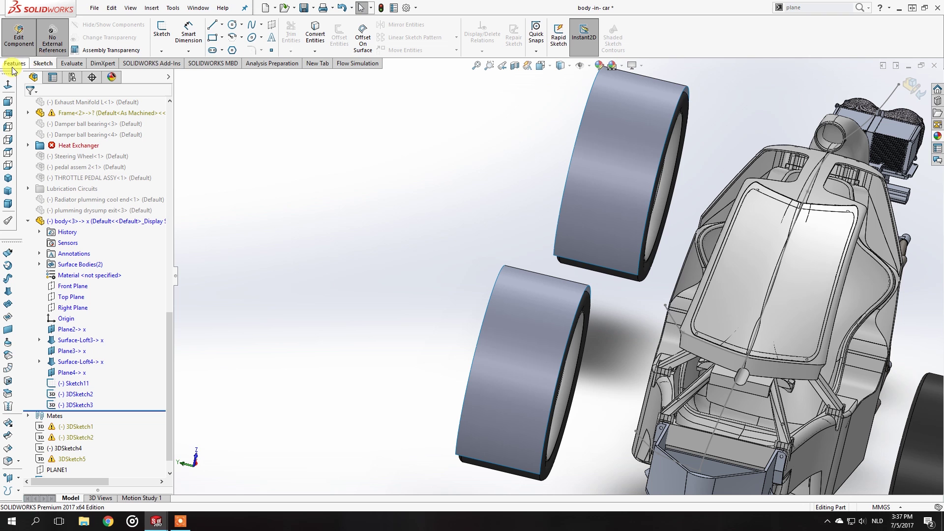
{"action": "left_click", "coordinate": [161, 52]}
{"action": "left_click", "coordinate": [173, 77]}
{"action": "left_click", "coordinate": [252, 25]}
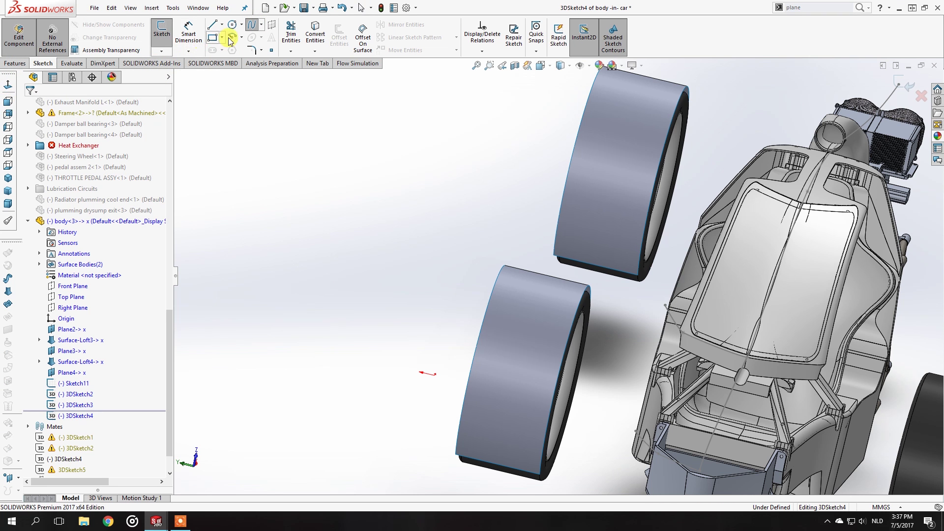
{"action": "left_click", "coordinate": [8, 101]}
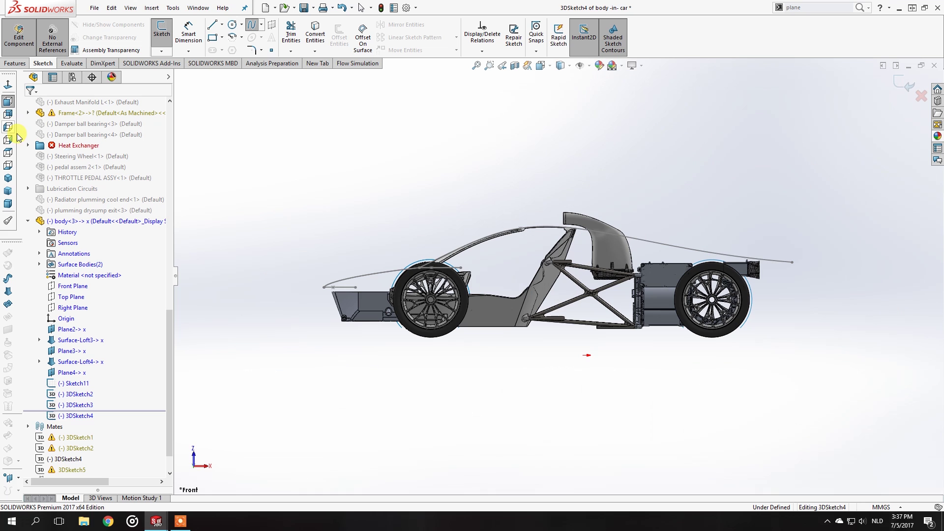
{"action": "left_click", "coordinate": [349, 300]}
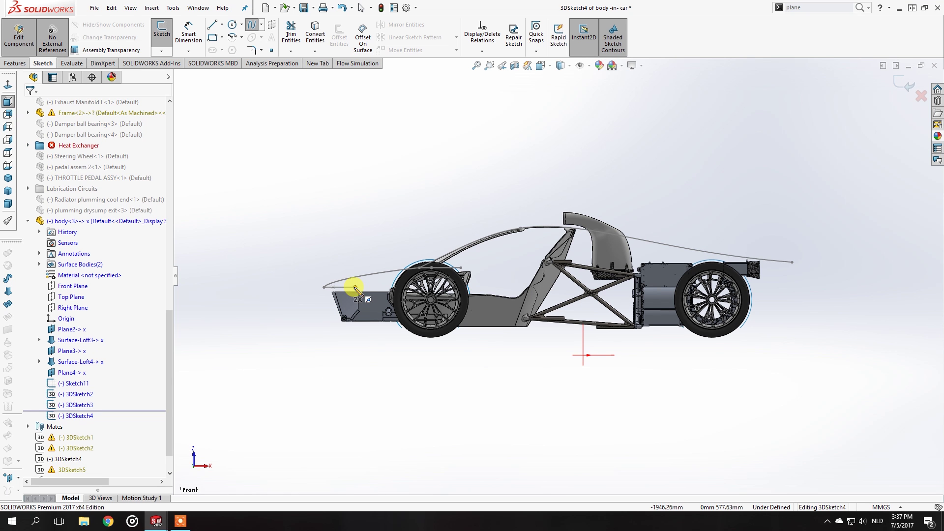
{"action": "left_click", "coordinate": [461, 268]}
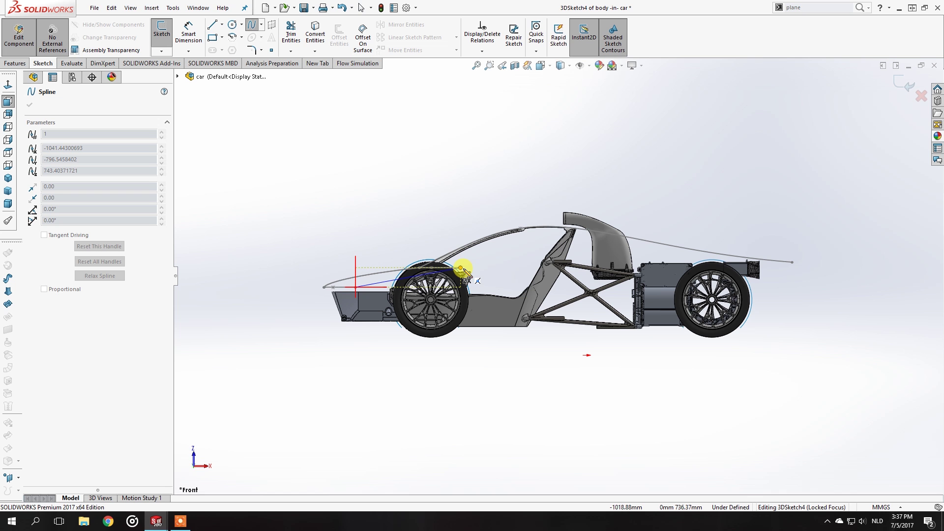
{"action": "key", "text": "Escape"}
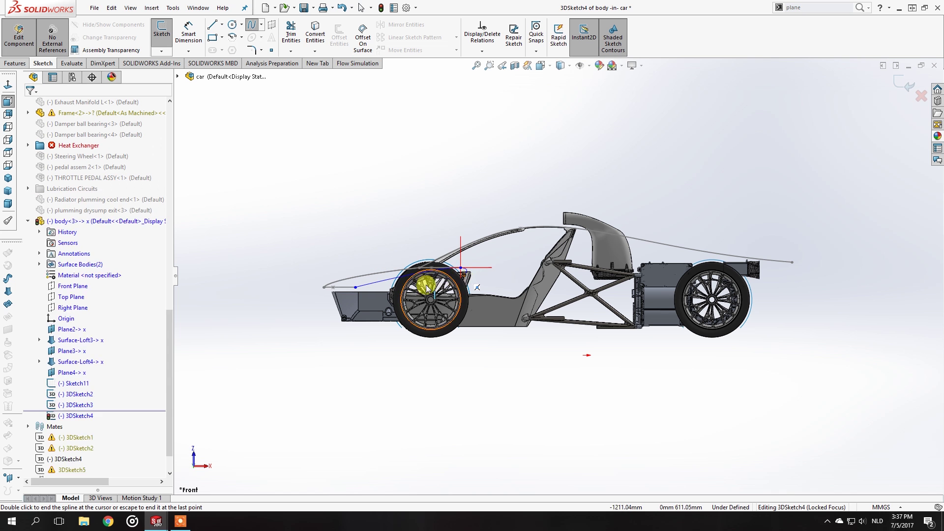
Shape the connecting spline's front end in side view, setting its tangent weight to about 705.6 at about 6.4° and 19.5°.
{"action": "left_click", "coordinate": [7, 129]}
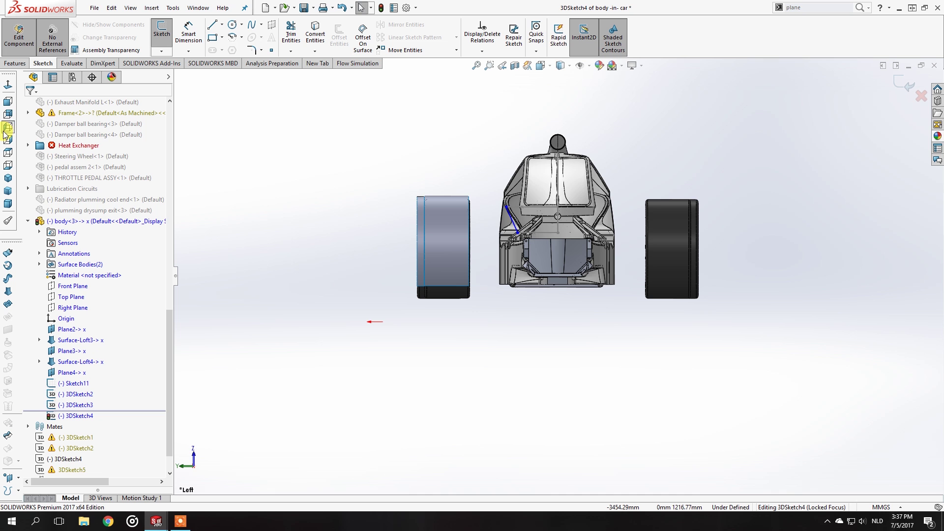
{"action": "left_click", "coordinate": [8, 114]}
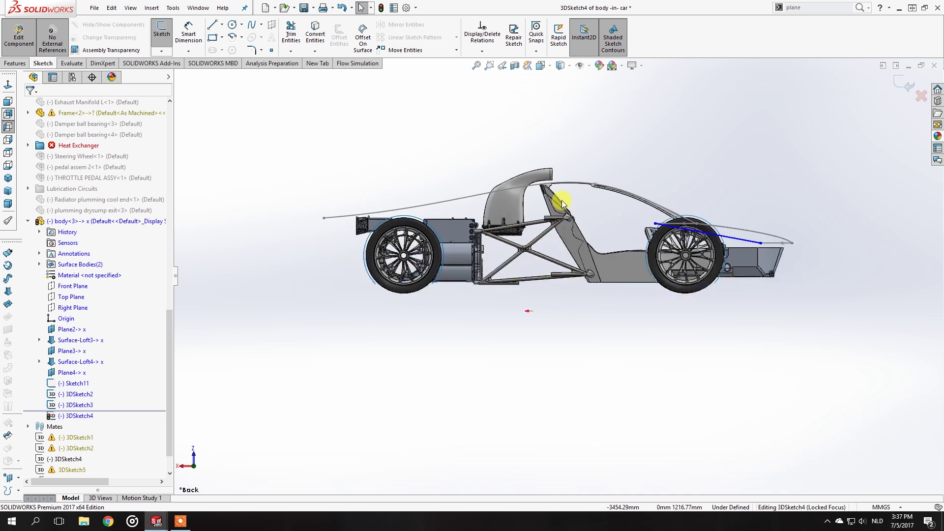
{"action": "scroll", "coordinate": [713, 243], "scroll_direction": "down", "scroll_amount": 2}
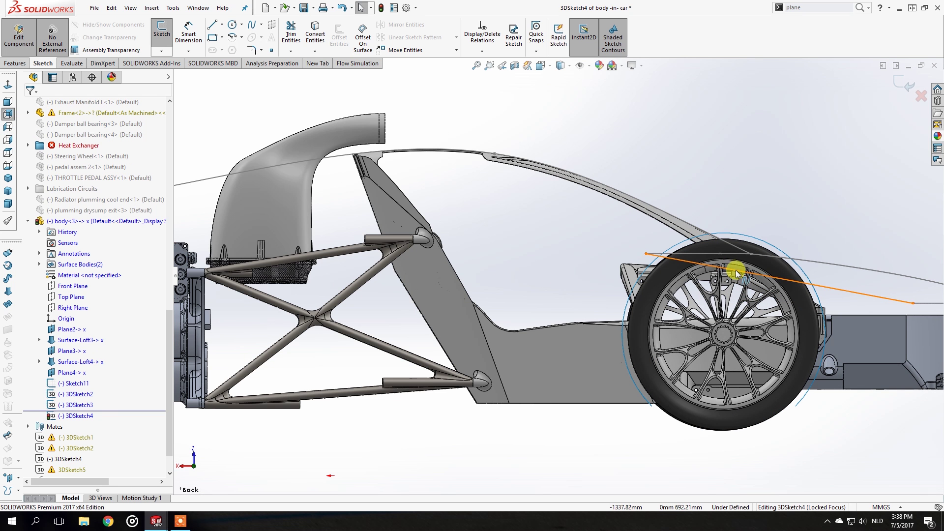
{"action": "left_click", "coordinate": [735, 272]}
{"action": "scroll", "coordinate": [751, 274], "scroll_direction": "down", "scroll_amount": 3}
{"action": "scroll", "coordinate": [754, 289], "scroll_direction": "up", "scroll_amount": 5}
{"action": "left_click_drag", "start_coordinate": [617, 277], "coordinate": [638, 270]}
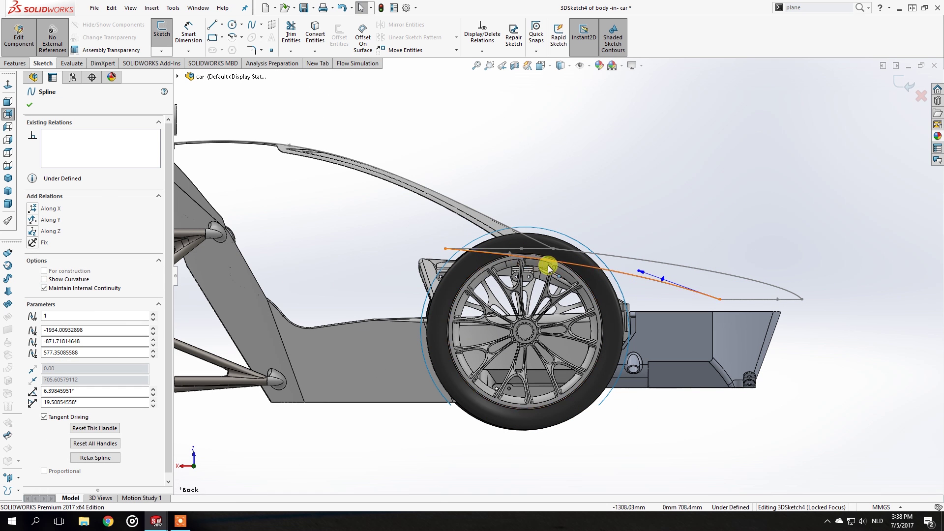
{"action": "scroll", "coordinate": [536, 266], "scroll_direction": "down", "scroll_amount": 3}
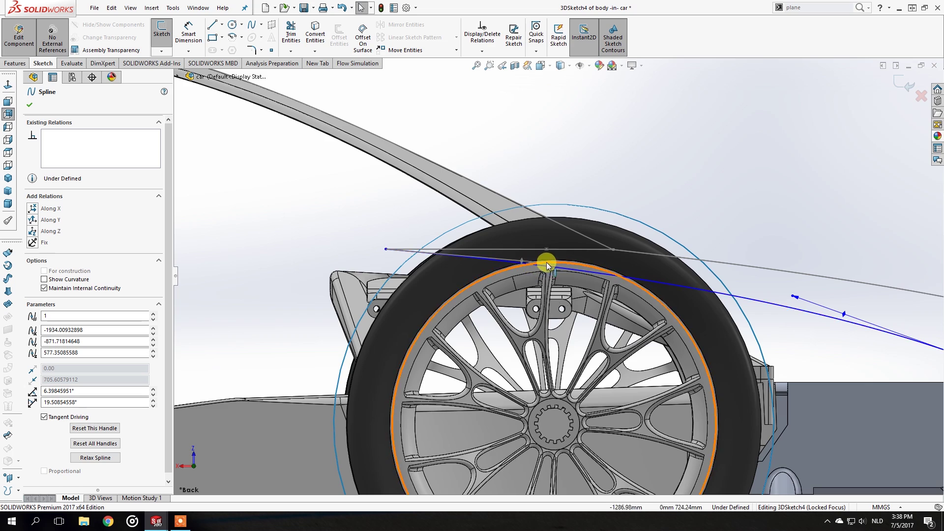
Shape the connecting spline's rear end, setting its tangent weight to about 1093.1 at about -2.2° and -6.4°.
{"action": "scroll", "coordinate": [541, 262], "scroll_direction": "up", "scroll_amount": 5}
{"action": "middle_click_drag", "start_coordinate": [607, 257], "coordinate": [723, 278]}
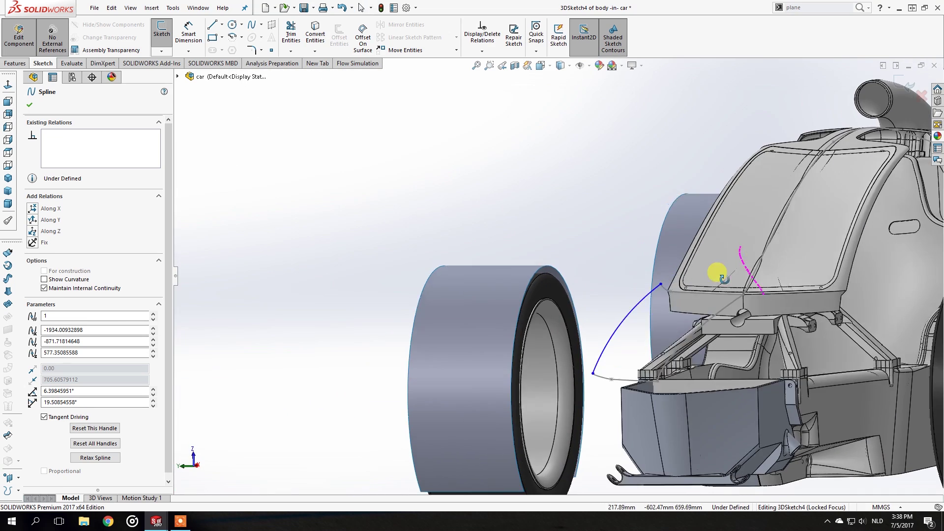
{"action": "mouse_move", "coordinate": [612, 316]}
{"action": "middle_mouse_down"}
{"action": "mouse_move", "coordinate": [564, 300]}
{"action": "mouse_move", "coordinate": [514, 315]}
{"action": "mouse_move", "coordinate": [523, 326]}
{"action": "mouse_move", "coordinate": [476, 308]}
{"action": "mouse_move", "coordinate": [512, 291]}
{"action": "mouse_move", "coordinate": [604, 299]}
{"action": "middle_mouse_up"}
{"action": "left_click_drag", "start_coordinate": [629, 305], "coordinate": [615, 282]}
{"action": "middle_click_drag", "start_coordinate": [593, 294], "coordinate": [113, 199]}
{"action": "left_click", "coordinate": [7, 122]}
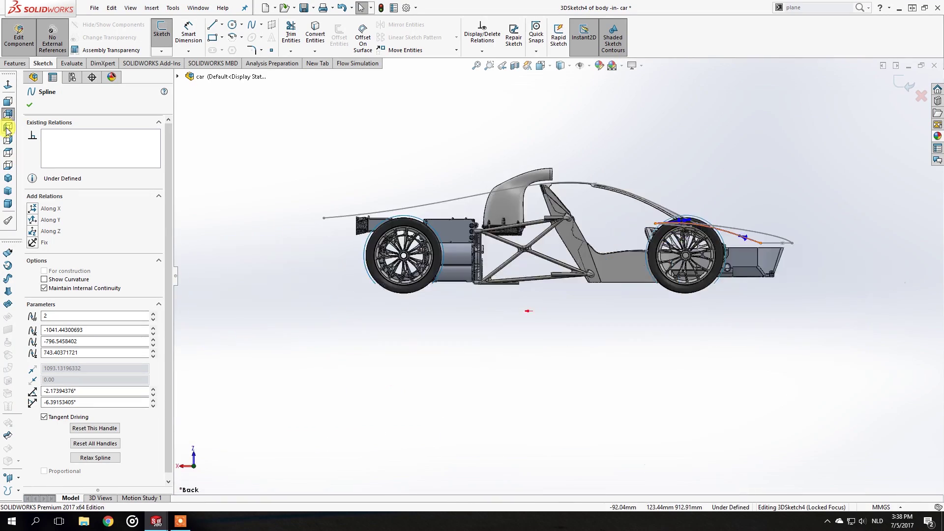
Flatten the connecting spline's rear end in side view, setting its tangent weight to about 858.9 at about -2.7° and 0.5°, and adjust its front tangent.
{"action": "scroll", "coordinate": [737, 256], "scroll_direction": "down", "scroll_amount": 5}
{"action": "left_click_drag", "start_coordinate": [733, 269], "coordinate": [709, 285]}
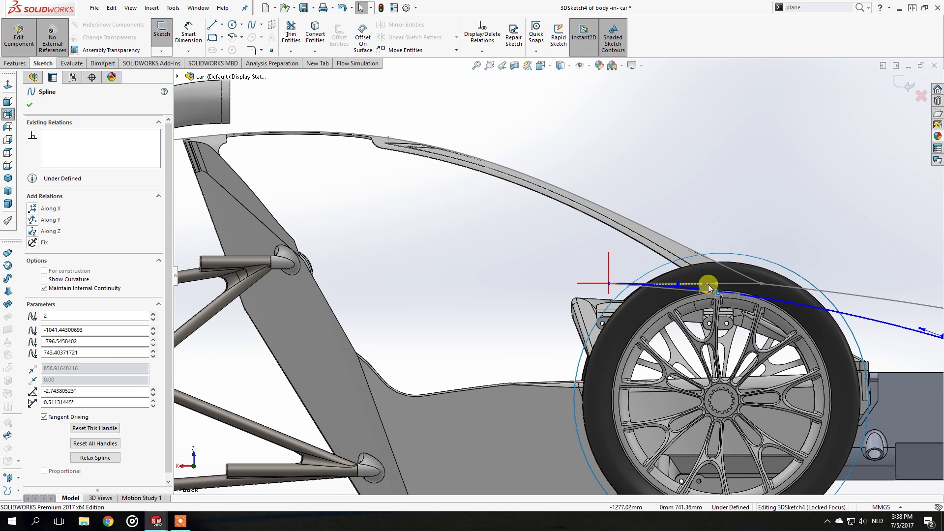
{"action": "scroll", "coordinate": [708, 301], "scroll_direction": "up", "scroll_amount": 2}
{"action": "scroll", "coordinate": [795, 310], "scroll_direction": "down", "scroll_amount": 1}
{"action": "left_click_drag", "start_coordinate": [817, 313], "coordinate": [820, 324]}
{"action": "left_click", "coordinate": [768, 237]}
Check the connecting spline from above and along the car's length, and exit the 3D sketch.
{"action": "scroll", "coordinate": [713, 245], "scroll_direction": "up", "scroll_amount": 4}
{"action": "middle_click_drag", "start_coordinate": [632, 257], "coordinate": [421, 400]}
{"action": "scroll", "coordinate": [418, 398], "scroll_direction": "up", "scroll_amount": 4}
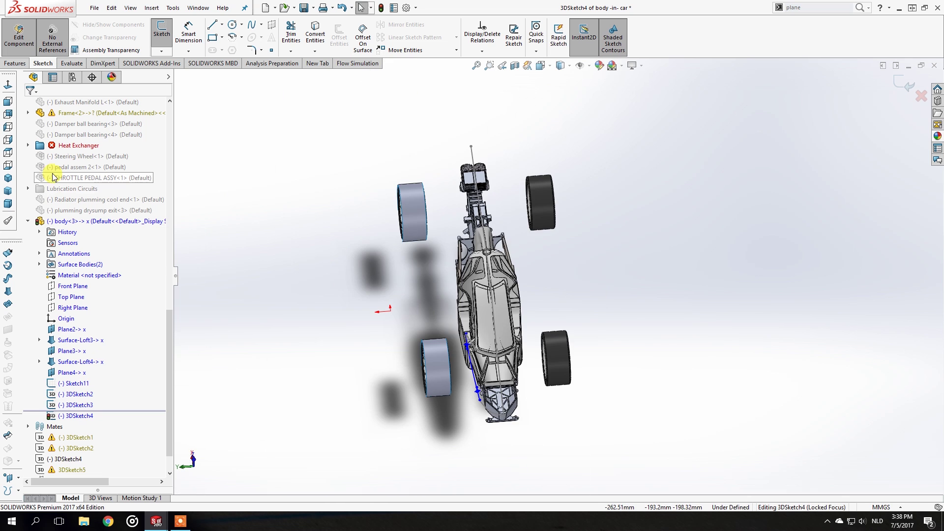
{"action": "left_click", "coordinate": [9, 140]}
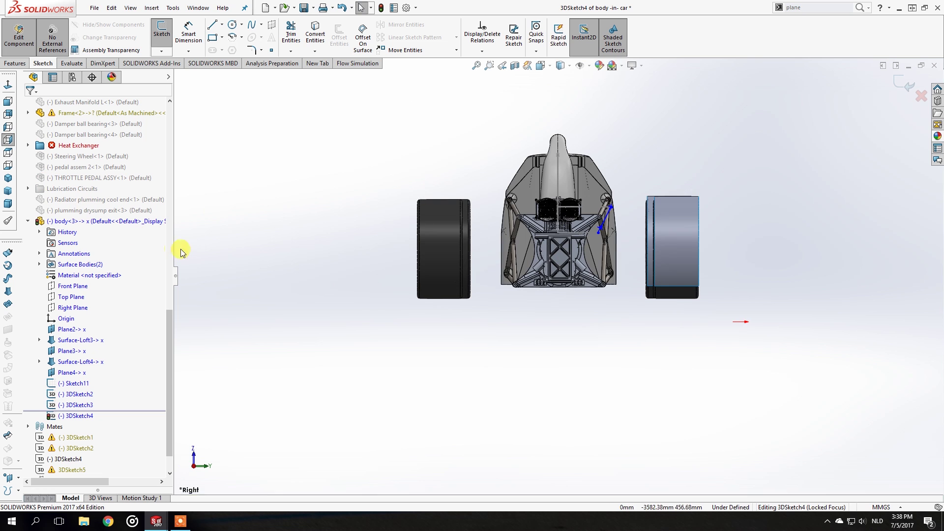
{"action": "left_click", "coordinate": [163, 37]}
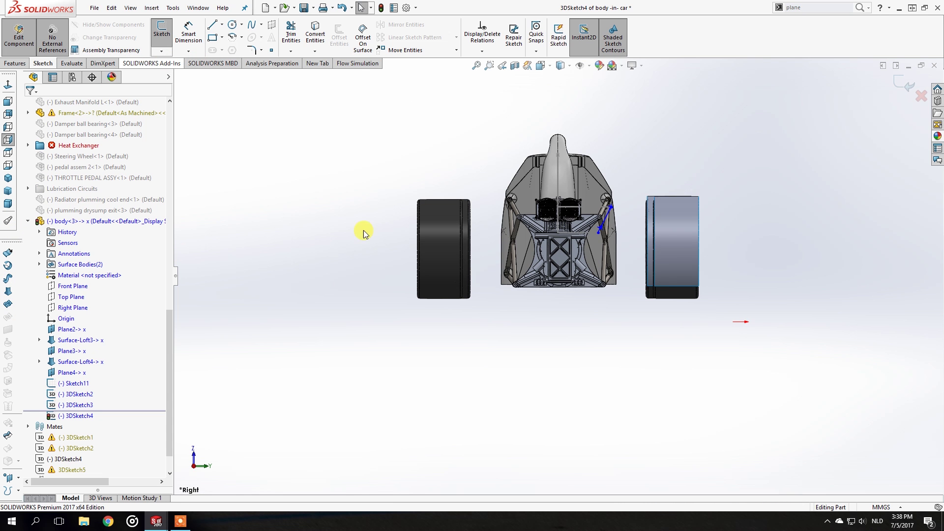
In a new 3D sketch, draw a two-point spline from the roof-edge curve's intermediate point forward to the nose curve's intermediate point.
{"action": "middle_click_drag", "start_coordinate": [379, 173], "coordinate": [540, 264]}
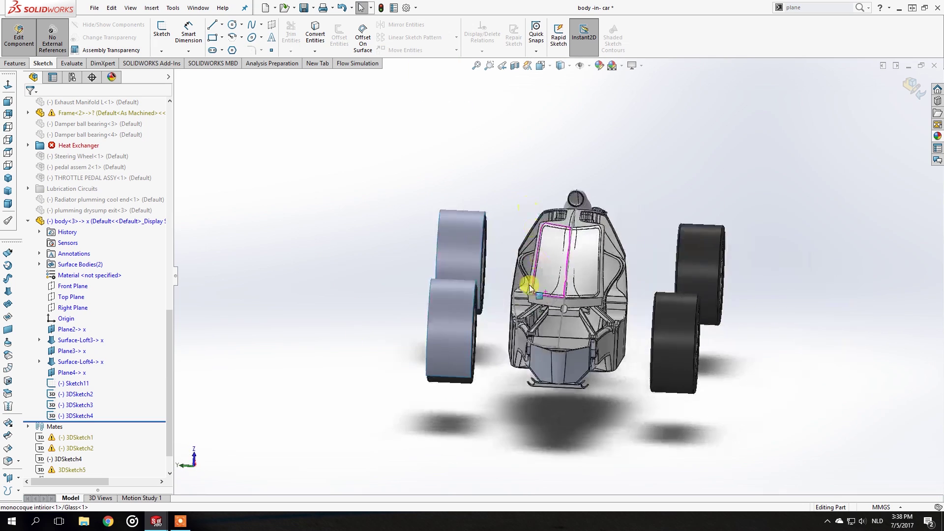
{"action": "scroll", "coordinate": [536, 275], "scroll_direction": "down", "scroll_amount": 2}
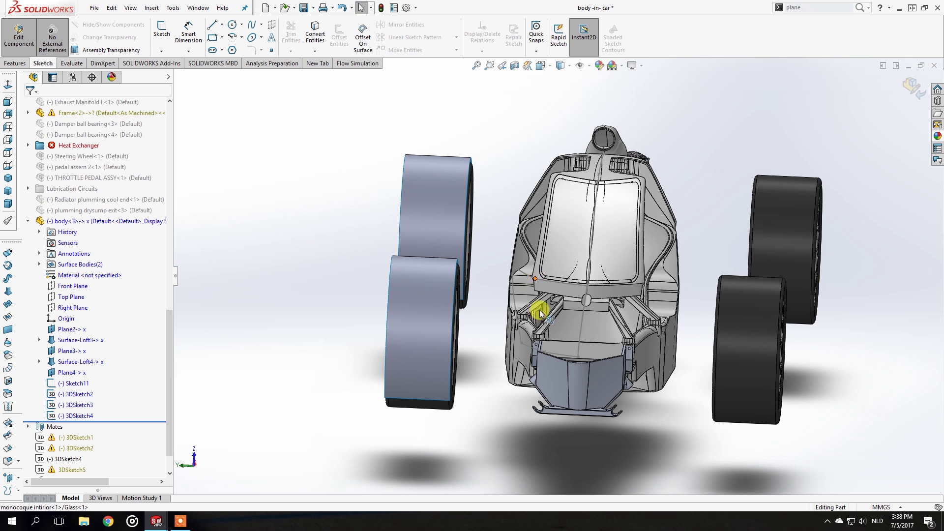
{"action": "left_click", "coordinate": [162, 51]}
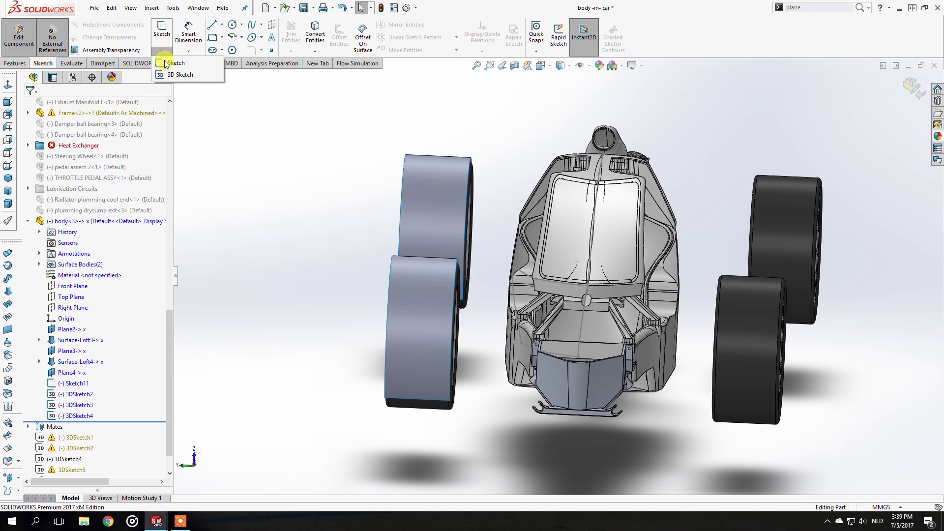
{"action": "left_click", "coordinate": [187, 73]}
{"action": "left_click", "coordinate": [252, 24]}
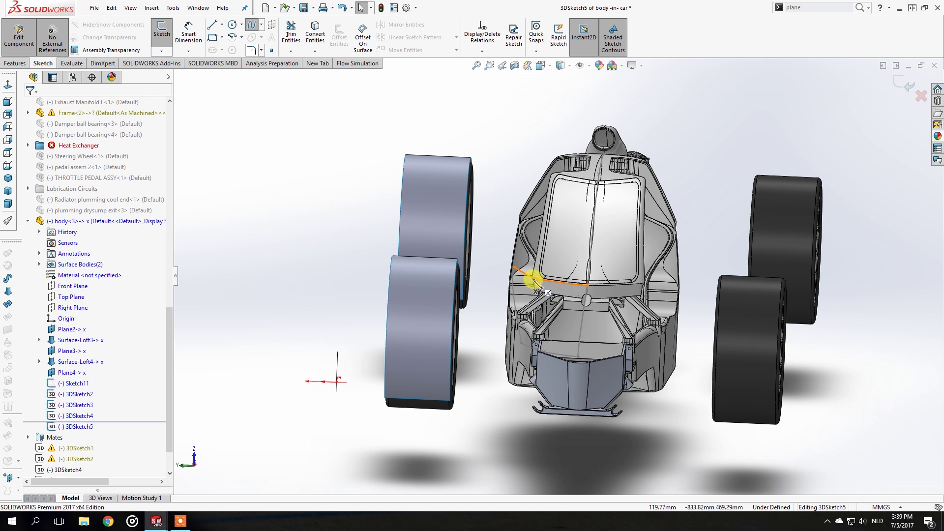
{"action": "left_click", "coordinate": [536, 279]}
{"action": "double_click", "coordinate": [544, 352]}
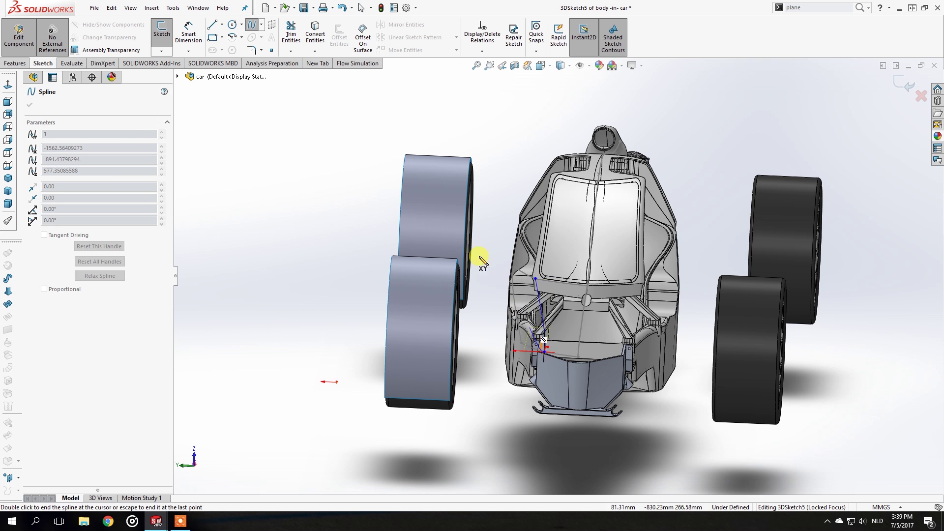
{"action": "key", "text": "Escape"}
Shape the middle connecting spline by adjusting its end tangents in side view and in top view.
{"action": "left_click", "coordinate": [8, 101]}
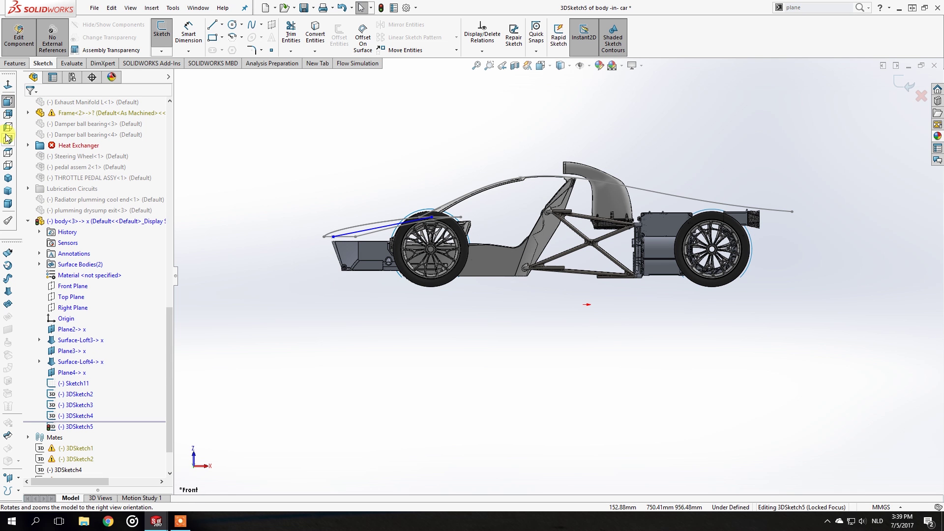
{"action": "scroll", "coordinate": [358, 237], "scroll_direction": "down", "scroll_amount": 5}
{"action": "scroll", "coordinate": [361, 226], "scroll_direction": "down", "scroll_amount": 2}
{"action": "left_click_drag", "start_coordinate": [335, 239], "coordinate": [320, 218]}
{"action": "middle_click_drag", "start_coordinate": [354, 212], "coordinate": [460, 204]}
{"action": "left_click", "coordinate": [8, 152]}
{"action": "scroll", "coordinate": [368, 255], "scroll_direction": "down", "scroll_amount": 7}
{"action": "left_click_drag", "start_coordinate": [495, 256], "coordinate": [498, 251]}
Exit the middle spline's sketch, reopen the outer connecting spline's 3D sketch, adjust its rear tangent in top view, and exit it.
{"action": "left_click", "coordinate": [161, 52]}
{"action": "left_click", "coordinate": [164, 63]}
{"action": "double_click", "coordinate": [594, 205]}
{"action": "scroll", "coordinate": [598, 197], "scroll_direction": "down", "scroll_amount": 1}
{"action": "left_click_drag", "start_coordinate": [639, 206], "coordinate": [639, 223]}
{"action": "left_click", "coordinate": [161, 52]}
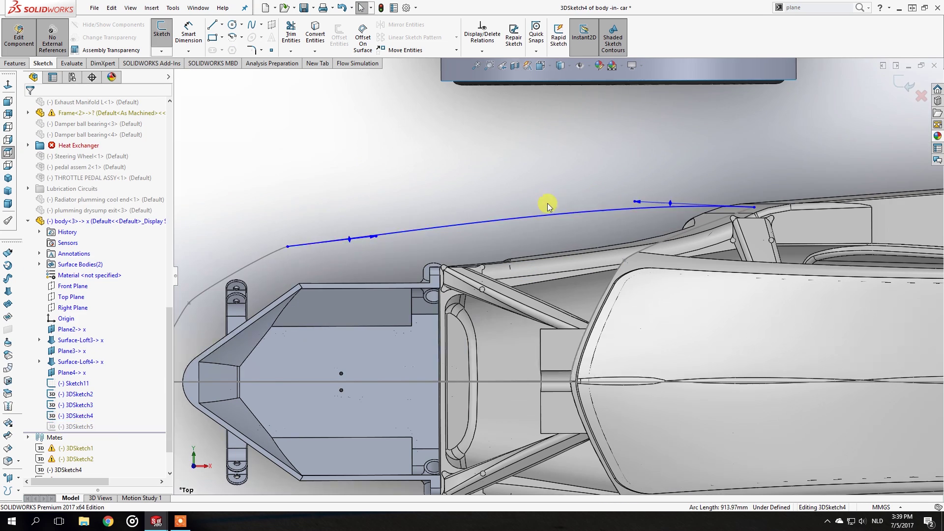
{"action": "left_click", "coordinate": [164, 63]}
{"action": "left_click", "coordinate": [7, 292]}
{"action": "left_click", "coordinate": [250, 265]}
{"action": "left_click", "coordinate": [708, 224]}
{"action": "left_click", "coordinate": [108, 227]}
{"action": "left_click", "coordinate": [442, 233]}
{"action": "left_click", "coordinate": [625, 381]}
{"action": "left_click", "coordinate": [653, 355]}
Loft a surface between the nose curve 3DSketch3 and roof-edge curve 3DSketch2, guided by 3DSketch4, 3DSketch5 and the centreline Sketch11.
{"action": "left_click", "coordinate": [8, 291]}
{"action": "left_click", "coordinate": [252, 267]}
{"action": "left_click", "coordinate": [694, 230]}
{"action": "left_click", "coordinate": [108, 227]}
{"action": "left_click", "coordinate": [319, 244]}
{"action": "left_click", "coordinate": [293, 283]}
{"action": "left_click", "coordinate": [315, 382]}
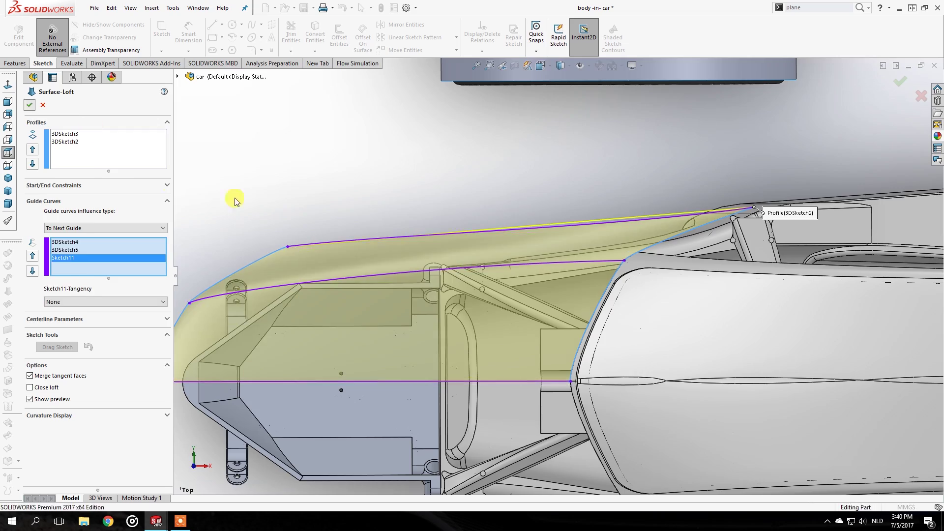
{"action": "left_click", "coordinate": [30, 104]}
Edit the loft's outer guide spline 3DSketch4 in top view, setting its front tangent weight to about 507 at about 10.3° and 17.0°, and rebuild.
{"action": "middle_click_drag", "start_coordinate": [384, 285], "coordinate": [470, 223]}
{"action": "middle_click_drag", "start_coordinate": [259, 238], "coordinate": [297, 217]}
{"action": "scroll", "coordinate": [297, 217], "scroll_direction": "up", "scroll_amount": 3}
{"action": "left_click", "coordinate": [39, 383]}
{"action": "left_click", "coordinate": [78, 404]}
{"action": "left_click", "coordinate": [85, 377]}
{"action": "left_click", "coordinate": [8, 153]}
{"action": "scroll", "coordinate": [411, 248], "scroll_direction": "down", "scroll_amount": 1}
{"action": "left_click_drag", "start_coordinate": [444, 284], "coordinate": [443, 287]}
{"action": "left_click_drag", "start_coordinate": [275, 296], "coordinate": [261, 297]}
{"action": "left_click", "coordinate": [384, 253]}
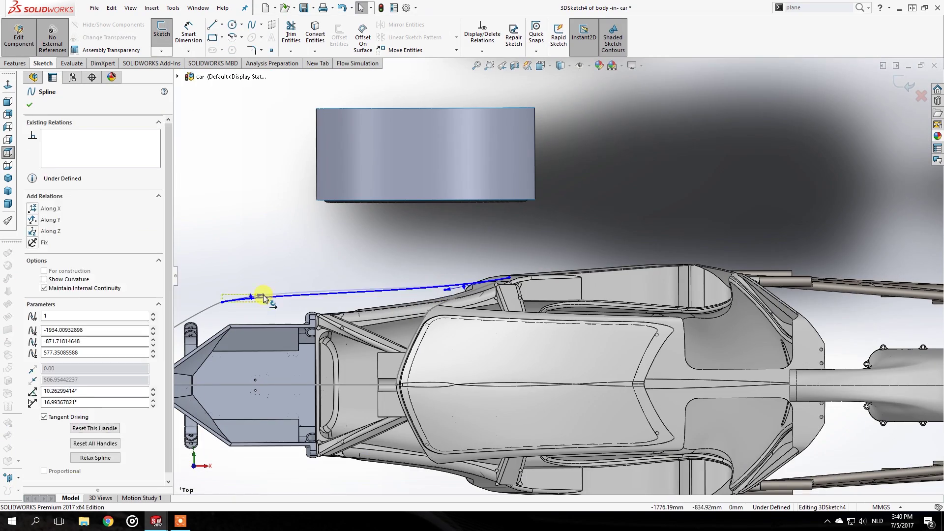
{"action": "key", "text": "ctrl+b"}
Edit the loft's middle guide spline 3DSketch5 in top view, setting its rear tangent weight to about 1009.1 at about -167.9° and -6.4°.
{"action": "scroll", "coordinate": [384, 271], "scroll_direction": "up", "scroll_amount": 1}
{"action": "middle_click_drag", "start_coordinate": [297, 232], "coordinate": [305, 256]}
{"action": "left_click", "coordinate": [339, 322]}
{"action": "middle_click_drag", "start_coordinate": [340, 322], "coordinate": [432, 246]}
{"action": "scroll", "coordinate": [432, 246], "scroll_direction": "down", "scroll_amount": 3}
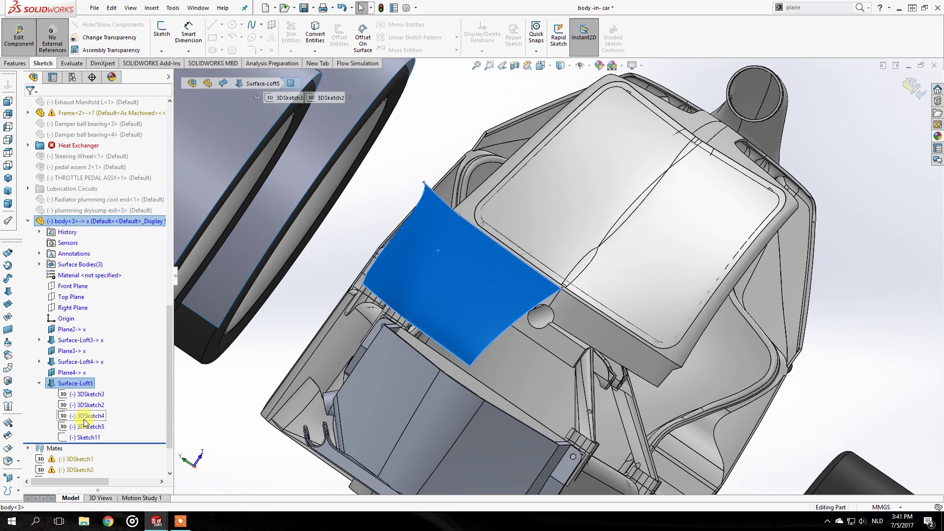
{"action": "left_click", "coordinate": [85, 427]}
{"action": "left_click", "coordinate": [99, 399]}
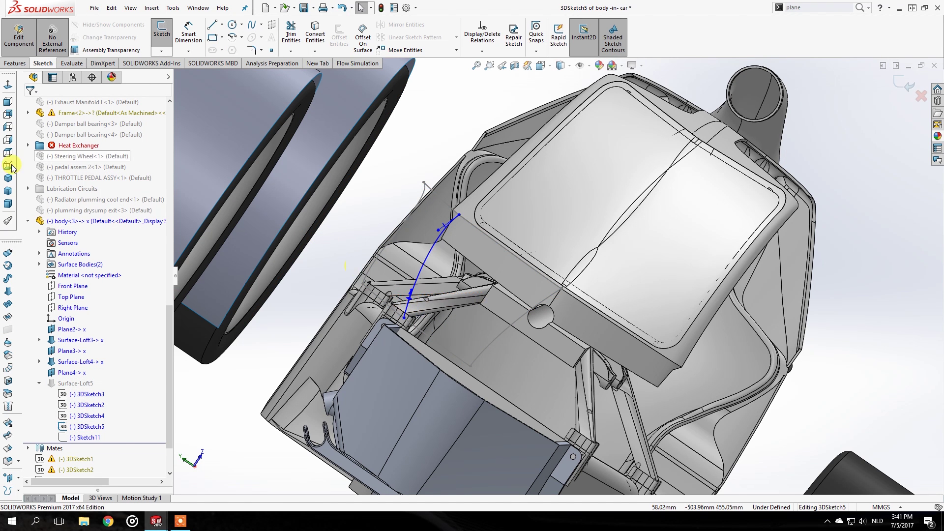
{"action": "key", "text": "ctrl+5"}
{"action": "scroll", "coordinate": [430, 220], "scroll_direction": "down", "scroll_amount": 5}
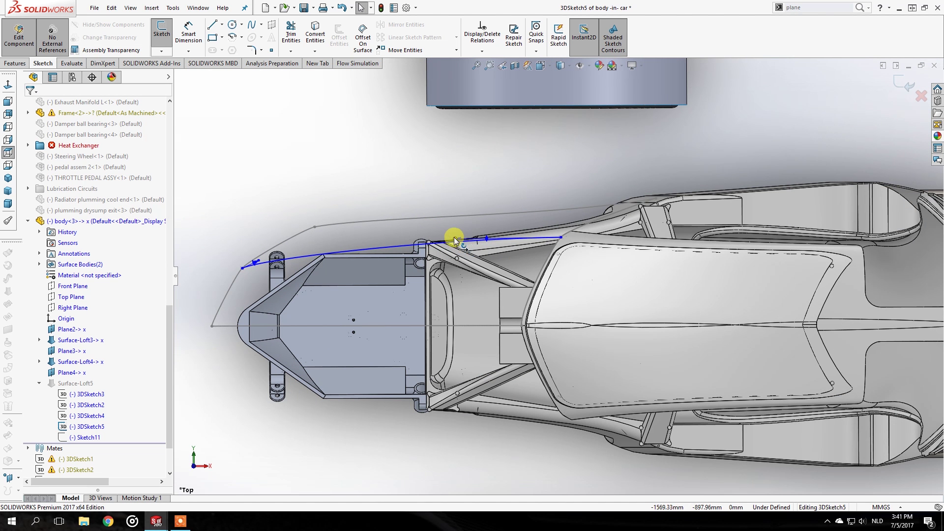
{"action": "left_click_drag", "start_coordinate": [457, 244], "coordinate": [462, 258]}
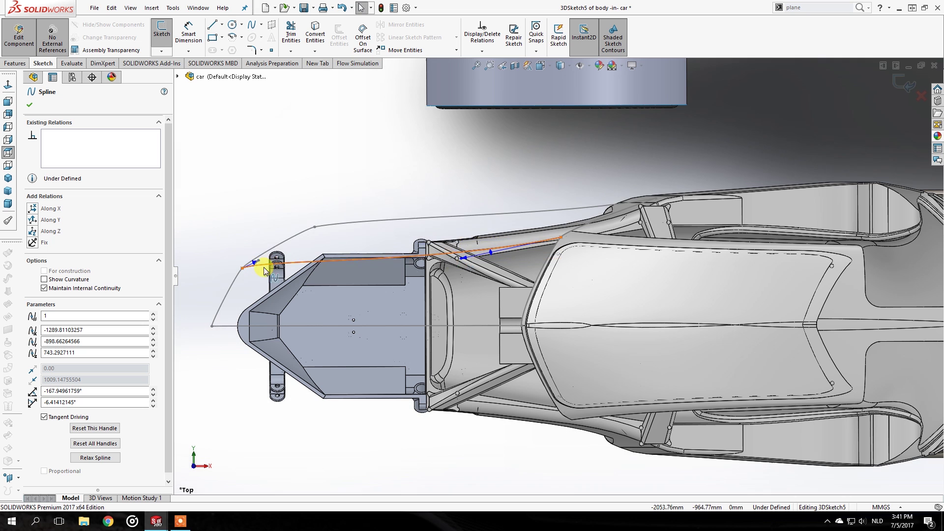
Set the middle spline's front tangent to about 280.2 at 177.0° and -38.3°, its rear to about 574.3 at -145.2° and -11.2°, and exit.
{"action": "left_click_drag", "start_coordinate": [258, 262], "coordinate": [324, 259]}
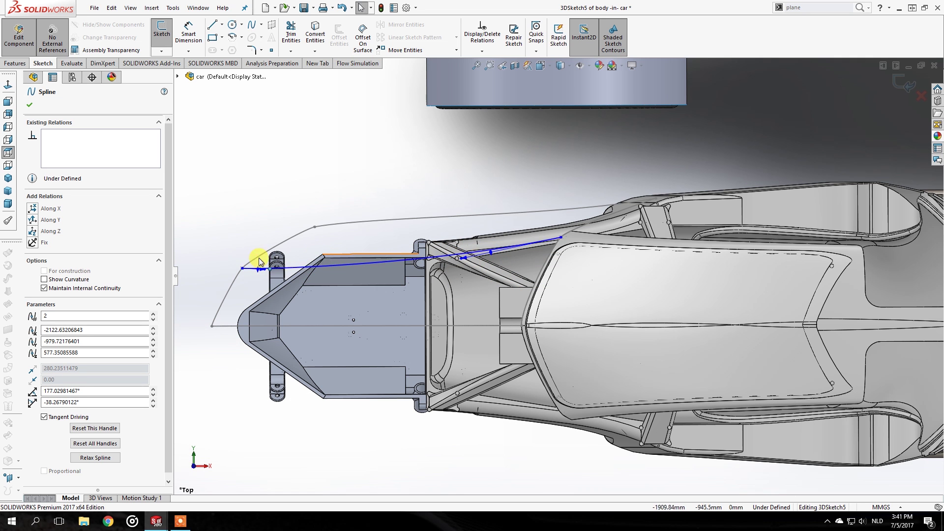
{"action": "scroll", "coordinate": [288, 244], "scroll_direction": "up", "scroll_amount": 2}
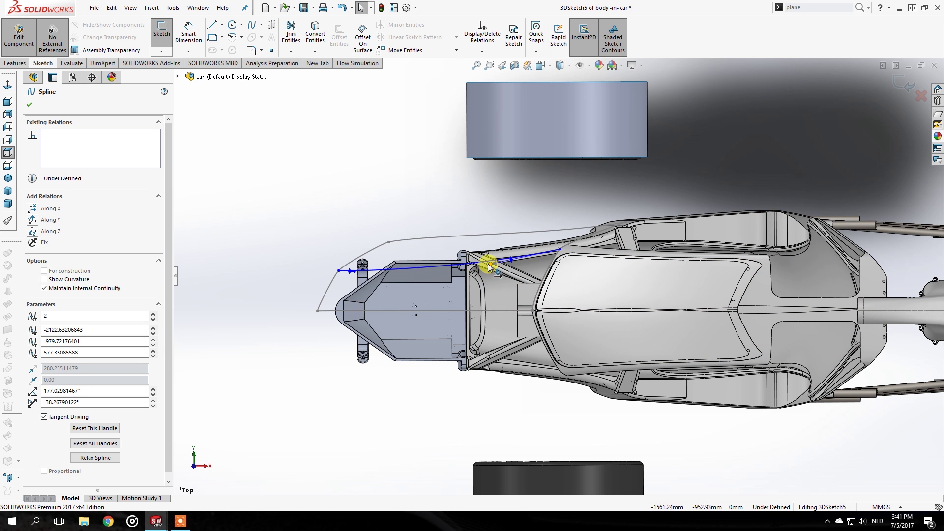
{"action": "left_click_drag", "start_coordinate": [488, 266], "coordinate": [528, 273]}
{"action": "middle_click_drag", "start_coordinate": [392, 261], "coordinate": [366, 173]}
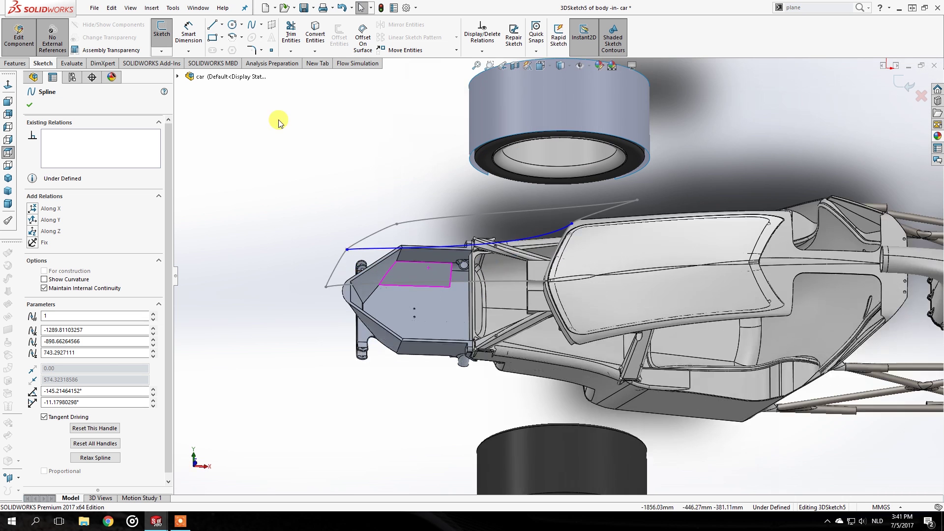
{"action": "left_click", "coordinate": [162, 30]}
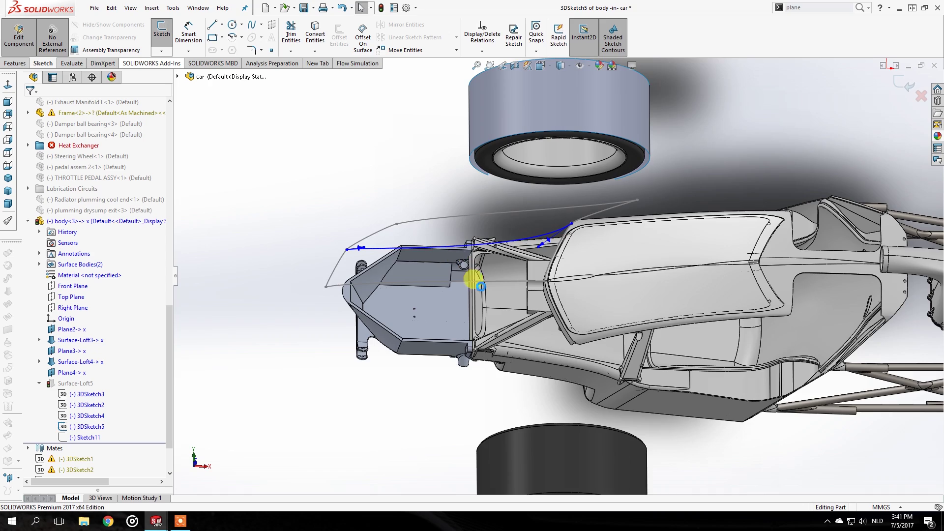
Examine the rebuilt front loft surface up close for the smoothness of its curvature.
{"action": "mouse_move", "coordinate": [467, 247]}
{"action": "middle_mouse_down"}
{"action": "mouse_move", "coordinate": [571, 225]}
{"action": "mouse_move", "coordinate": [553, 312]}
{"action": "mouse_move", "coordinate": [441, 256]}
{"action": "mouse_move", "coordinate": [450, 182]}
{"action": "mouse_move", "coordinate": [483, 277]}
{"action": "mouse_move", "coordinate": [451, 265]}
{"action": "middle_mouse_up"}
{"action": "scroll", "coordinate": [442, 256], "scroll_direction": "down", "scroll_amount": 2}
{"action": "scroll", "coordinate": [474, 251], "scroll_direction": "down", "scroll_amount": 3}
{"action": "scroll", "coordinate": [482, 275], "scroll_direction": "up", "scroll_amount": 2}
{"action": "scroll", "coordinate": [452, 265], "scroll_direction": "down", "scroll_amount": 2}
{"action": "middle_click_drag", "start_coordinate": [440, 228], "coordinate": [420, 259]}
{"action": "left_click", "coordinate": [420, 257]}
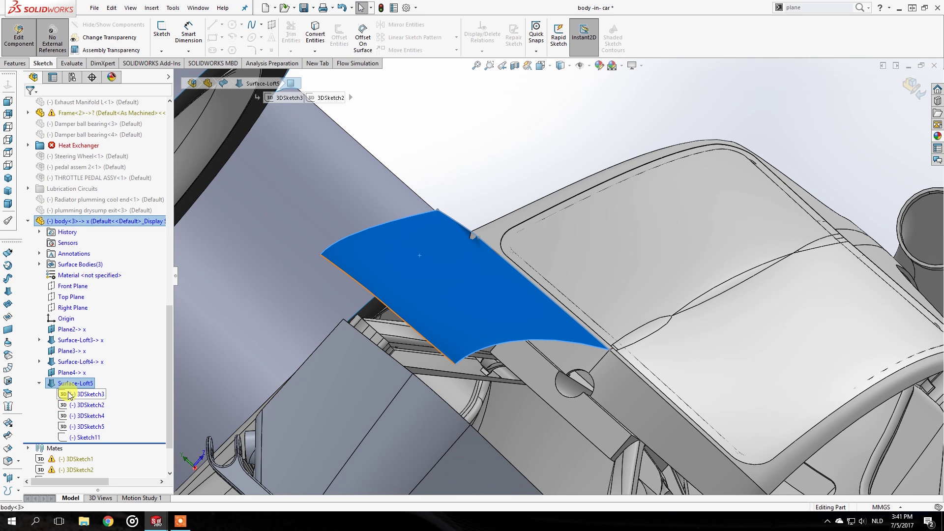
Edit 3DSketch5 in side view, levelling the spline's rear end with a tangent weight of about 531.9 at about -143.3° and -1.0°.
{"action": "left_click", "coordinate": [76, 441]}
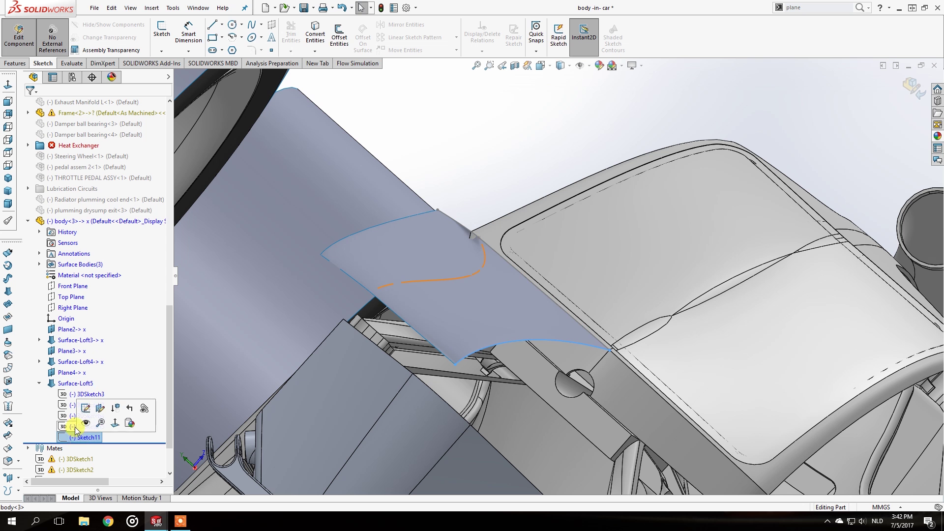
{"action": "left_click", "coordinate": [76, 427]}
{"action": "left_click", "coordinate": [84, 406]}
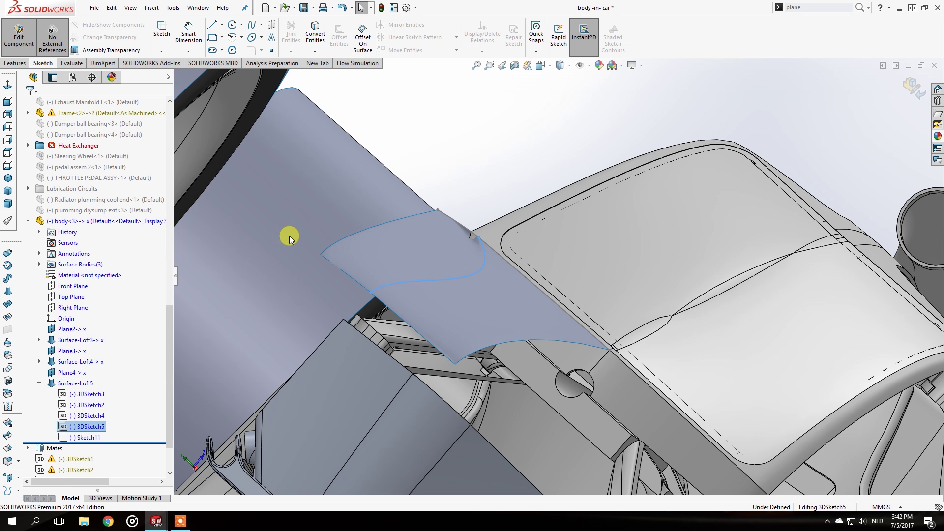
{"action": "left_click", "coordinate": [7, 102]}
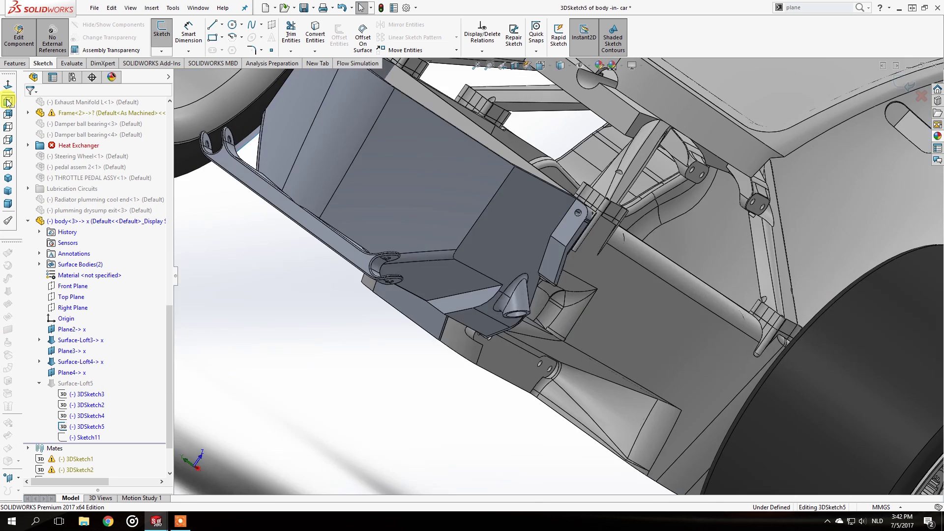
{"action": "scroll", "coordinate": [448, 351], "scroll_direction": "down", "scroll_amount": 5}
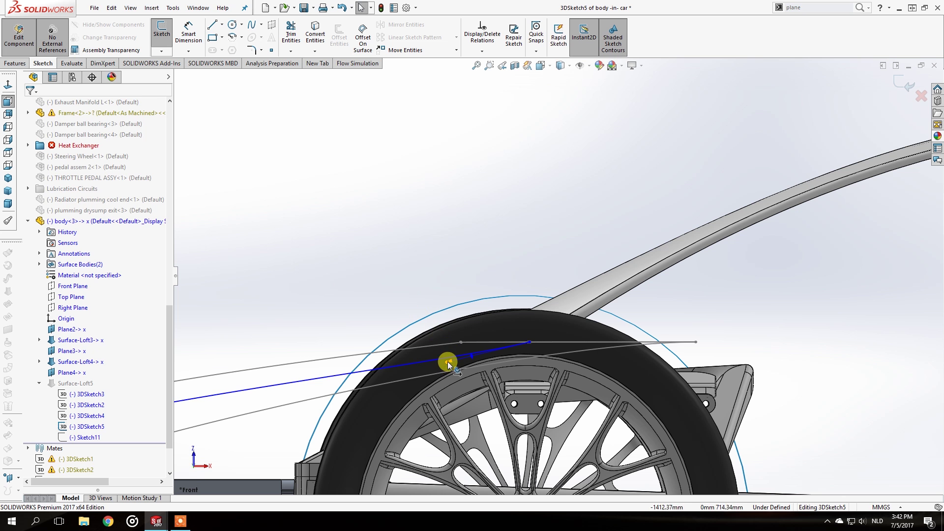
{"action": "left_click_drag", "start_coordinate": [449, 361], "coordinate": [453, 344]}
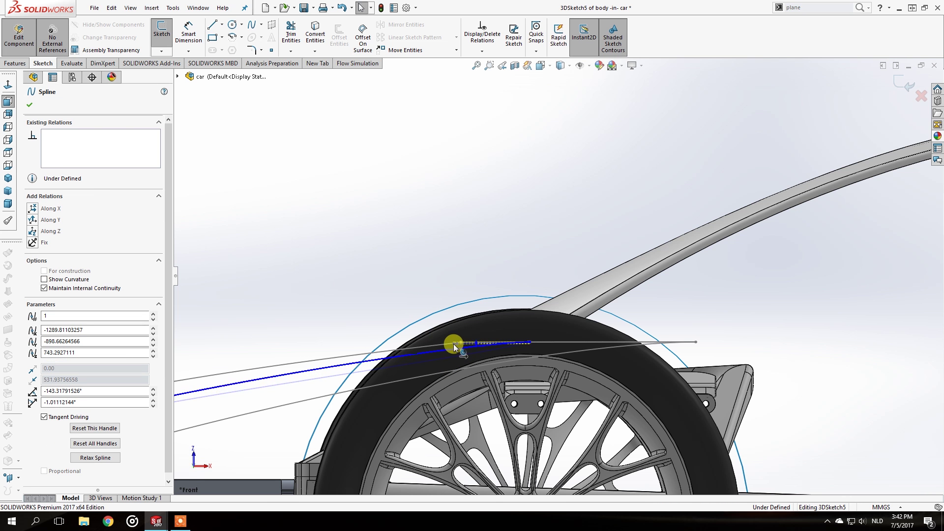
Adjust the middle guide spline's front-end tangent in side view and exit the sketch.
{"action": "scroll", "coordinate": [431, 342], "scroll_direction": "up", "scroll_amount": 3}
{"action": "scroll", "coordinate": [430, 344], "scroll_direction": "up", "scroll_amount": 2}
{"action": "left_click_drag", "start_coordinate": [332, 334], "coordinate": [327, 340]}
{"action": "left_click", "coordinate": [277, 212]}
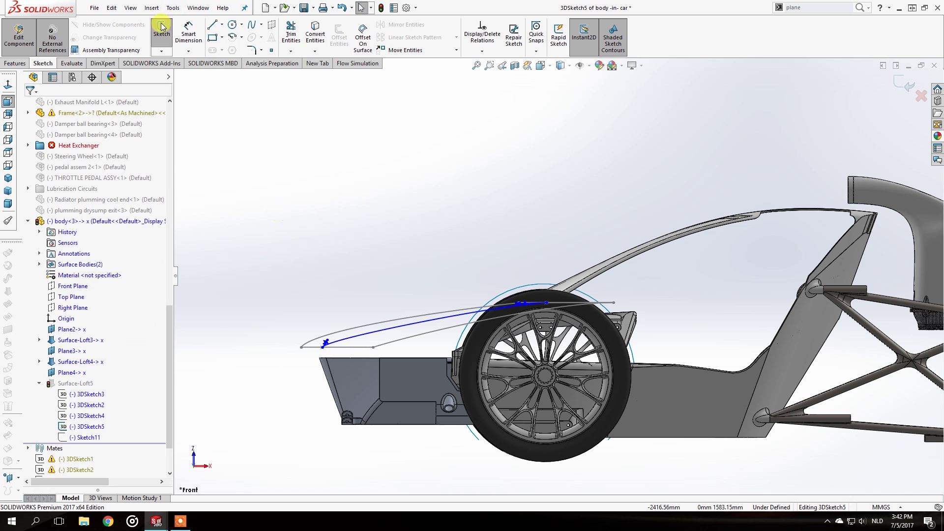
{"action": "left_click", "coordinate": [162, 54]}
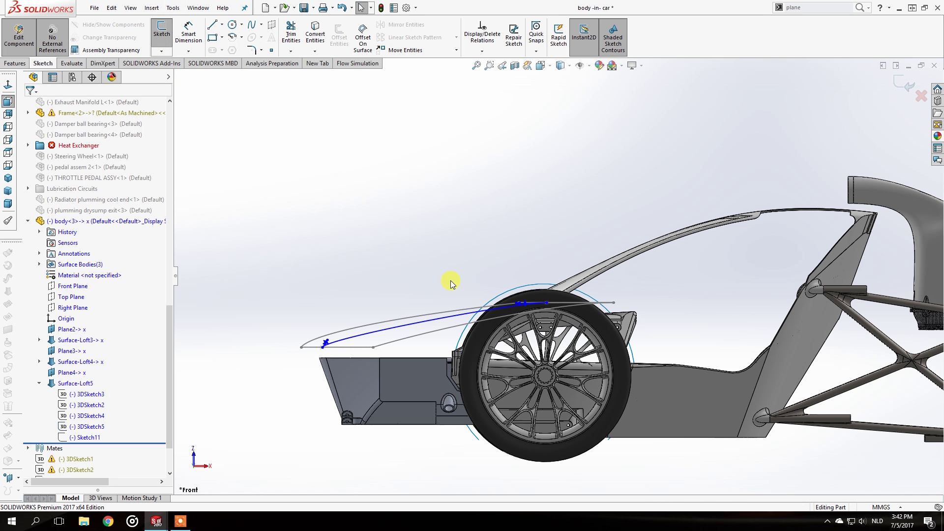
Inspect the updated loft from the front of the car and show its middle guide sketch, 3DSketch5.
{"action": "mouse_move", "coordinate": [453, 291]}
{"action": "middle_mouse_down"}
{"action": "mouse_move", "coordinate": [477, 316]}
{"action": "mouse_move", "coordinate": [564, 354]}
{"action": "mouse_move", "coordinate": [496, 335]}
{"action": "middle_mouse_up"}
{"action": "scroll", "coordinate": [406, 301], "scroll_direction": "down", "scroll_amount": 2}
{"action": "middle_click_drag", "start_coordinate": [407, 303], "coordinate": [482, 313]}
{"action": "scroll", "coordinate": [446, 302], "scroll_direction": "down", "scroll_amount": 3}
{"action": "left_click", "coordinate": [482, 314]}
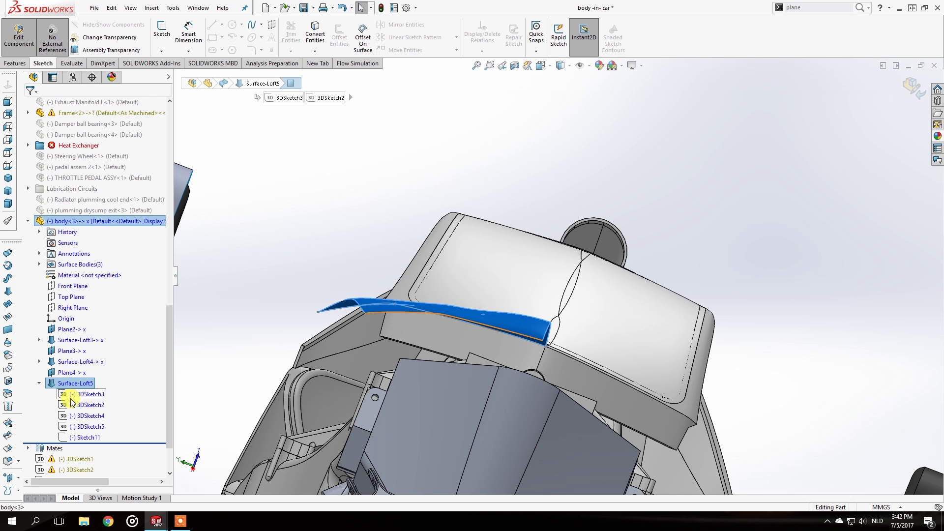
{"action": "left_click", "coordinate": [70, 427]}
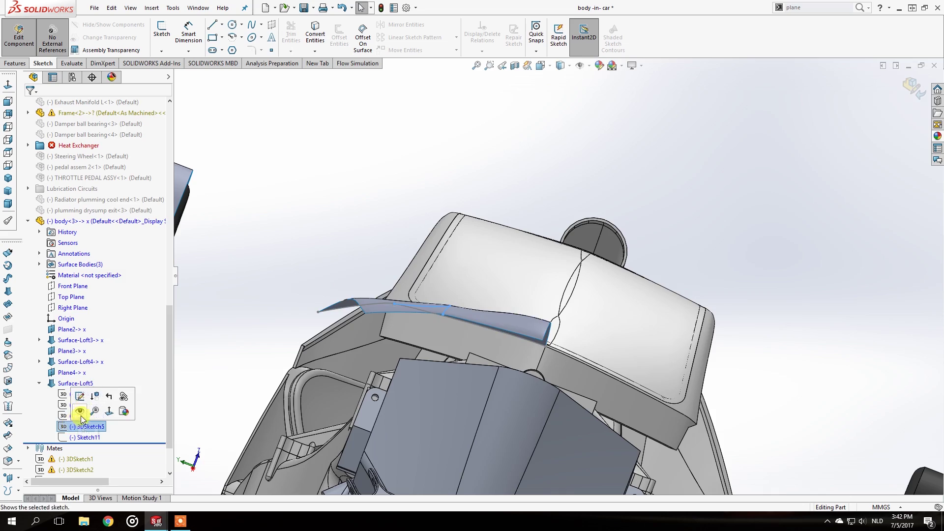
{"action": "left_click", "coordinate": [81, 417]}
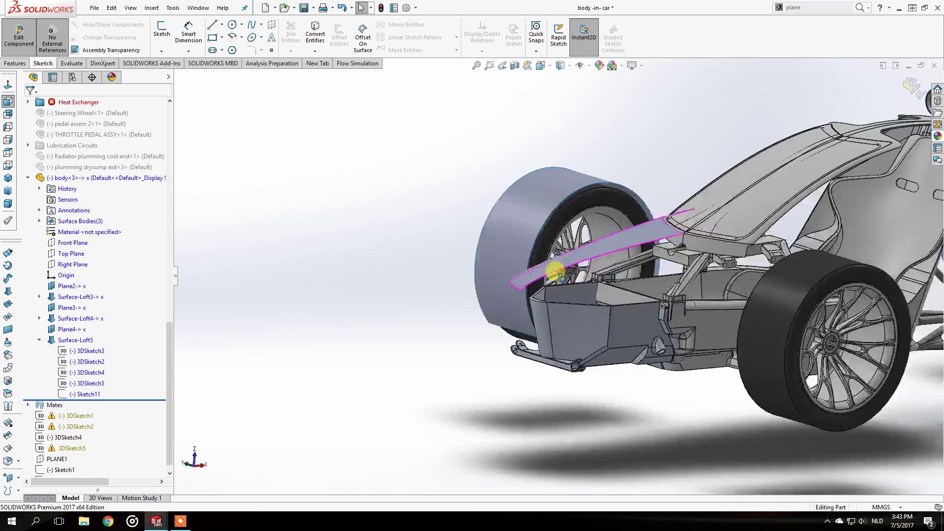
Examine the front loft surface against the wheels and chassis from several angles.
{"action": "mouse_move", "coordinate": [557, 274]}
{"action": "middle_mouse_down"}
{"action": "mouse_move", "coordinate": [555, 285]}
{"action": "mouse_move", "coordinate": [567, 213]}
{"action": "mouse_move", "coordinate": [557, 203]}
{"action": "mouse_move", "coordinate": [568, 209]}
{"action": "mouse_move", "coordinate": [504, 221]}
{"action": "mouse_move", "coordinate": [574, 308]}
{"action": "mouse_move", "coordinate": [561, 243]}
{"action": "mouse_move", "coordinate": [580, 243]}
{"action": "mouse_move", "coordinate": [571, 255]}
{"action": "mouse_move", "coordinate": [591, 211]}
{"action": "middle_mouse_up"}
{"action": "scroll", "coordinate": [555, 283], "scroll_direction": "down", "scroll_amount": 5}
{"action": "scroll", "coordinate": [561, 243], "scroll_direction": "up", "scroll_amount": 5}
{"action": "left_click", "coordinate": [585, 178]}
{"action": "middle_click_drag", "start_coordinate": [571, 173], "coordinate": [583, 151]}
{"action": "key", "text": "Escape"}
{"action": "key", "text": "ctrl+1"}
{"action": "middle_click_drag", "start_coordinate": [325, 165], "coordinate": [610, 216]}
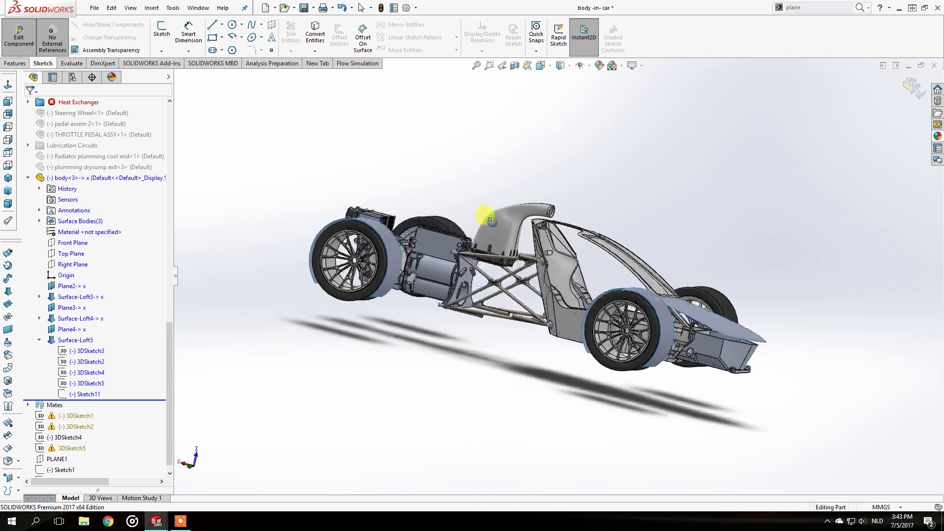
Create a transverse reference plane across the car near the front wheels in the body part.
{"action": "left_click", "coordinate": [859, 8]}
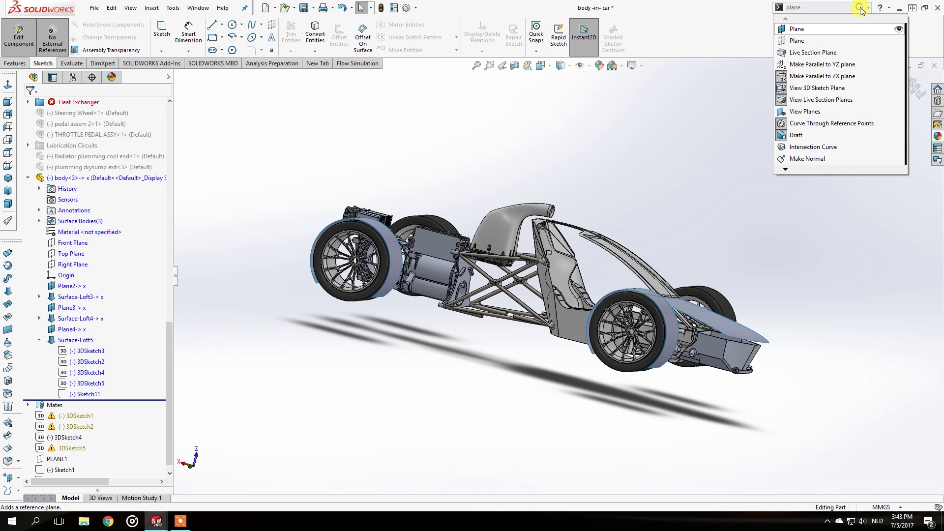
{"action": "left_click", "coordinate": [797, 30]}
{"action": "scroll", "coordinate": [636, 290], "scroll_direction": "down", "scroll_amount": 6}
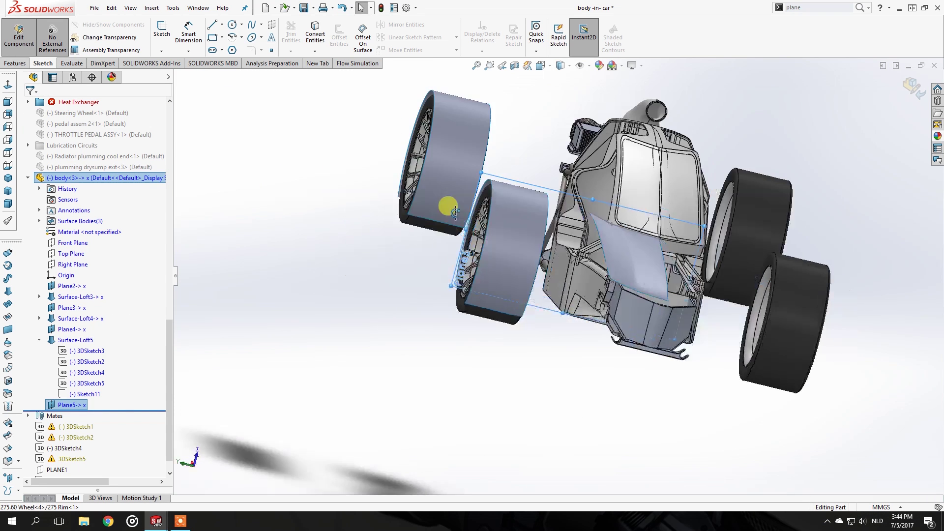
Start a sketch on the new transverse plane and convert the outer circular edge of the front wheel surface into it.
{"action": "middle_click_drag", "start_coordinate": [455, 211], "coordinate": [449, 206]}
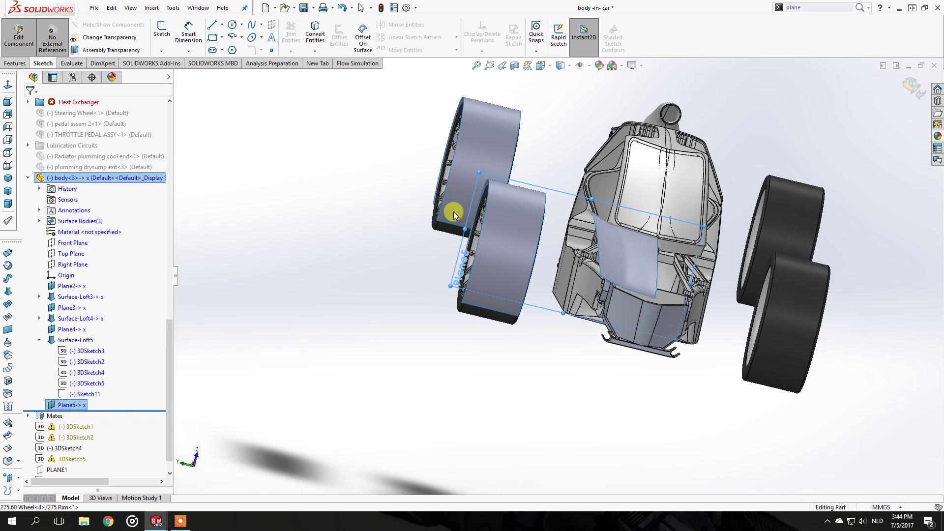
{"action": "left_click", "coordinate": [7, 102]}
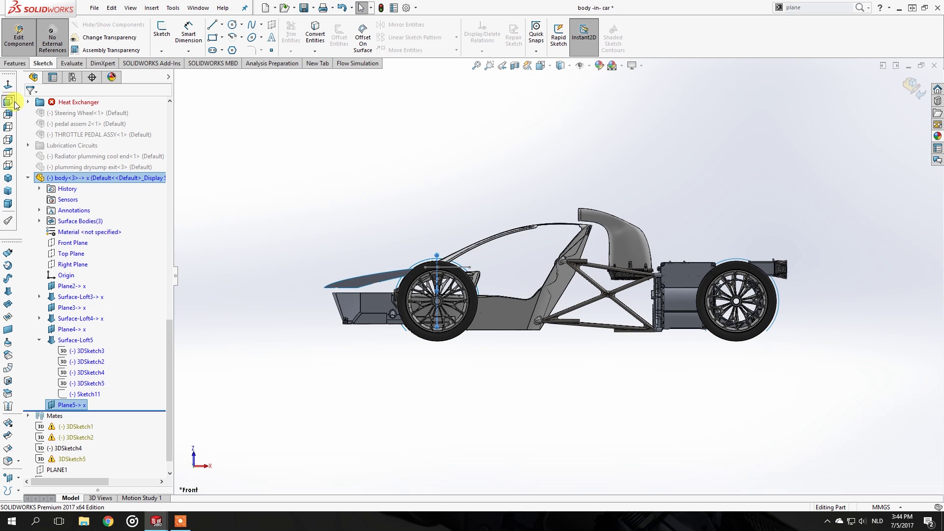
{"action": "left_click", "coordinate": [11, 126]}
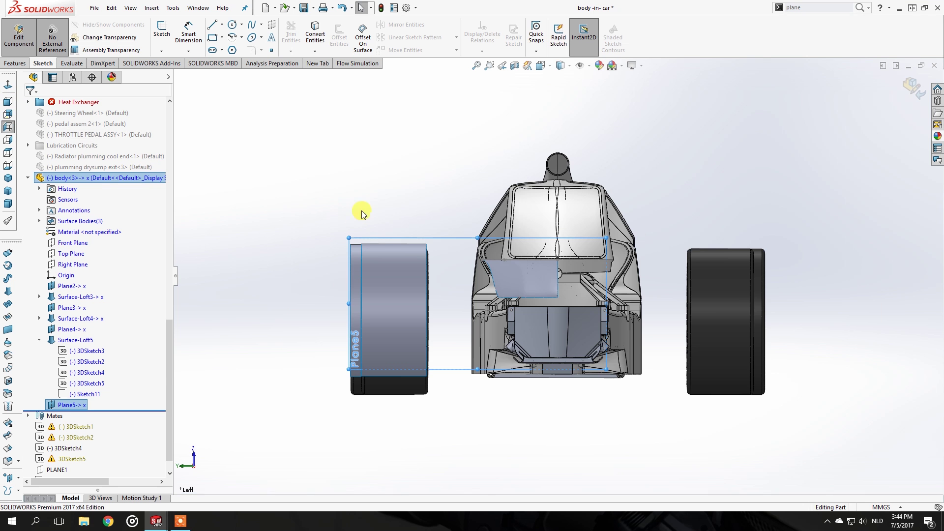
{"action": "scroll", "coordinate": [379, 245], "scroll_direction": "down", "scroll_amount": 3}
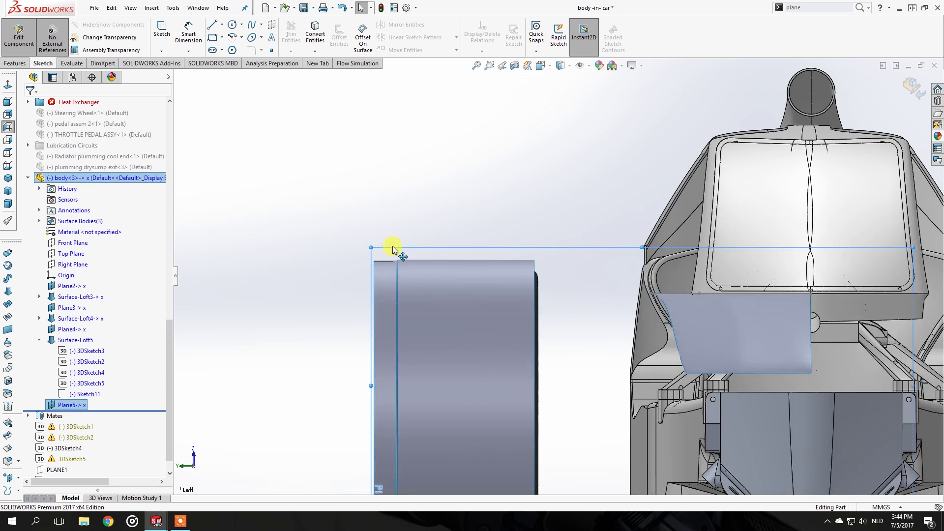
{"action": "left_click", "coordinate": [164, 33]}
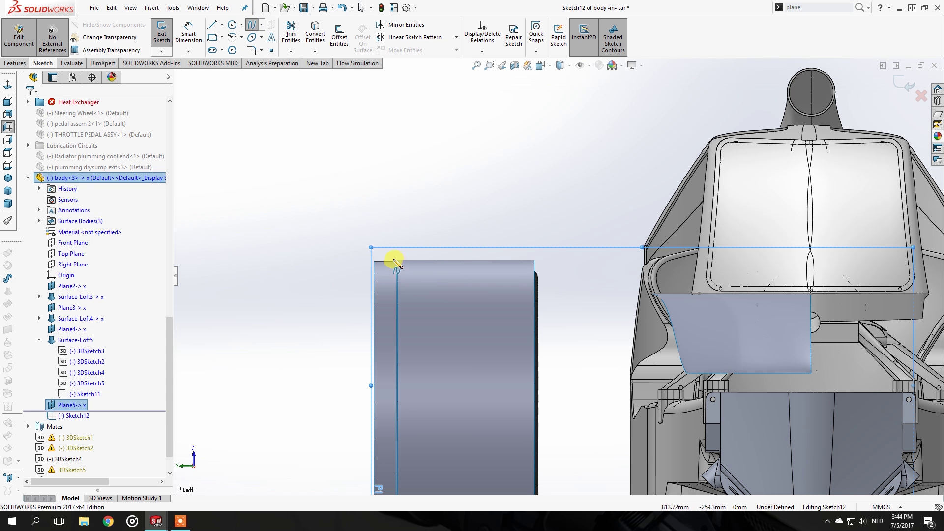
{"action": "middle_click_drag", "start_coordinate": [441, 278], "coordinate": [463, 283]}
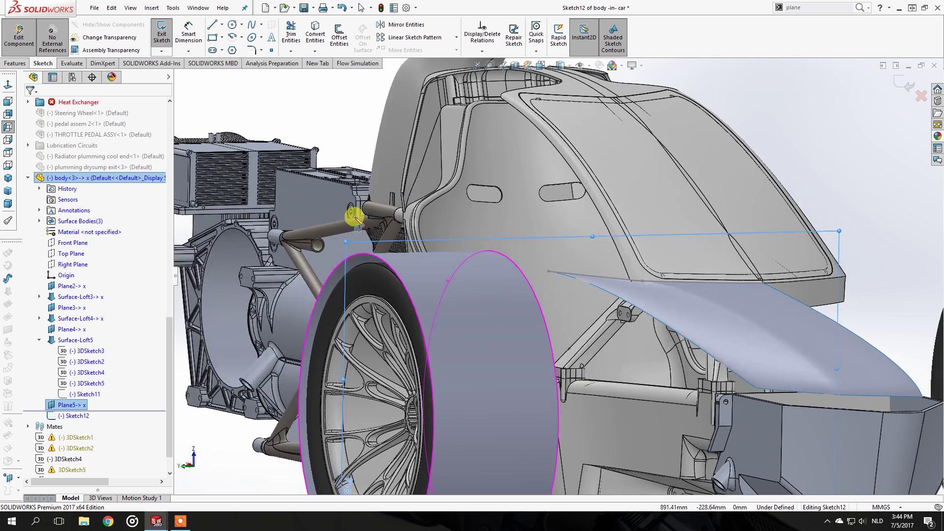
{"action": "left_click", "coordinate": [316, 33]}
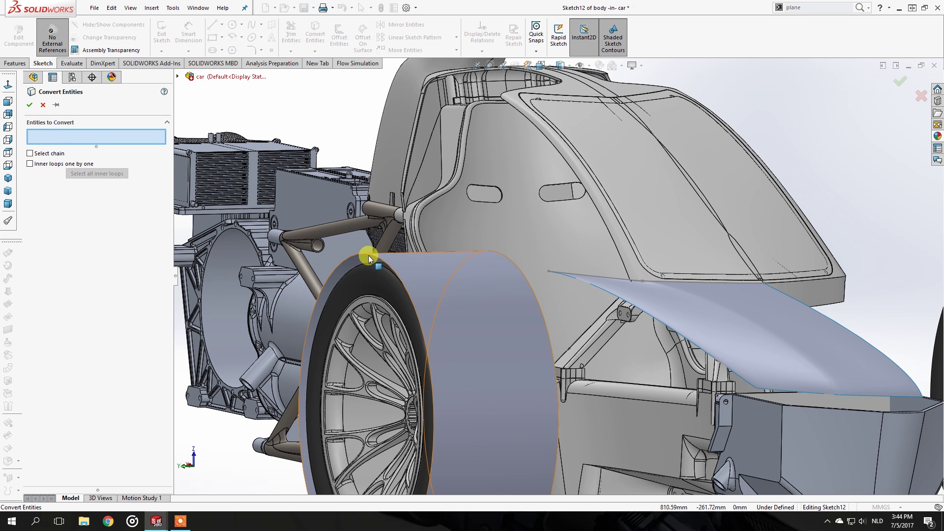
{"action": "left_click", "coordinate": [371, 257]}
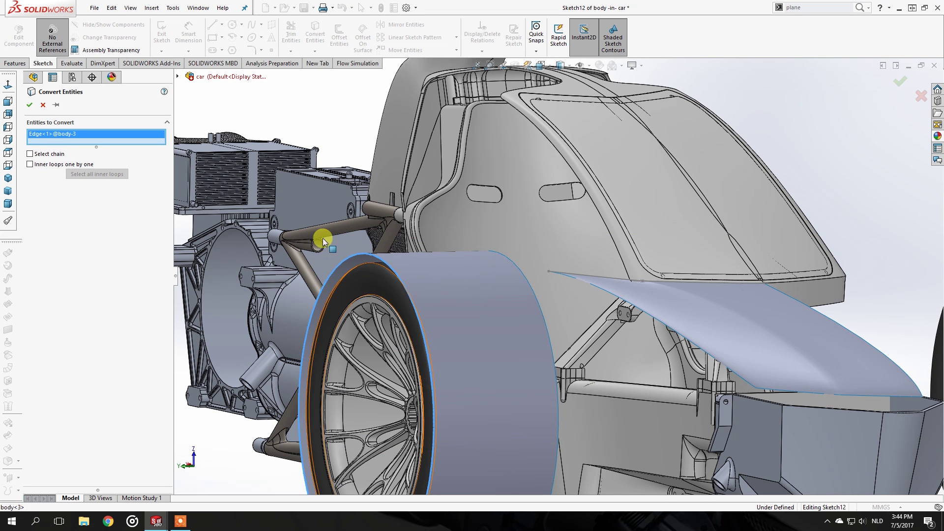
{"action": "left_click", "coordinate": [29, 105]}
{"action": "key", "text": "ctrl+8"}
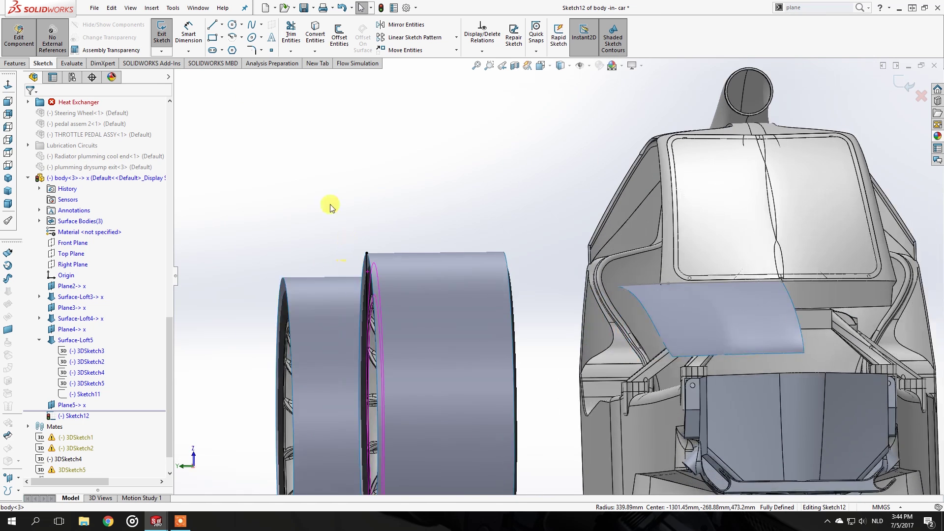
{"action": "left_click", "coordinate": [252, 25]}
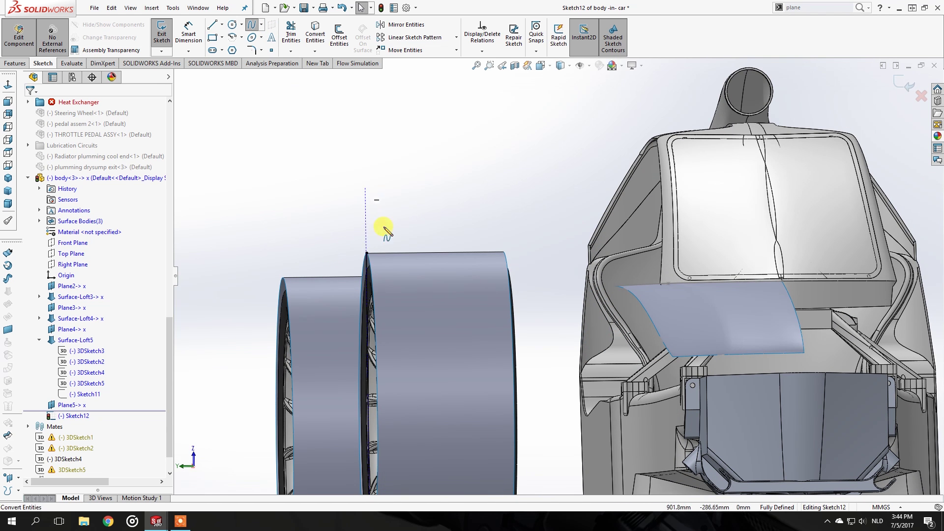
{"action": "left_click", "coordinate": [368, 254]}
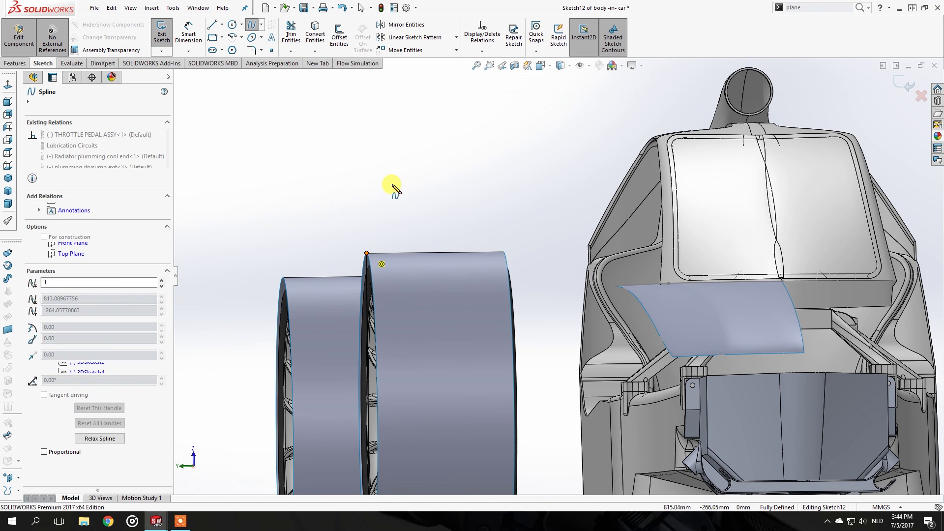
{"action": "left_click", "coordinate": [12, 103]}
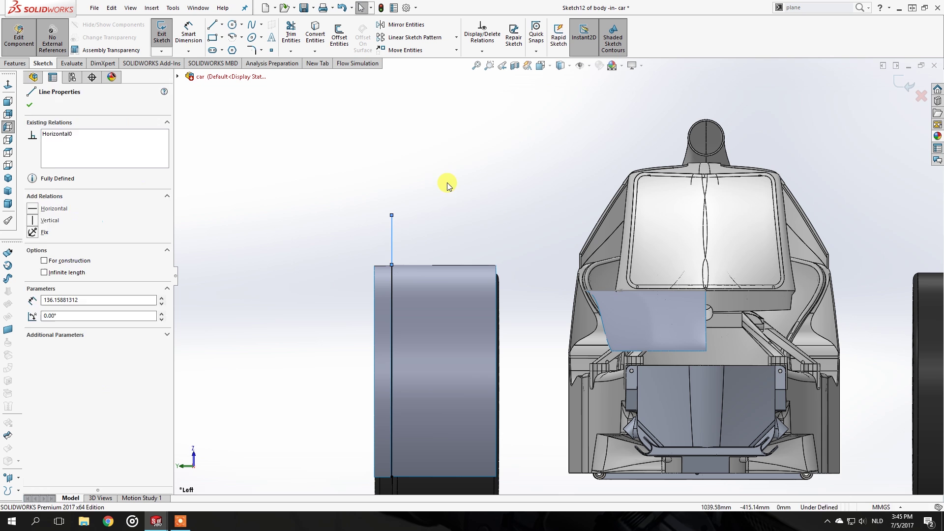
{"action": "key", "text": "Escape"}
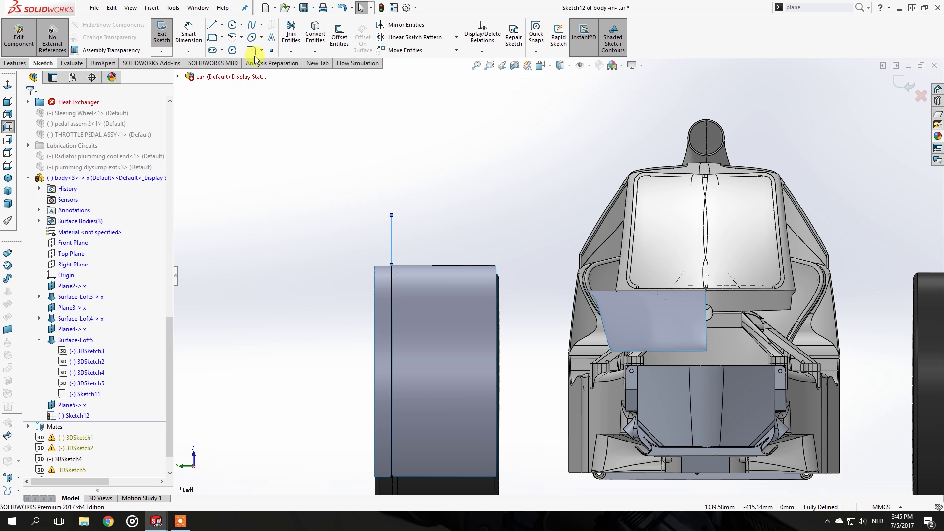
Sketch a vertical line about 147 mm up from the front wheel surface's top, continuing with a horizontal line about 237 mm long inward.
{"action": "key", "text": "l"}
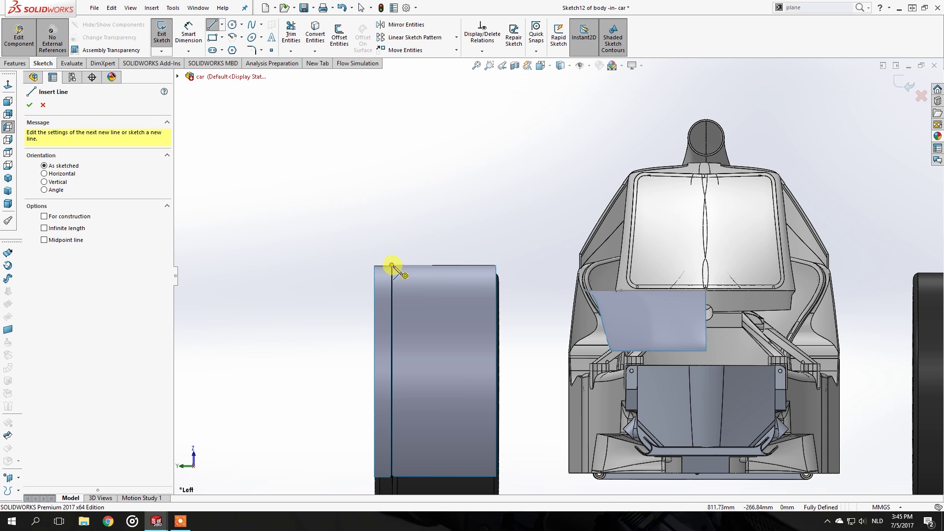
{"action": "left_click", "coordinate": [392, 266]}
{"action": "left_click", "coordinate": [392, 211]}
{"action": "left_click", "coordinate": [479, 211]}
{"action": "key", "text": "Escape"}
Dimension the vertical line above the wheel surface and set its height to 100 mm.
{"action": "left_click", "coordinate": [188, 34]}
{"action": "left_click", "coordinate": [392, 237]}
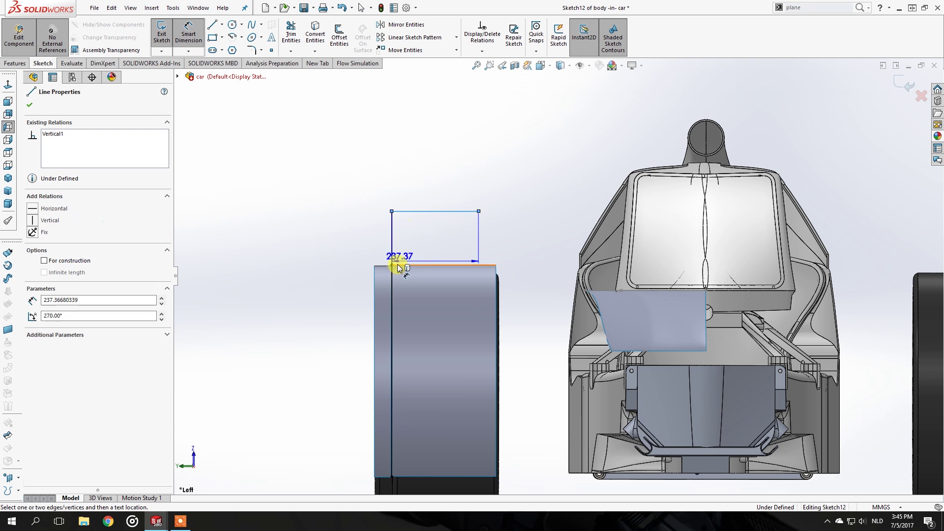
{"action": "left_click", "coordinate": [392, 265]}
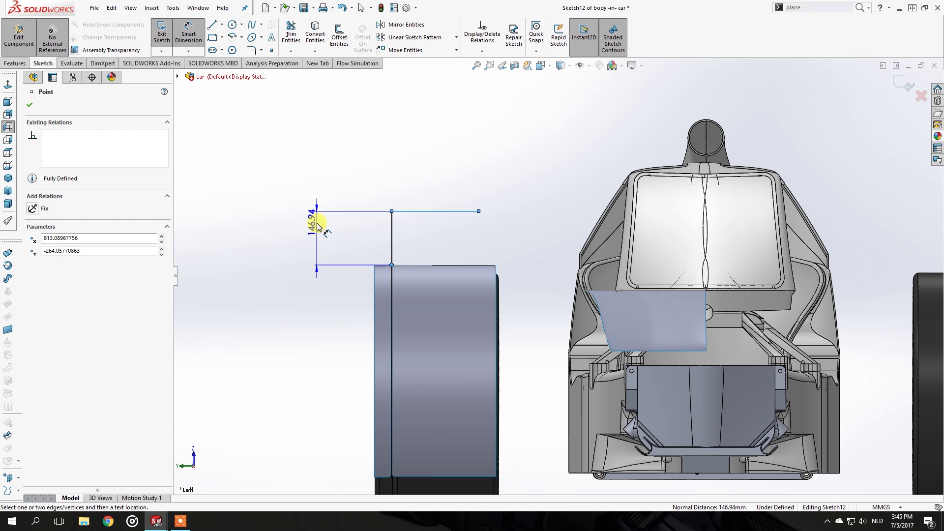
{"action": "left_click", "coordinate": [317, 224]}
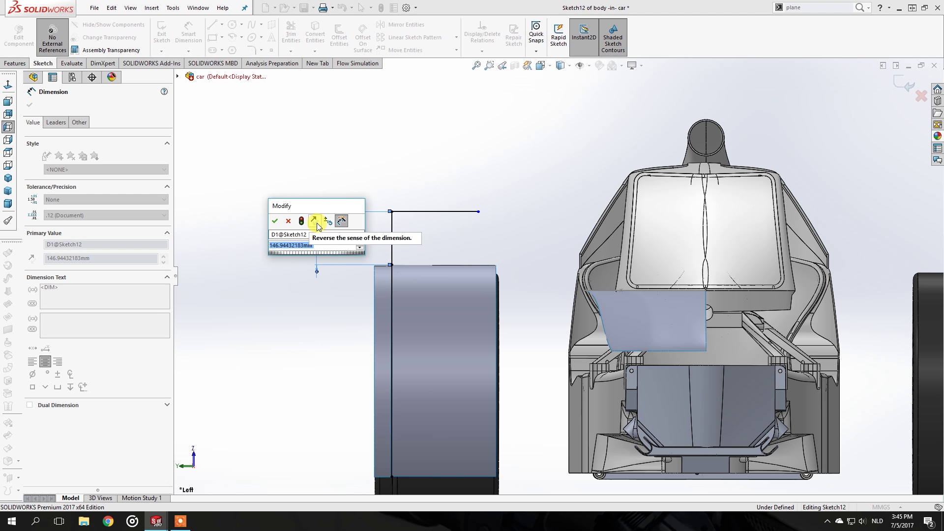
{"action": "type", "text": "100"}
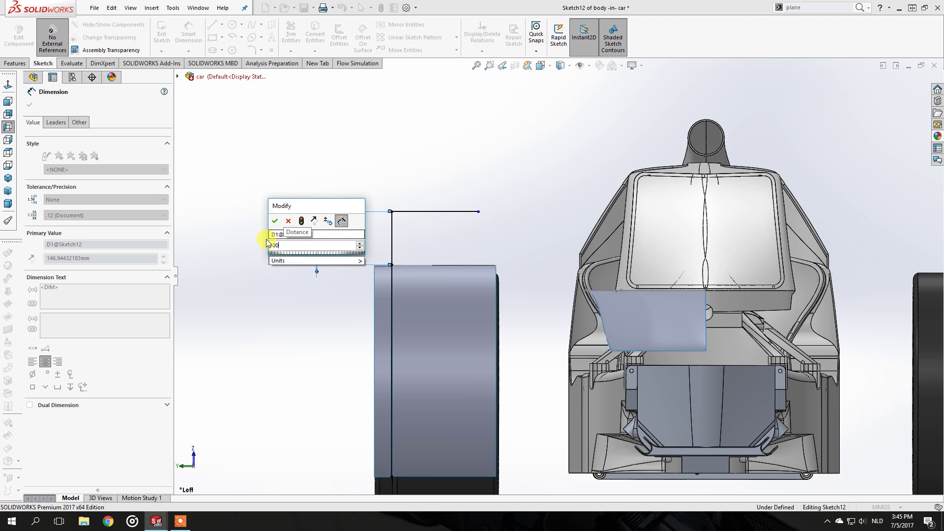
{"action": "key", "text": "Escape"}
{"action": "key", "text": "Return"}
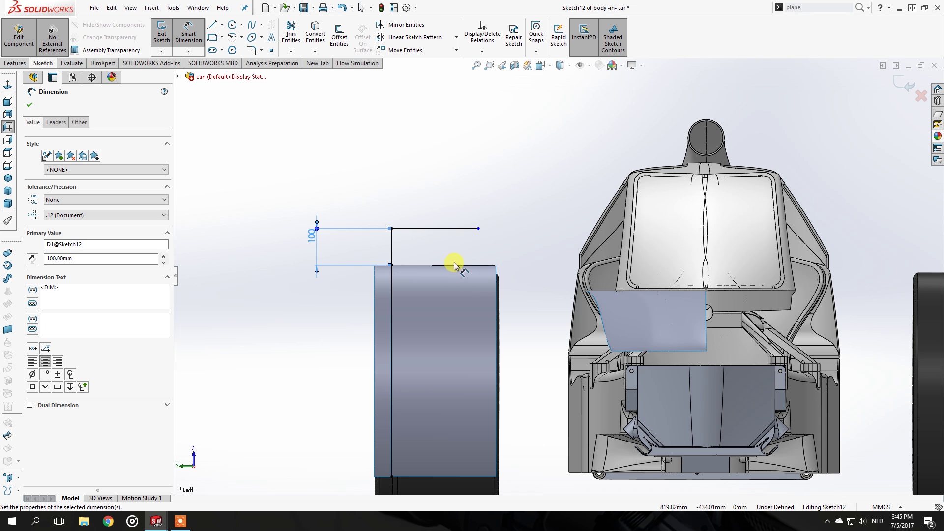
{"action": "key", "text": "Escape"}
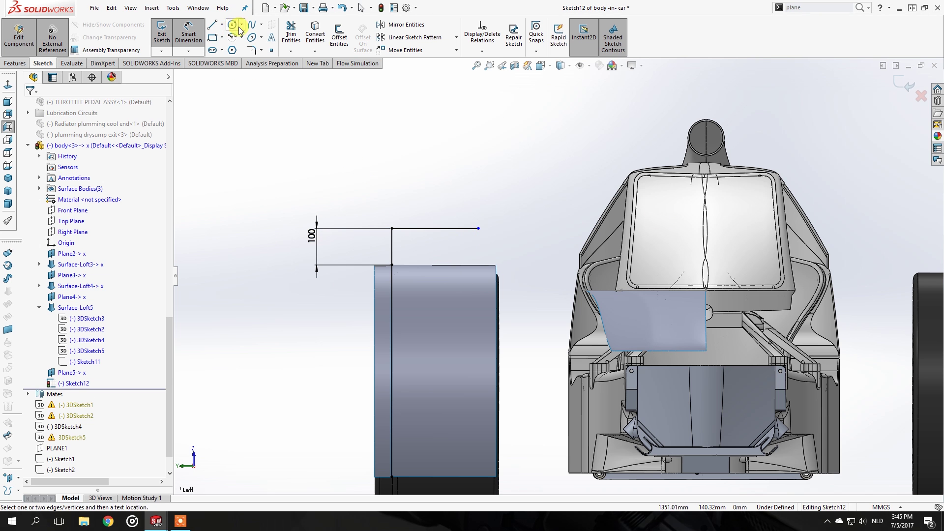
Sketch two spline segments, one from the wheel surface's top to just above the horizontal line, the other continuing inward past the wheel.
{"action": "left_click", "coordinate": [252, 24]}
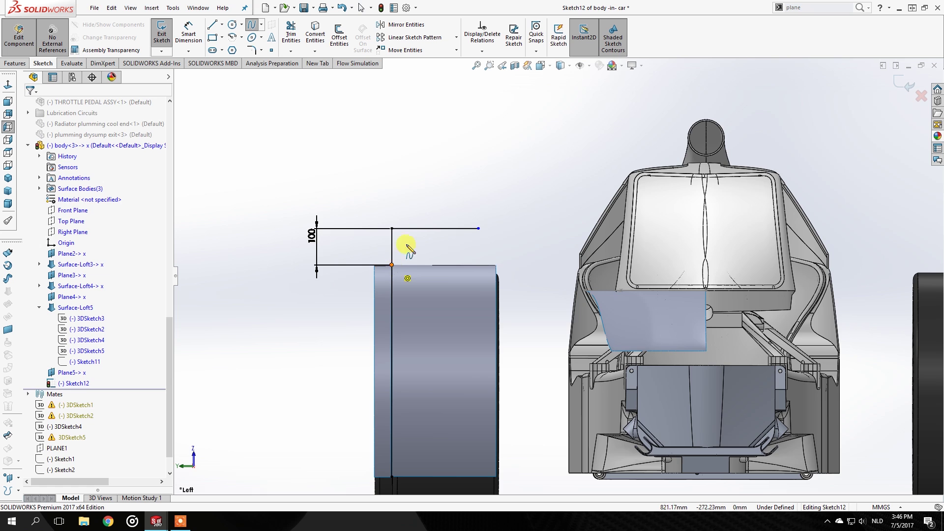
{"action": "left_click", "coordinate": [392, 264]}
{"action": "scroll", "coordinate": [392, 217], "scroll_direction": "down", "scroll_amount": 2}
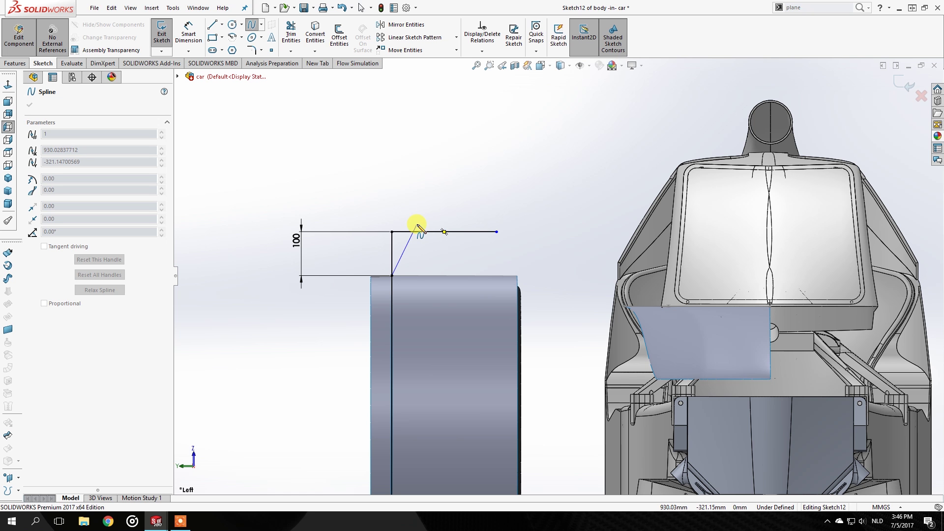
{"action": "left_click", "coordinate": [418, 224]}
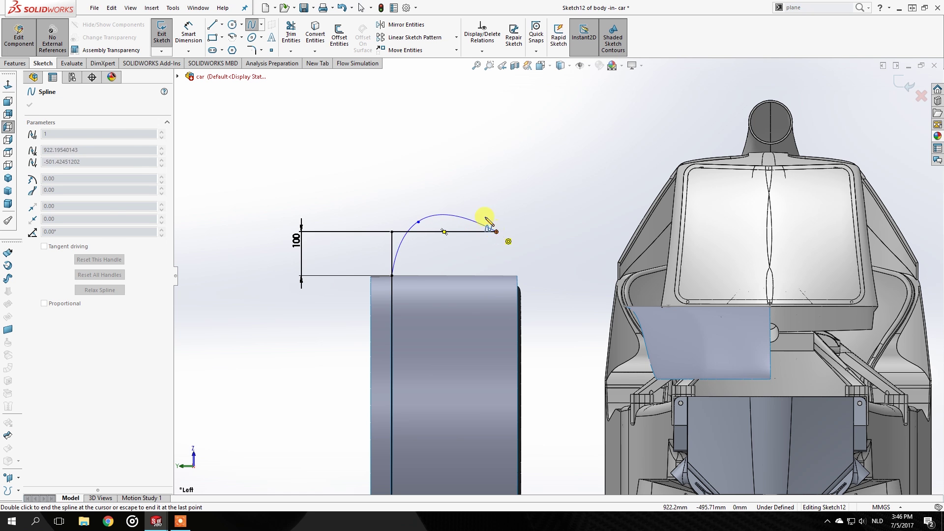
{"action": "key", "text": "Escape"}
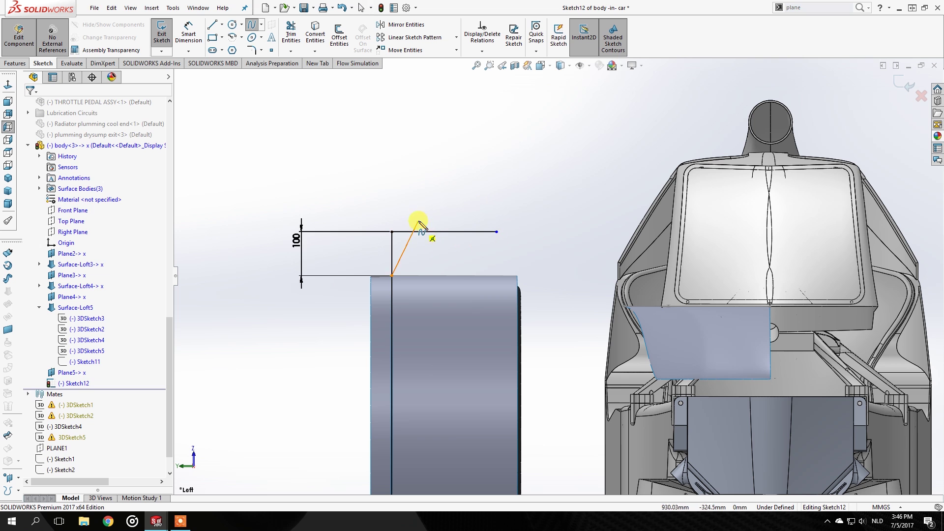
{"action": "left_click", "coordinate": [418, 223]}
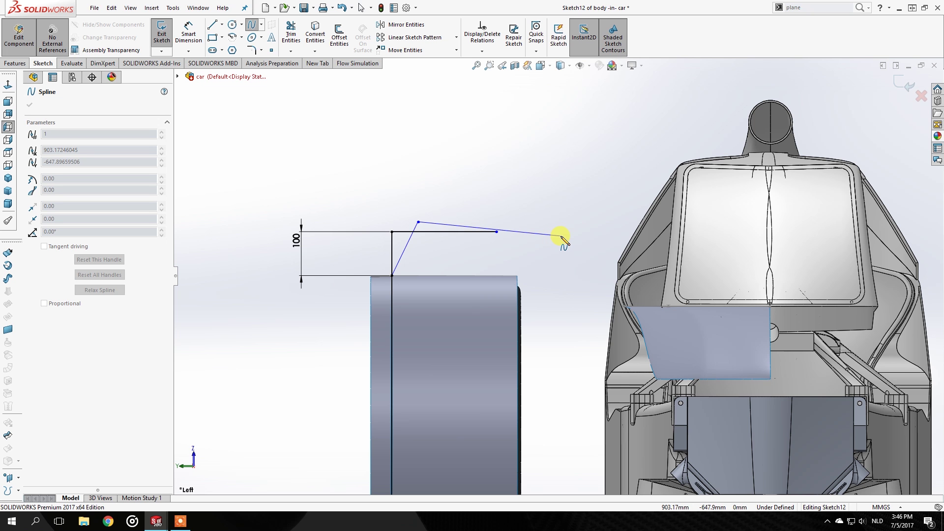
{"action": "left_click", "coordinate": [555, 236]}
{"action": "key", "text": "Escape"}
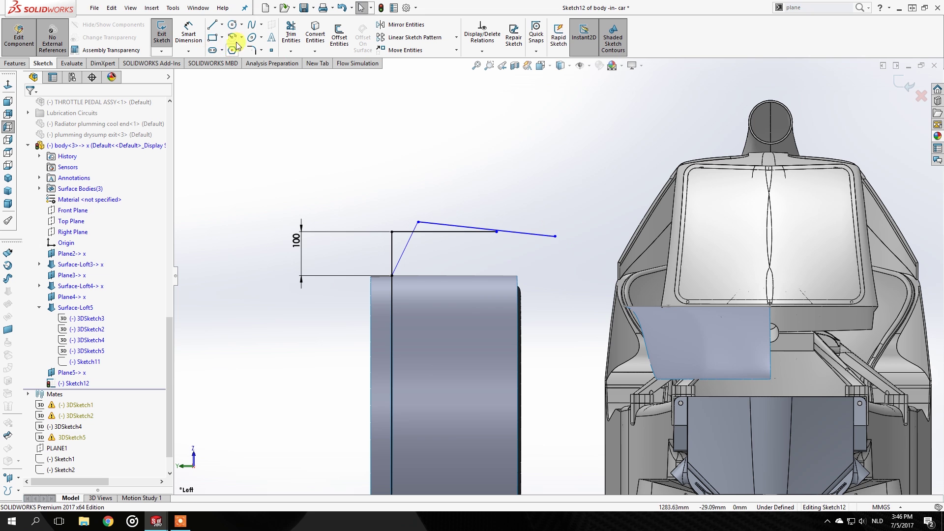
Try a third spline segment down from the inner spline end toward the front loft surface, and exit the plane sketch.
{"action": "left_click", "coordinate": [252, 25]}
{"action": "left_click", "coordinate": [555, 236]}
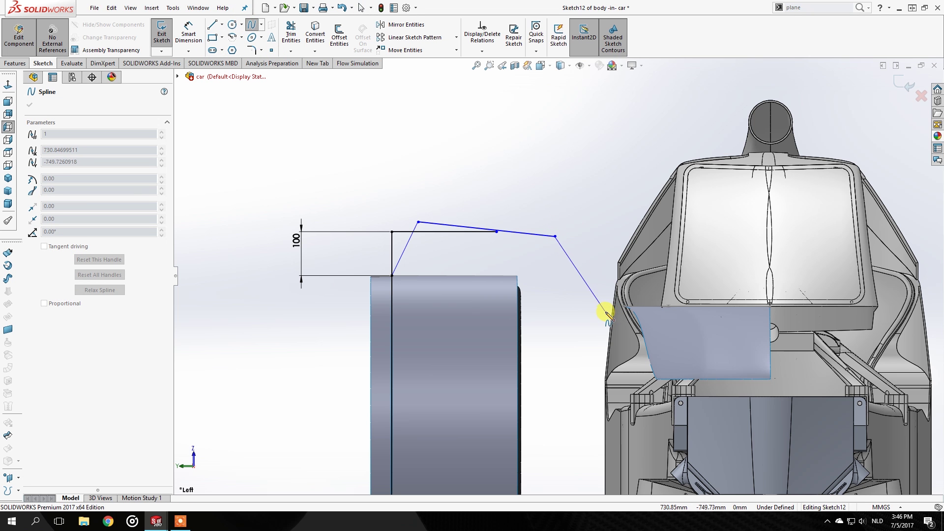
{"action": "left_click", "coordinate": [162, 36]}
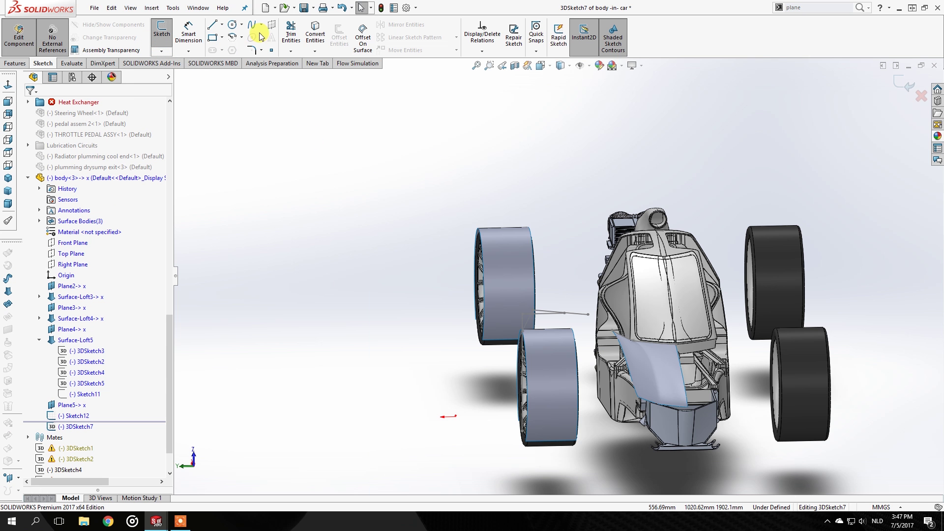
{"action": "left_click", "coordinate": [261, 24]}
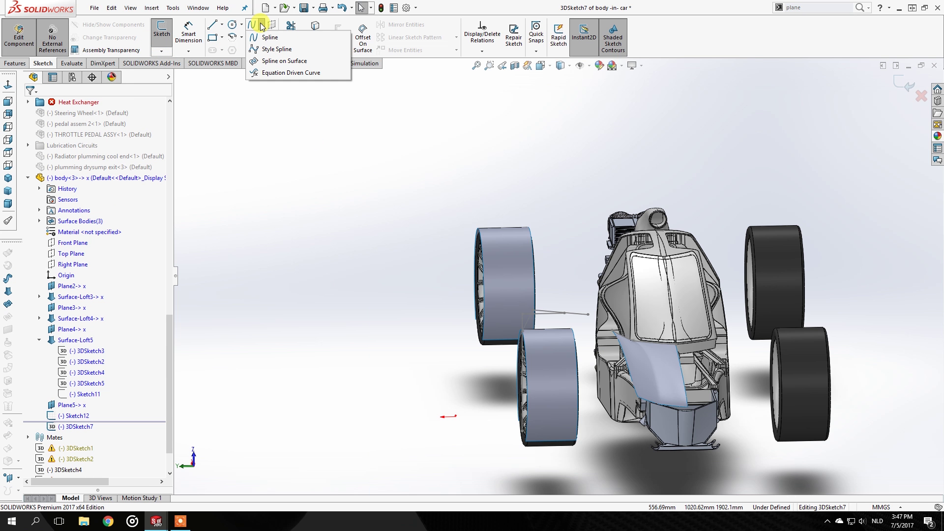
{"action": "left_click", "coordinate": [252, 100]}
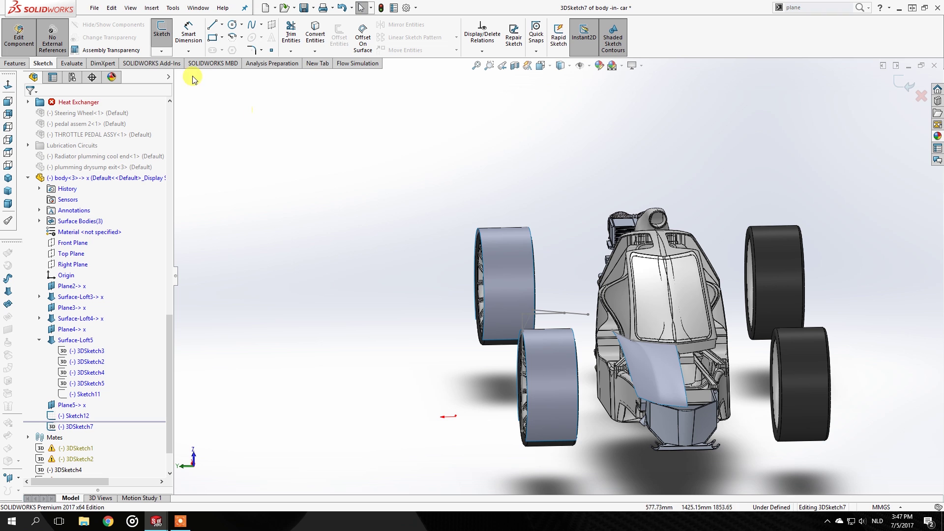
{"action": "left_click", "coordinate": [160, 34]}
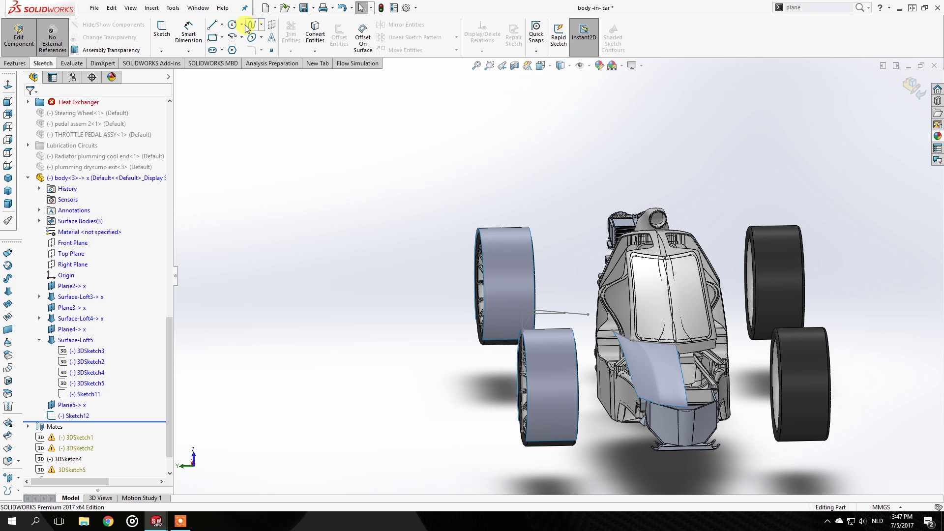
{"action": "left_click", "coordinate": [161, 51]}
{"action": "left_click", "coordinate": [173, 63]}
Draw a two-point spline on the front loft surface in a new 3D sketch, running along the surface's outer edge.
{"action": "left_click", "coordinate": [161, 52]}
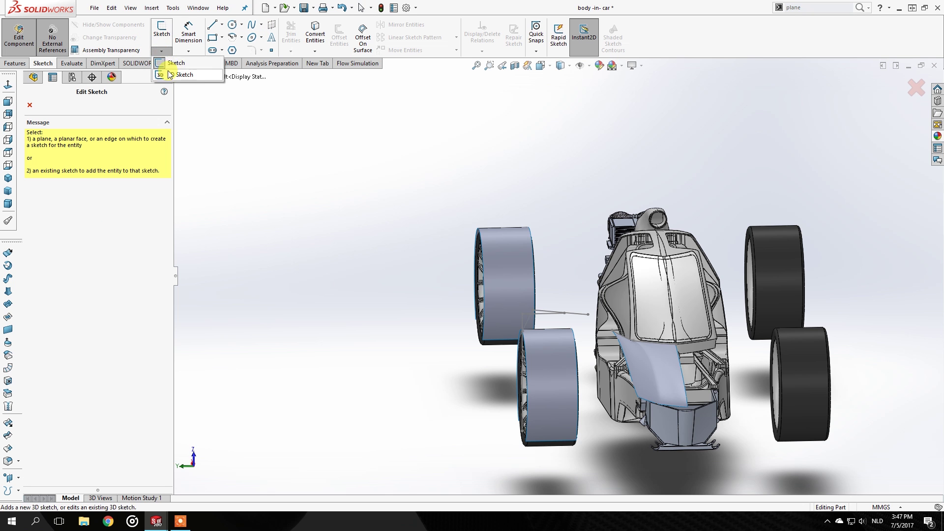
{"action": "left_click", "coordinate": [177, 74]}
{"action": "left_click", "coordinate": [261, 24]}
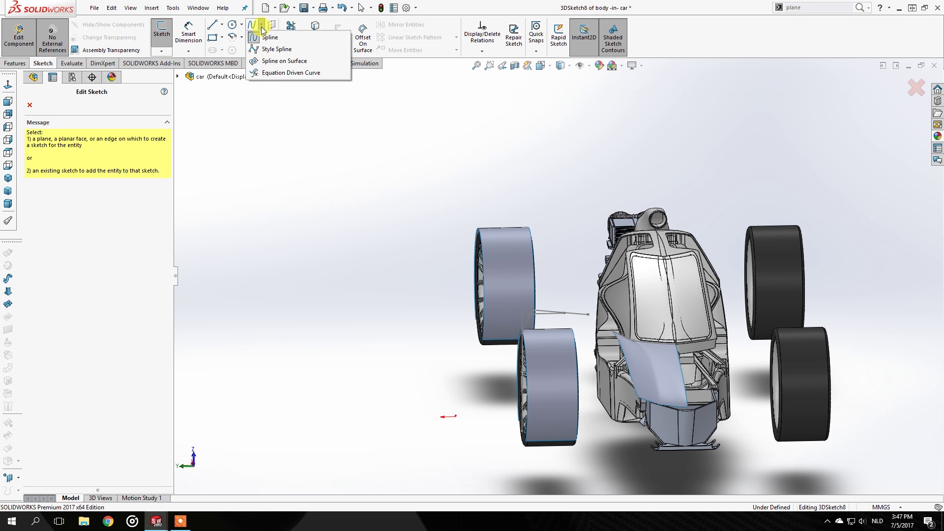
{"action": "left_click", "coordinate": [269, 61]}
{"action": "scroll", "coordinate": [636, 385], "scroll_direction": "down", "scroll_amount": 5}
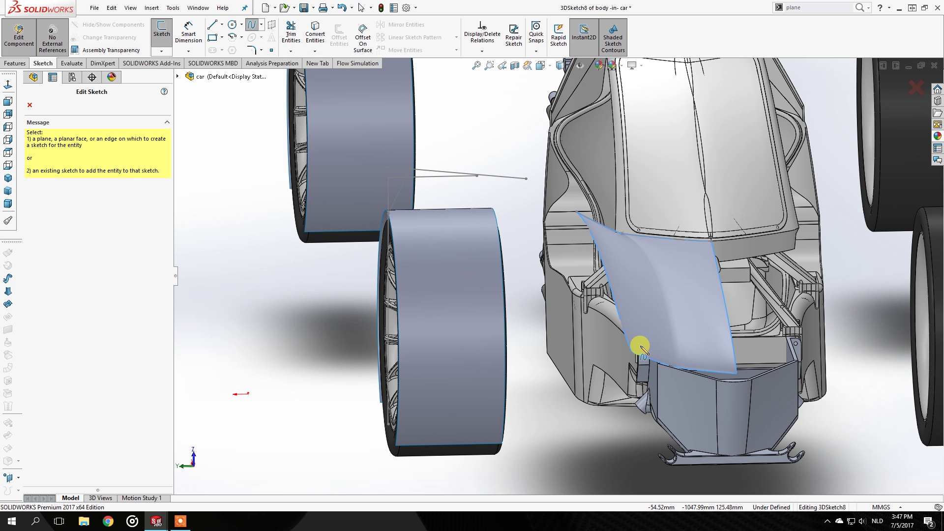
{"action": "left_click", "coordinate": [638, 345]}
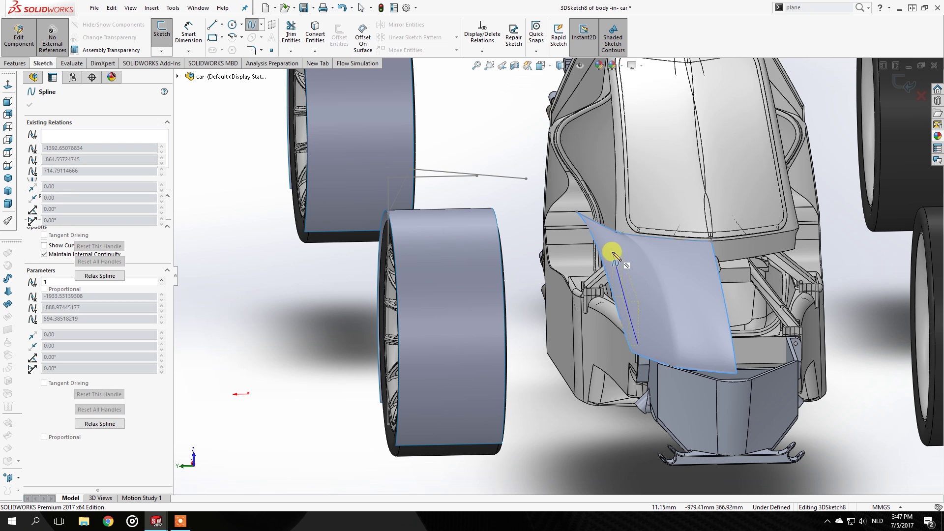
{"action": "left_click", "coordinate": [601, 242]}
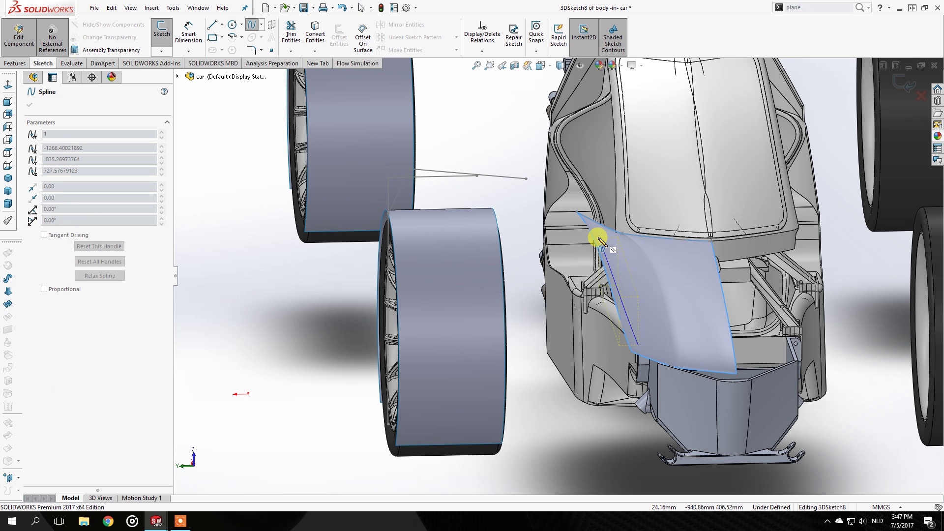
{"action": "double_click", "coordinate": [614, 261]}
{"action": "middle_click_drag", "start_coordinate": [630, 270], "coordinate": [624, 227]}
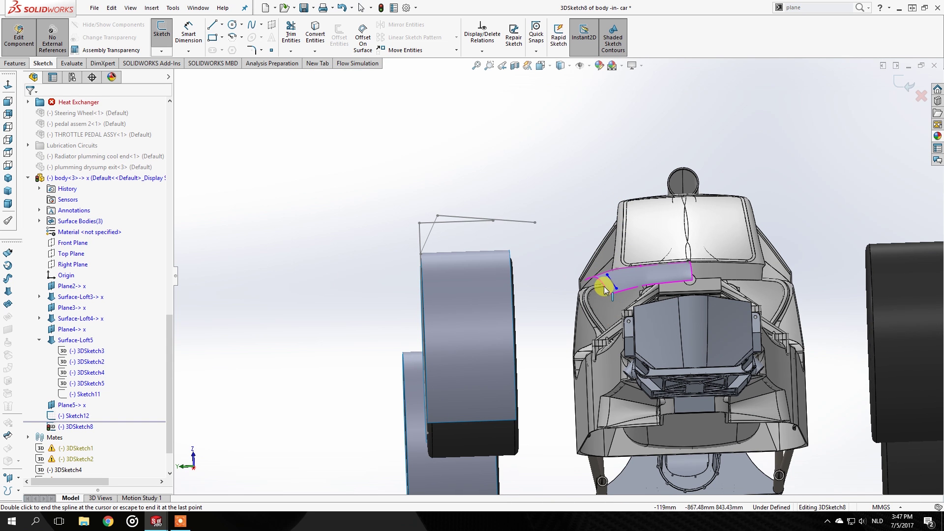
{"action": "middle_click_drag", "start_coordinate": [617, 285], "coordinate": [635, 303]}
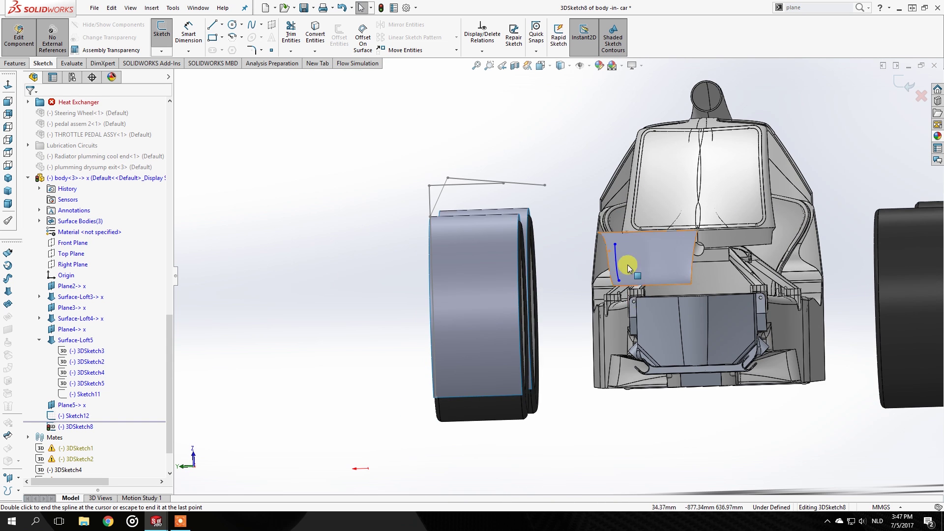
Move the surface spline's rear endpoint farther back and closer to the loft surface's outer edge.
{"action": "left_click", "coordinate": [8, 101]}
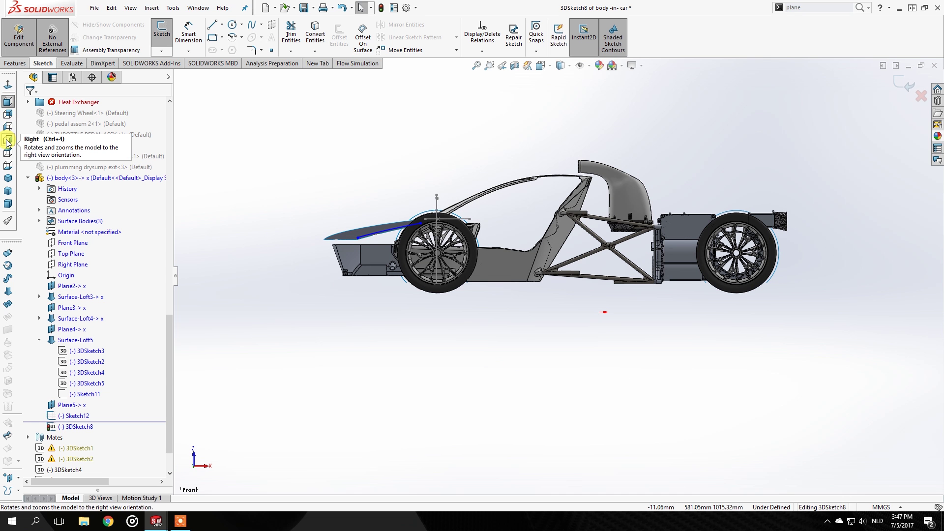
{"action": "left_click", "coordinate": [8, 142]}
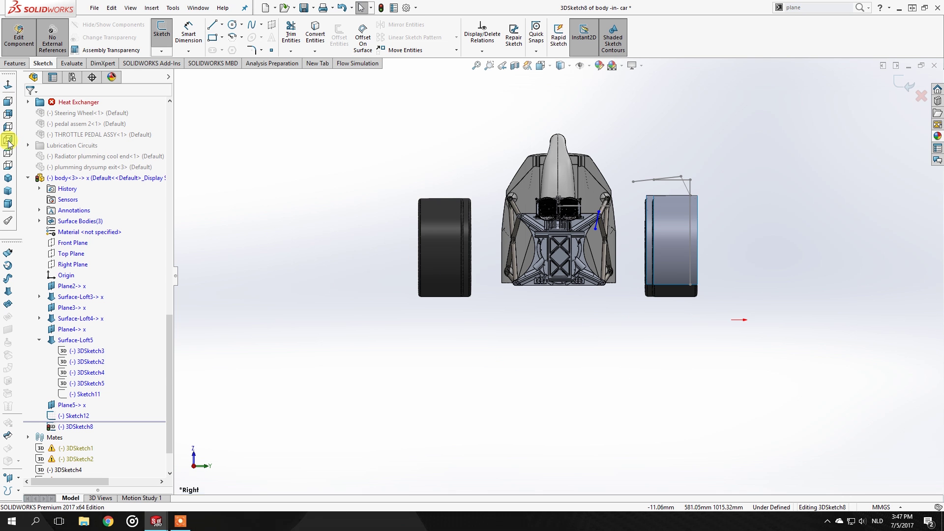
{"action": "left_click", "coordinate": [8, 153]}
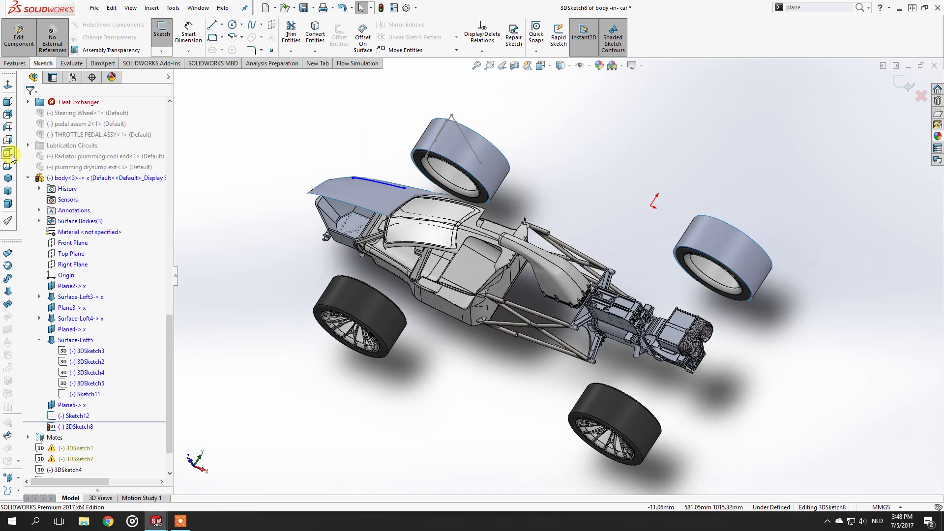
{"action": "scroll", "coordinate": [453, 264], "scroll_direction": "down", "scroll_amount": 5}
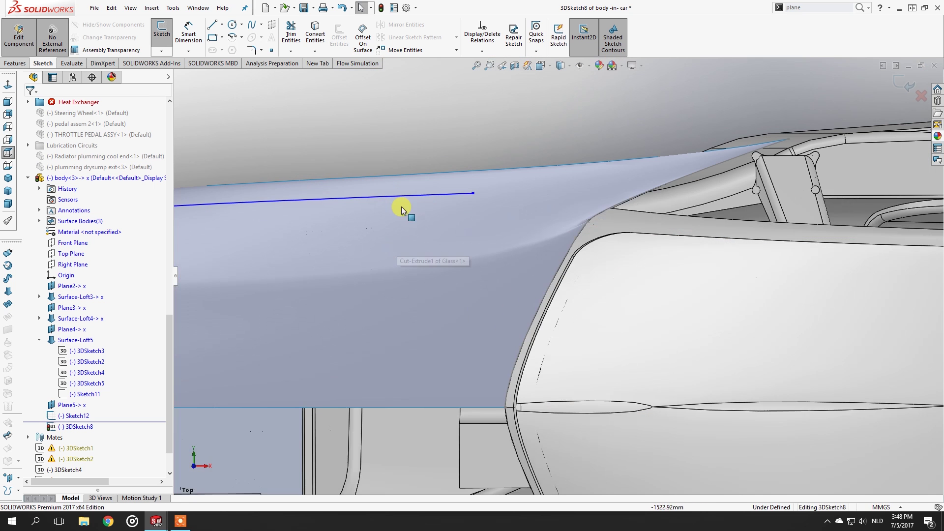
{"action": "left_click", "coordinate": [473, 194]}
{"action": "left_click_drag", "start_coordinate": [474, 195], "coordinate": [508, 181]}
{"action": "scroll", "coordinate": [448, 194], "scroll_direction": "up", "scroll_amount": 4}
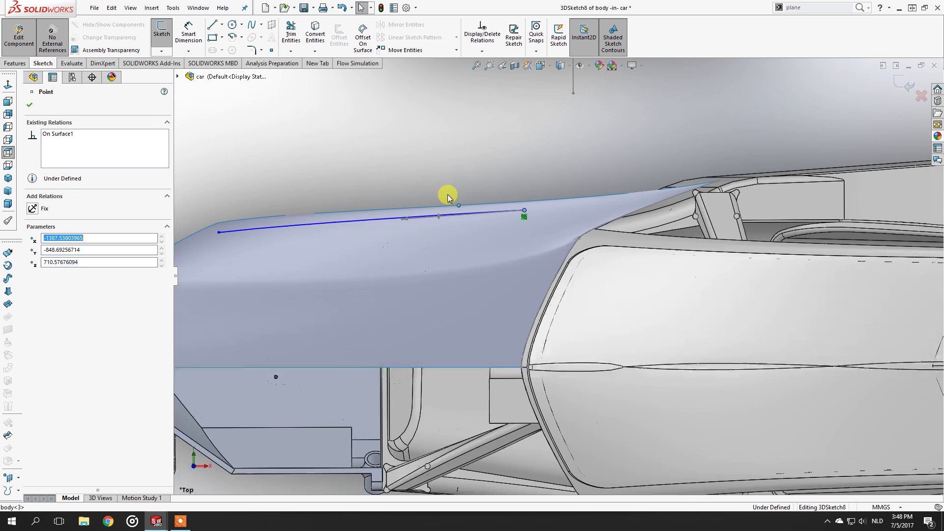
Reposition the surface spline's front endpoint and adjust both end tangency handles to bow the curve along the loft's outer edge.
{"action": "scroll", "coordinate": [358, 265], "scroll_direction": "down", "scroll_amount": 3}
{"action": "mouse_move", "coordinate": [401, 243]}
{"action": "left_mouse_down"}
{"action": "mouse_move", "coordinate": [370, 262]}
{"action": "mouse_move", "coordinate": [391, 265]}
{"action": "left_mouse_up"}
{"action": "left_click_drag", "start_coordinate": [496, 248], "coordinate": [413, 217]}
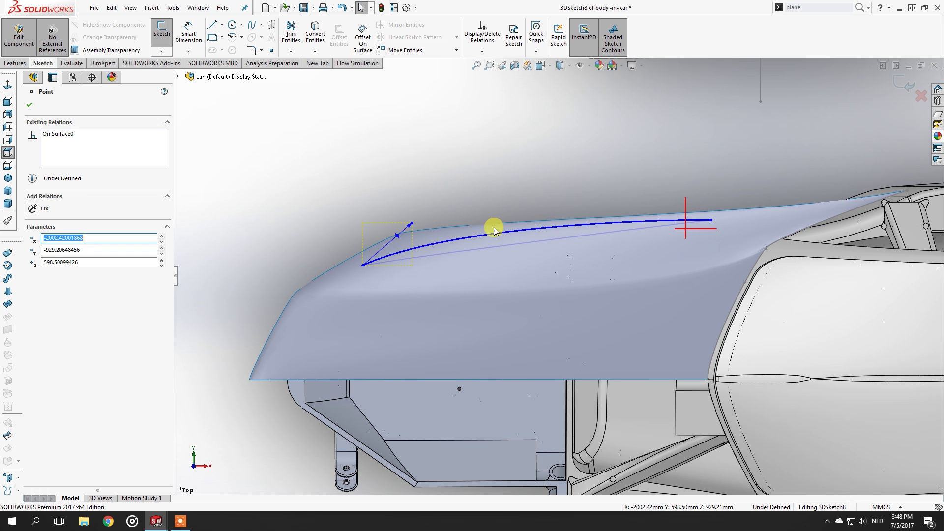
{"action": "left_click", "coordinate": [587, 224]}
{"action": "left_click_drag", "start_coordinate": [562, 214], "coordinate": [640, 223]}
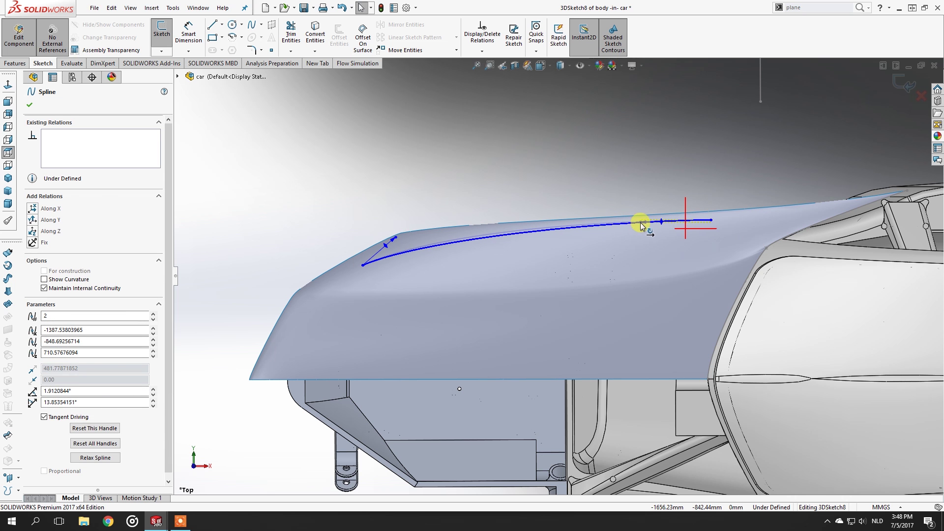
{"action": "left_click", "coordinate": [539, 167]}
Reopen the wheel-arch profile Sketch12 and bend its outer spline segment outward using the end tangency handles.
{"action": "left_click", "coordinate": [162, 51]}
{"action": "left_click", "coordinate": [170, 63]}
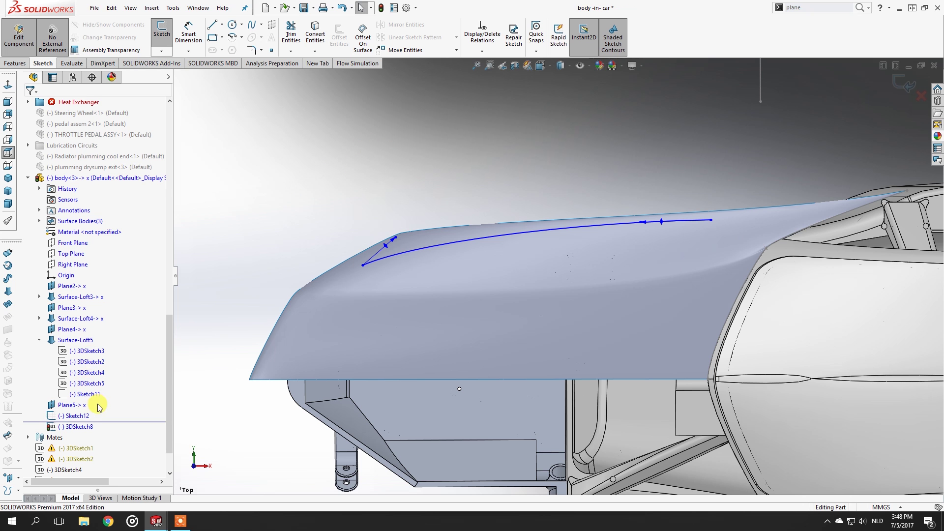
{"action": "left_click", "coordinate": [73, 416]}
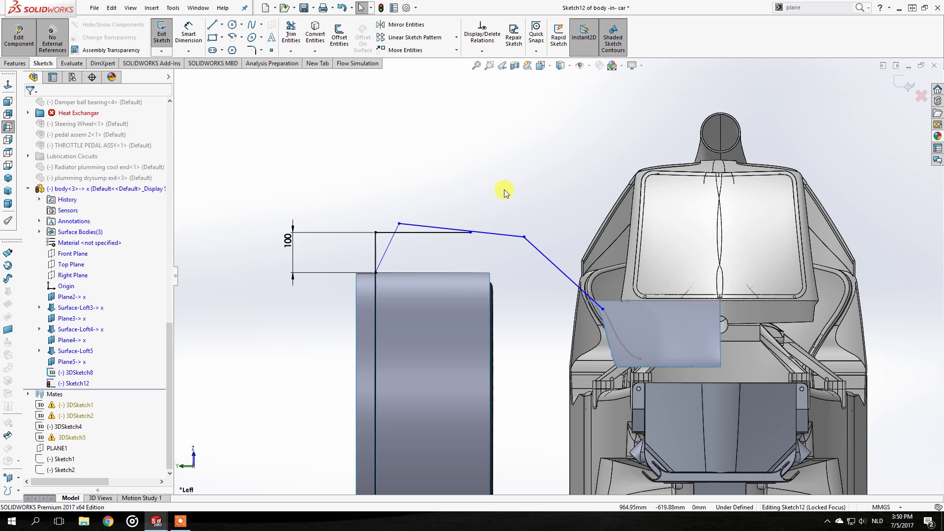
{"action": "scroll", "coordinate": [394, 209], "scroll_direction": "down", "scroll_amount": 2}
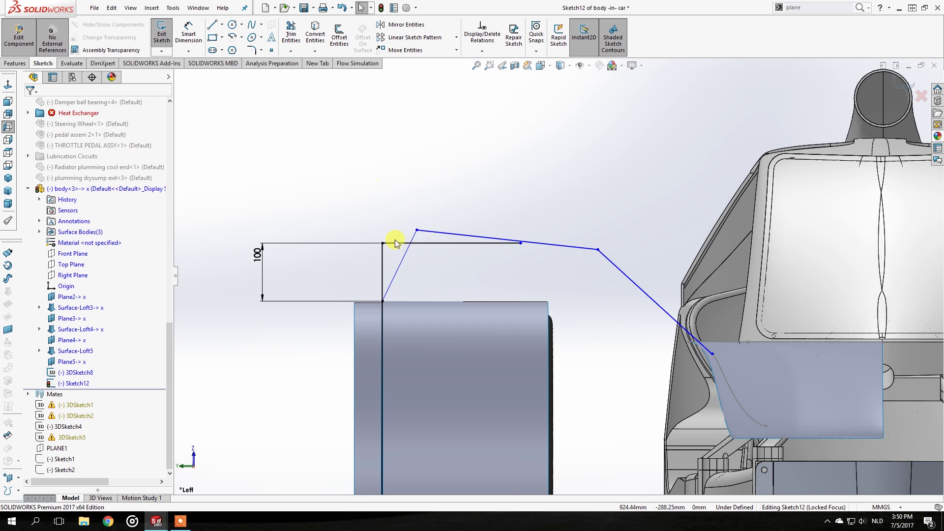
{"action": "scroll", "coordinate": [406, 258], "scroll_direction": "down", "scroll_amount": 2}
{"action": "left_click", "coordinate": [416, 271]}
{"action": "left_click_drag", "start_coordinate": [414, 270], "coordinate": [402, 270]}
{"action": "left_click_drag", "start_coordinate": [424, 237], "coordinate": [427, 226]}
Arch the profile's top spline over the wheel and curve the descending inner spline with their tangency handles.
{"action": "left_click", "coordinate": [526, 217]}
{"action": "left_click_drag", "start_coordinate": [531, 218], "coordinate": [482, 201]}
{"action": "left_click_drag", "start_coordinate": [619, 228], "coordinate": [640, 212]}
{"action": "left_click", "coordinate": [771, 298]}
{"action": "left_click_drag", "start_coordinate": [762, 287], "coordinate": [736, 312]}
{"action": "scroll", "coordinate": [590, 276], "scroll_direction": "up", "scroll_amount": 2}
{"action": "key", "text": "Escape"}
{"action": "scroll", "coordinate": [523, 256], "scroll_direction": "up", "scroll_amount": 2}
{"action": "scroll", "coordinate": [679, 315], "scroll_direction": "down", "scroll_amount": 3}
Split the descending inner spline partway down and reshape both pieces into a steep drop flaring toward the front loft surface.
{"action": "right_click", "coordinate": [612, 297]}
{"action": "left_click", "coordinate": [643, 403]}
{"action": "left_click", "coordinate": [610, 297]}
{"action": "key", "text": "Escape"}
{"action": "scroll", "coordinate": [608, 282], "scroll_direction": "down", "scroll_amount": 2}
{"action": "left_click_drag", "start_coordinate": [589, 276], "coordinate": [603, 290]}
{"action": "left_click_drag", "start_coordinate": [632, 331], "coordinate": [628, 322]}
{"action": "key", "text": "Escape"}
{"action": "scroll", "coordinate": [558, 277], "scroll_direction": "up", "scroll_amount": 5}
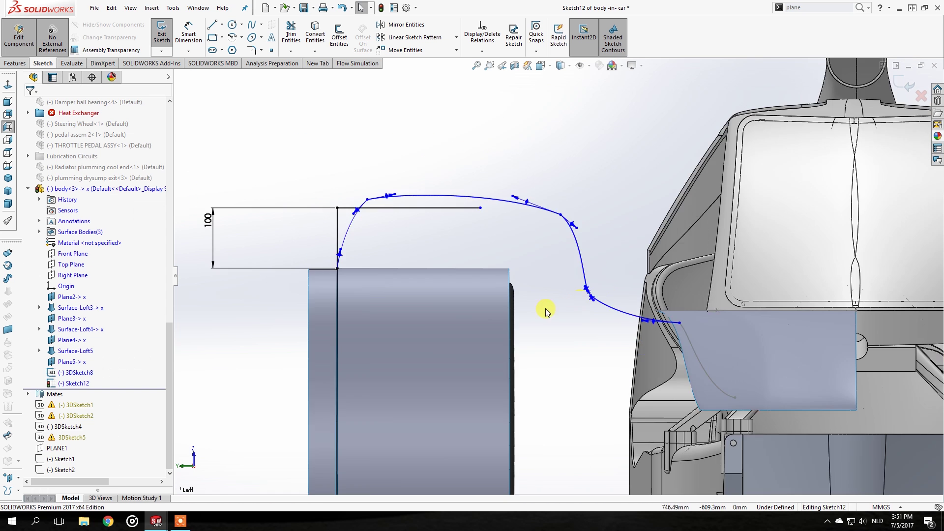
Exit the arch profile sketch, reopen the 3D sketch on the loft surface and reshape its spline.
{"action": "left_click", "coordinate": [162, 35]}
{"action": "left_click", "coordinate": [541, 228]}
{"action": "left_click", "coordinate": [554, 197]}
{"action": "left_click_drag", "start_coordinate": [560, 233], "coordinate": [561, 251]}
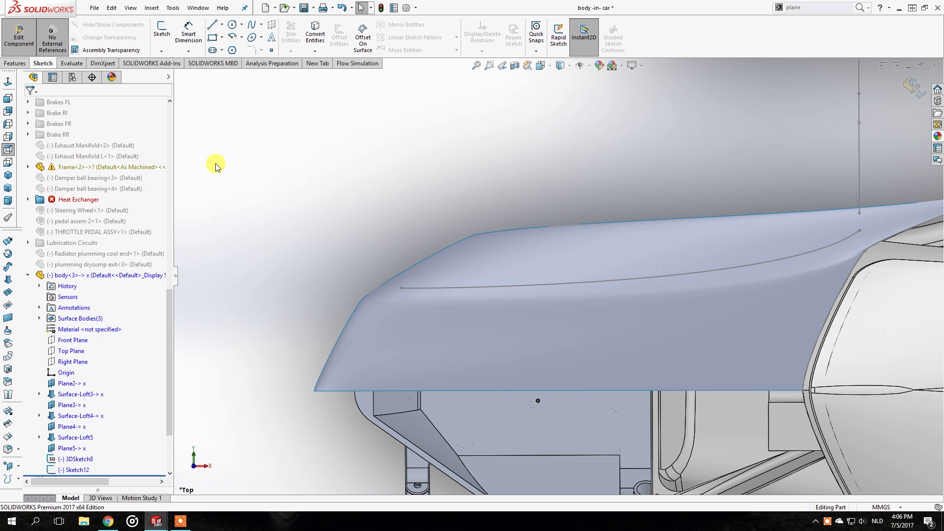
Draw a 3D-sketch spline from the surface spline's front endpoint to the outer edge of the front wheel surface.
{"action": "left_click", "coordinate": [253, 27]}
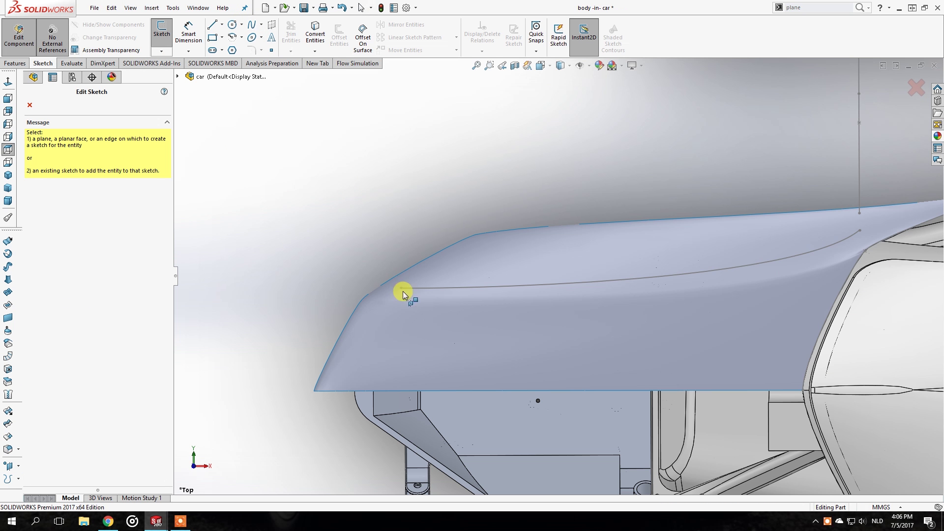
{"action": "left_click", "coordinate": [158, 51]}
{"action": "left_click", "coordinate": [169, 76]}
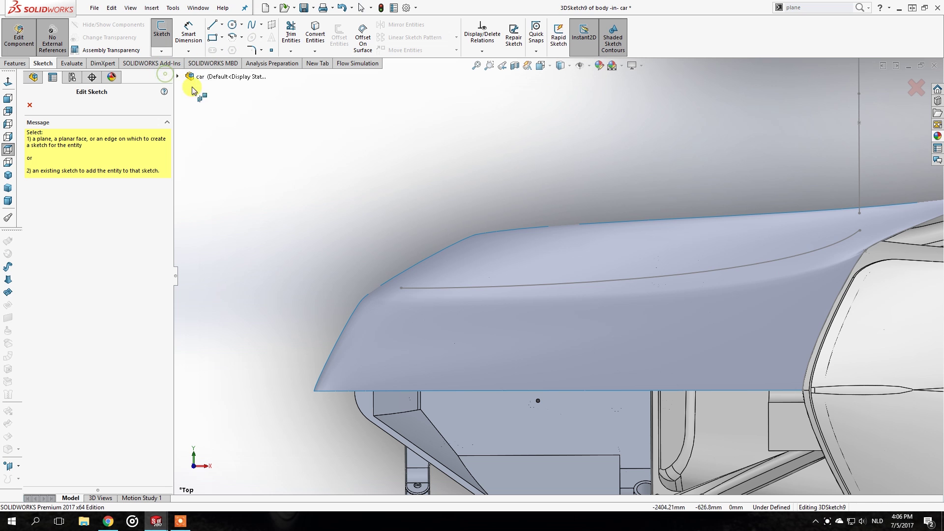
{"action": "left_click", "coordinate": [254, 27]}
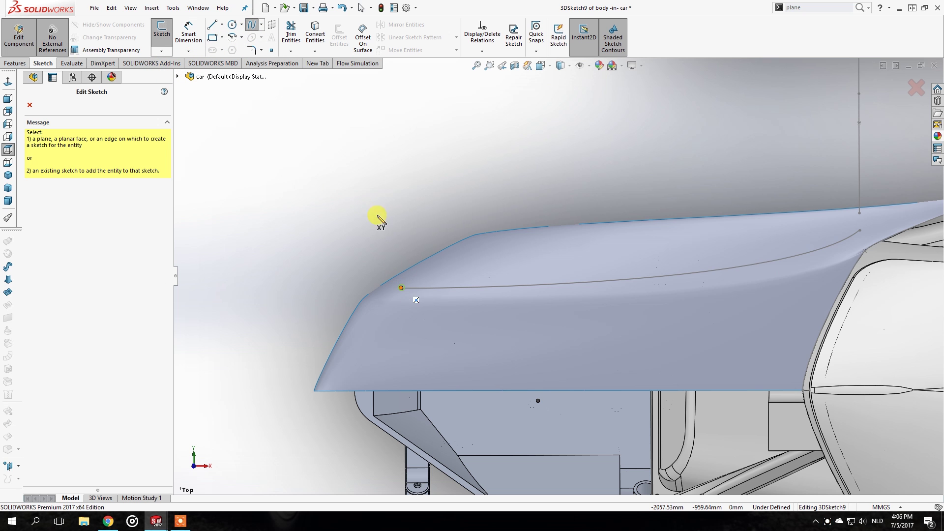
{"action": "left_click", "coordinate": [402, 287]}
{"action": "key", "text": "z"}
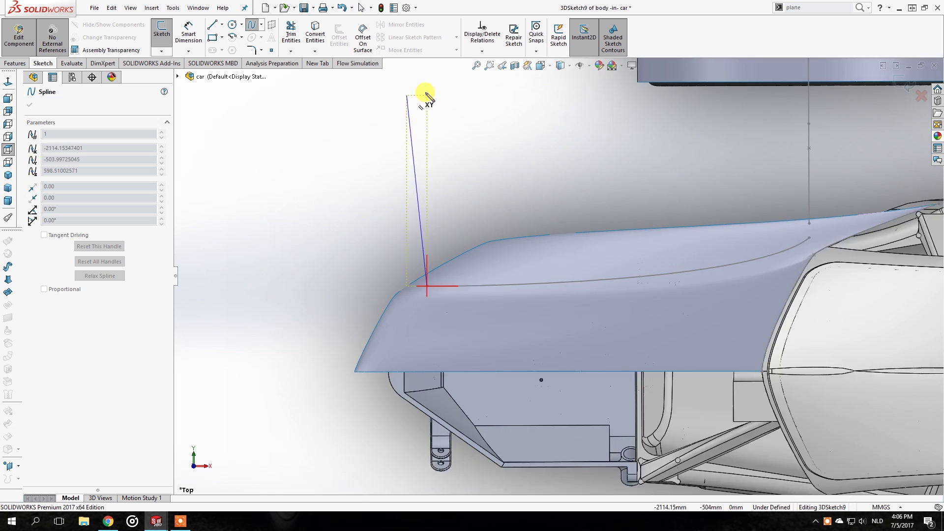
{"action": "key", "text": "z"}
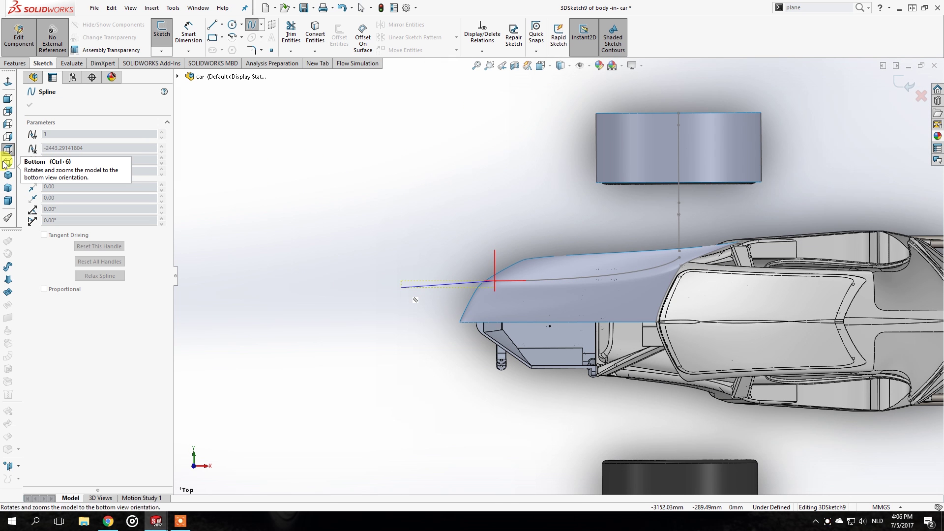
{"action": "middle_click_drag", "start_coordinate": [596, 114], "coordinate": [569, 126]}
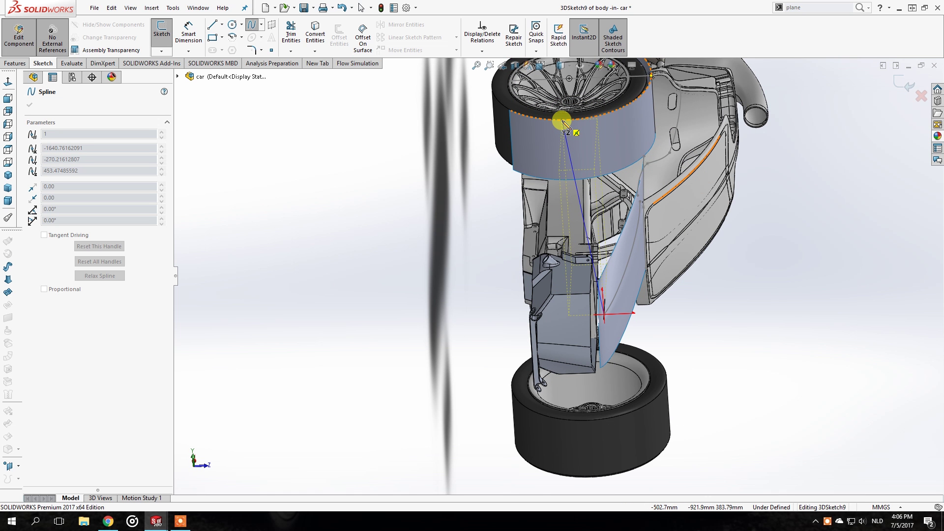
{"action": "left_click", "coordinate": [563, 122]}
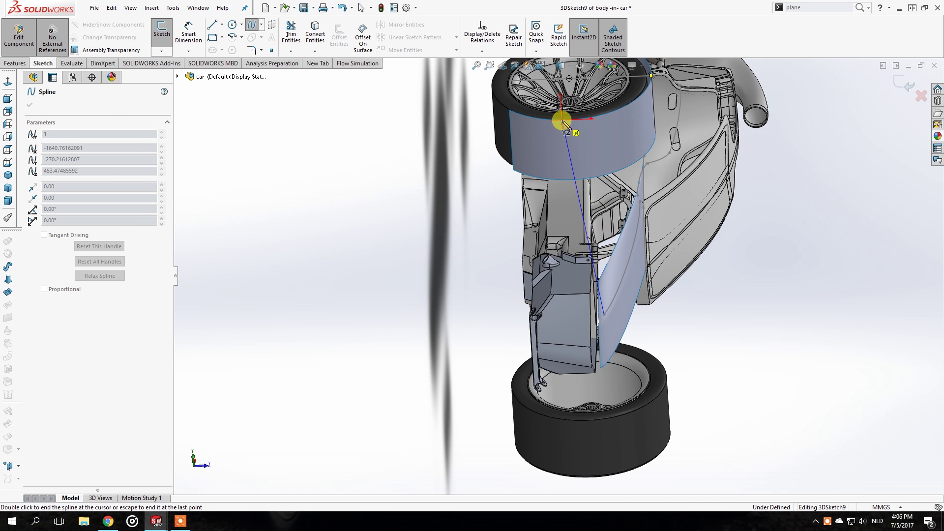
{"action": "key", "text": "Escape"}
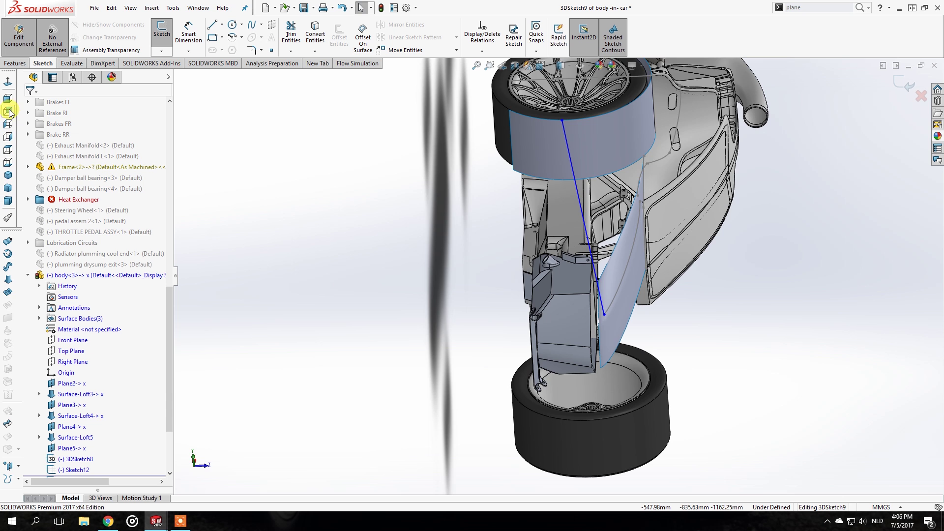
Raise the new spline's wheel end along the wheel surface's outer edge to about the loft surface's height.
{"action": "left_click", "coordinate": [8, 112]}
{"action": "left_click", "coordinate": [8, 99]}
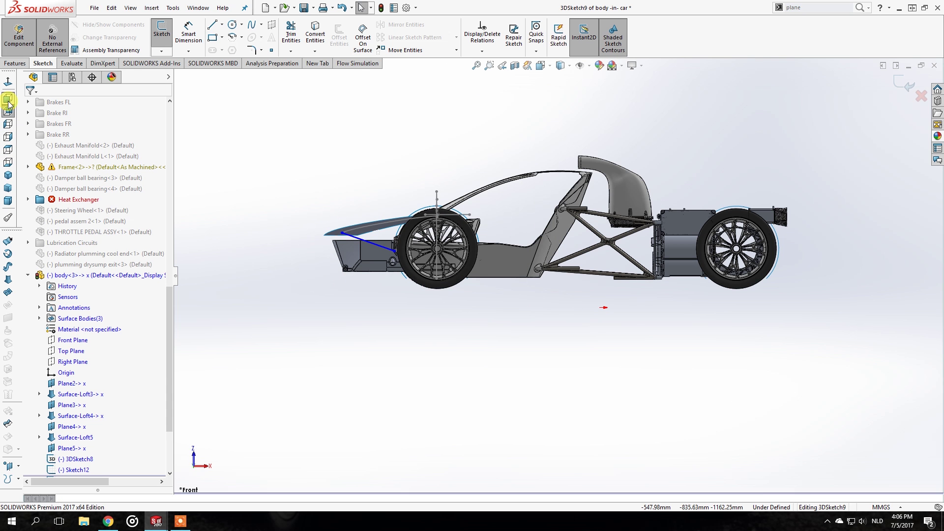
{"action": "left_click", "coordinate": [8, 124]}
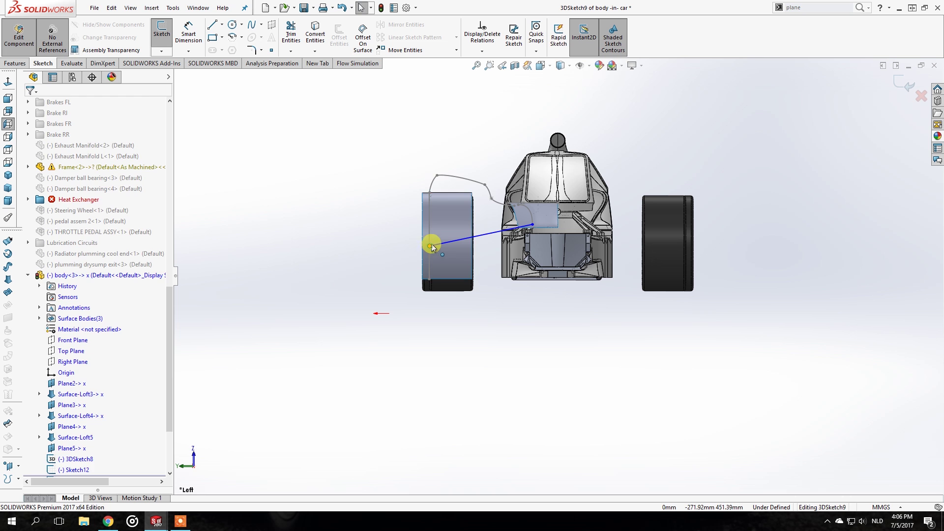
{"action": "left_click_drag", "start_coordinate": [432, 247], "coordinate": [429, 228]}
{"action": "scroll", "coordinate": [489, 228], "scroll_direction": "down", "scroll_amount": 2}
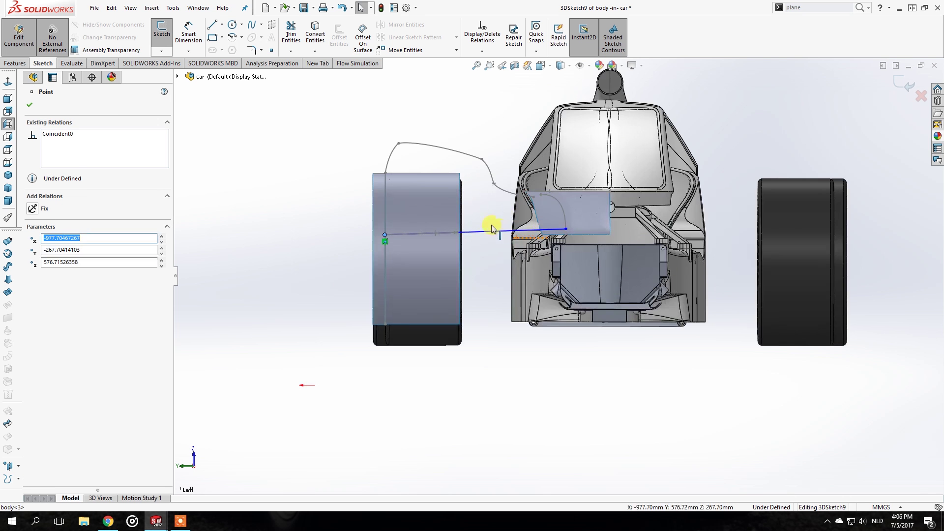
Slide the new spline's wheel end to the front part of the wheel surface's outer edge.
{"action": "left_click", "coordinate": [8, 150]}
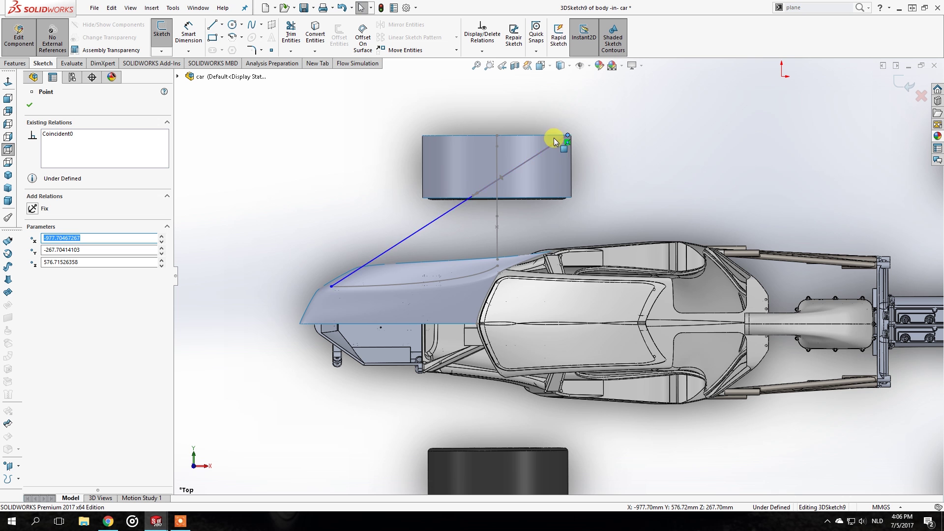
{"action": "mouse_move", "coordinate": [568, 134]}
{"action": "left_mouse_down"}
{"action": "mouse_move", "coordinate": [585, 148]}
{"action": "mouse_move", "coordinate": [429, 134]}
{"action": "left_mouse_up"}
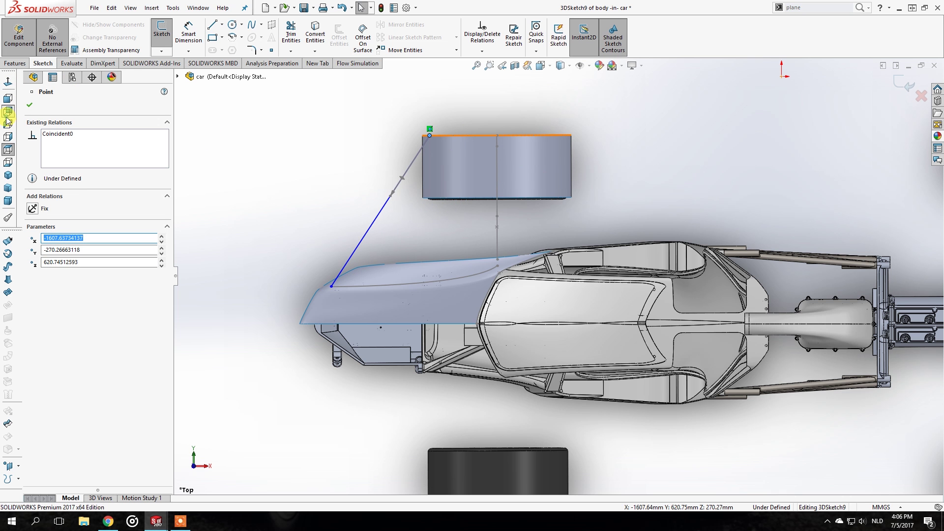
{"action": "left_click", "coordinate": [7, 114]}
{"action": "scroll", "coordinate": [633, 176], "scroll_direction": "down", "scroll_amount": 2}
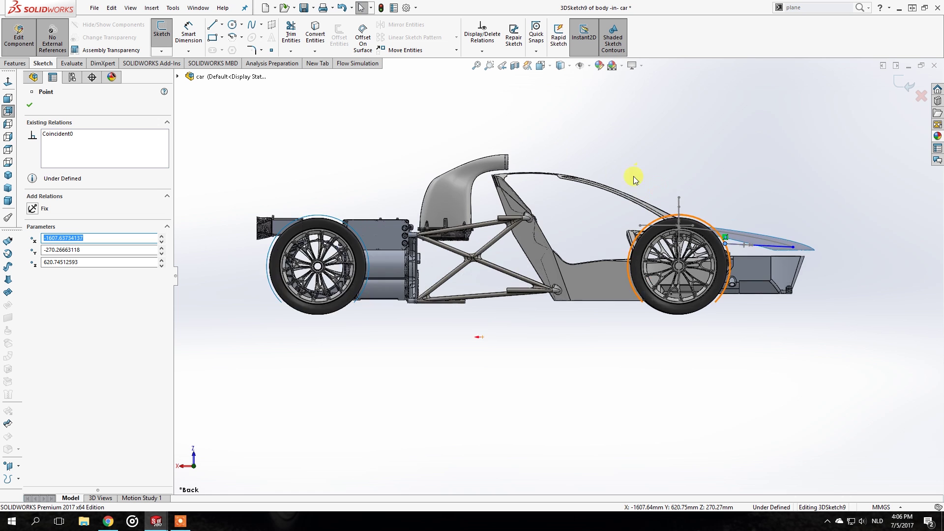
{"action": "left_click", "coordinate": [8, 123]}
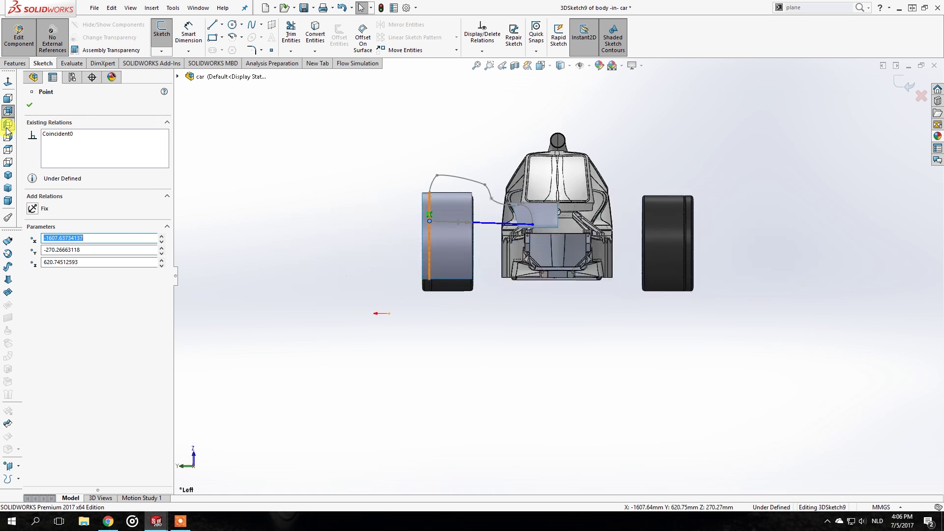
{"action": "scroll", "coordinate": [448, 168], "scroll_direction": "down", "scroll_amount": 4}
{"action": "left_click", "coordinate": [534, 282]}
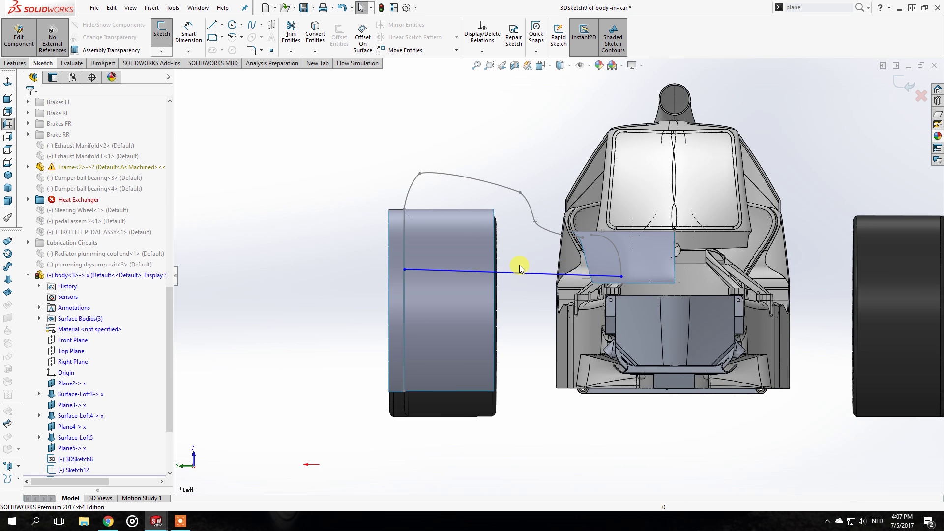
Adjust the end tangents of the loft-to-wheel spline in plan view so it bows outward ahead of the wheel.
{"action": "left_click", "coordinate": [8, 156]}
{"action": "scroll", "coordinate": [390, 239], "scroll_direction": "down", "scroll_amount": 3}
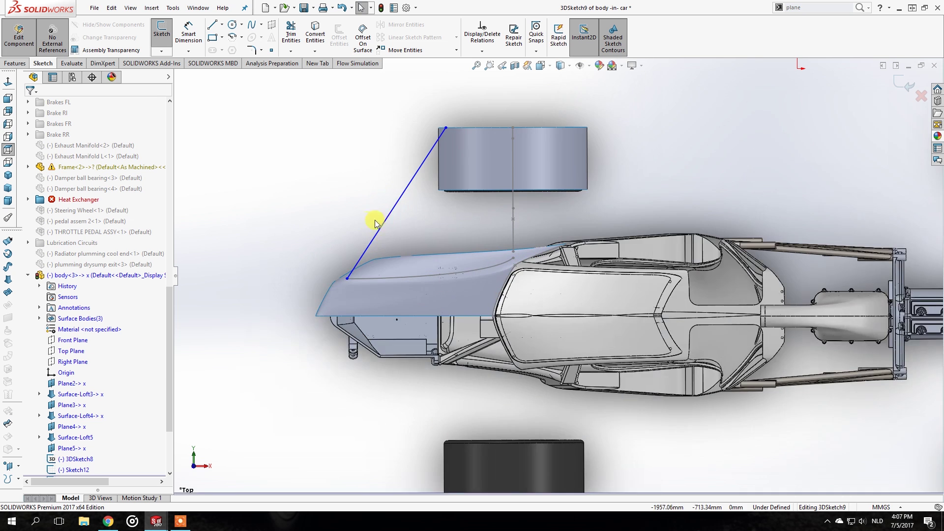
{"action": "left_click", "coordinate": [395, 219]}
{"action": "scroll", "coordinate": [391, 236], "scroll_direction": "down", "scroll_amount": 2}
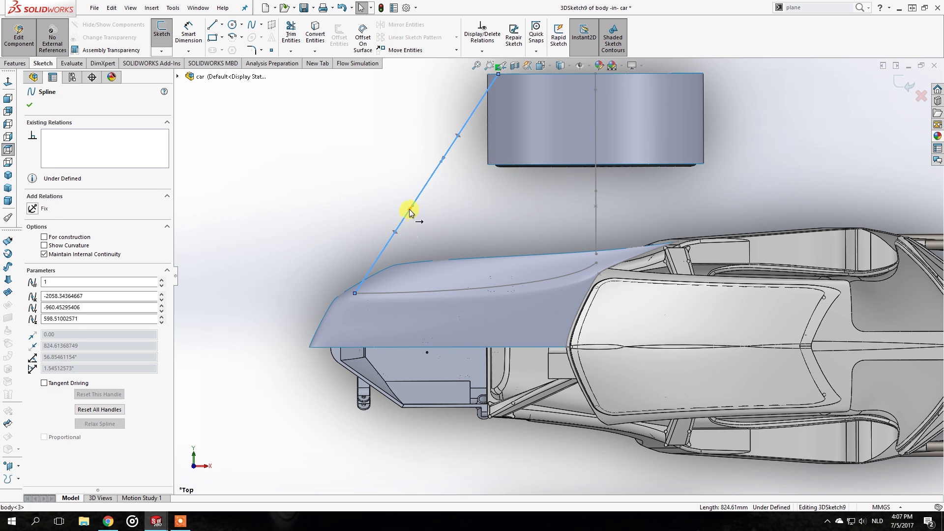
{"action": "left_click_drag", "start_coordinate": [390, 205], "coordinate": [368, 232]}
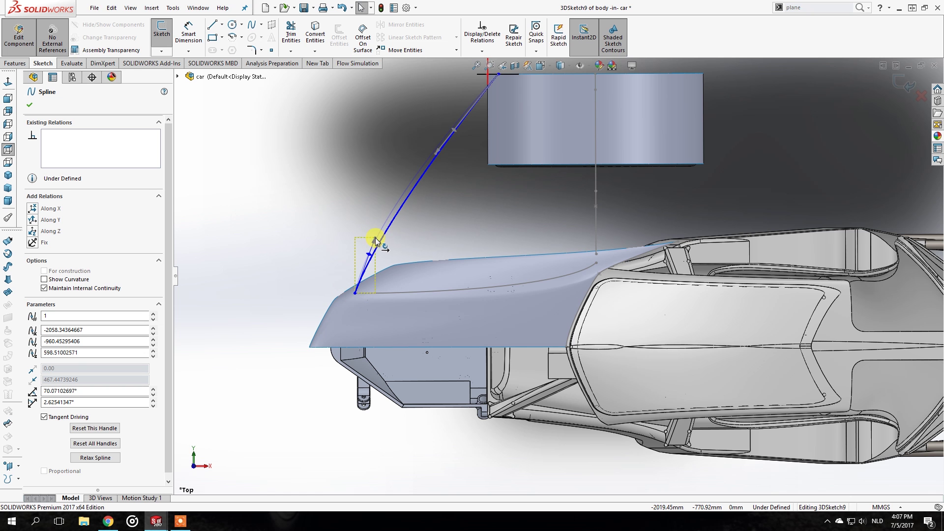
{"action": "left_click_drag", "start_coordinate": [440, 150], "coordinate": [448, 97]}
{"action": "left_click", "coordinate": [364, 199]}
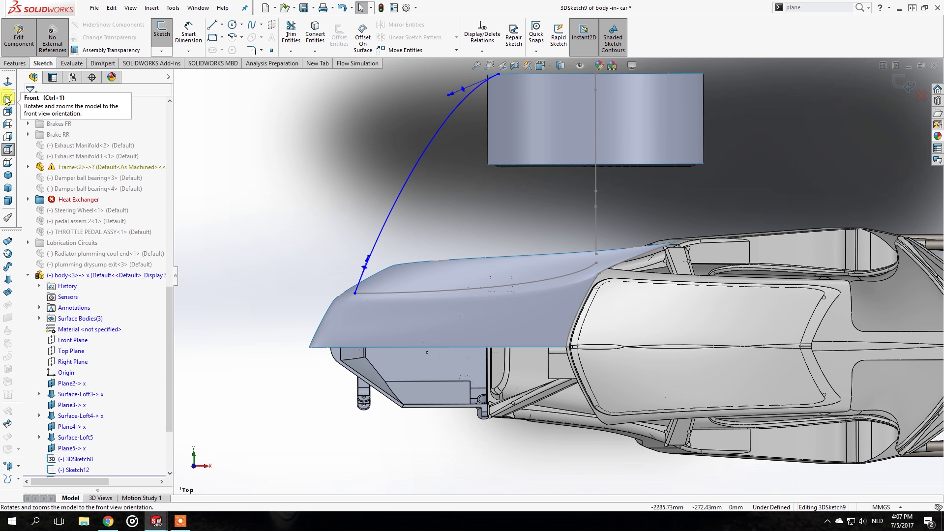
Draw two joined splines branching off the loft-to-wheel spline, turning just inside the wheel and ending on the wheel surface's outer edge.
{"action": "left_click", "coordinate": [8, 113]}
{"action": "left_click", "coordinate": [8, 123]}
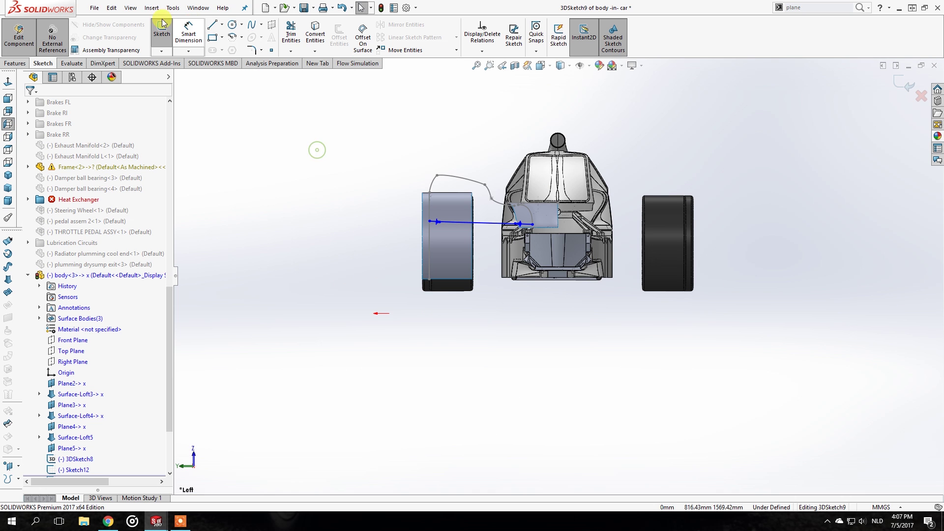
{"action": "left_click", "coordinate": [252, 24]}
{"action": "scroll", "coordinate": [438, 216], "scroll_direction": "down", "scroll_amount": 2}
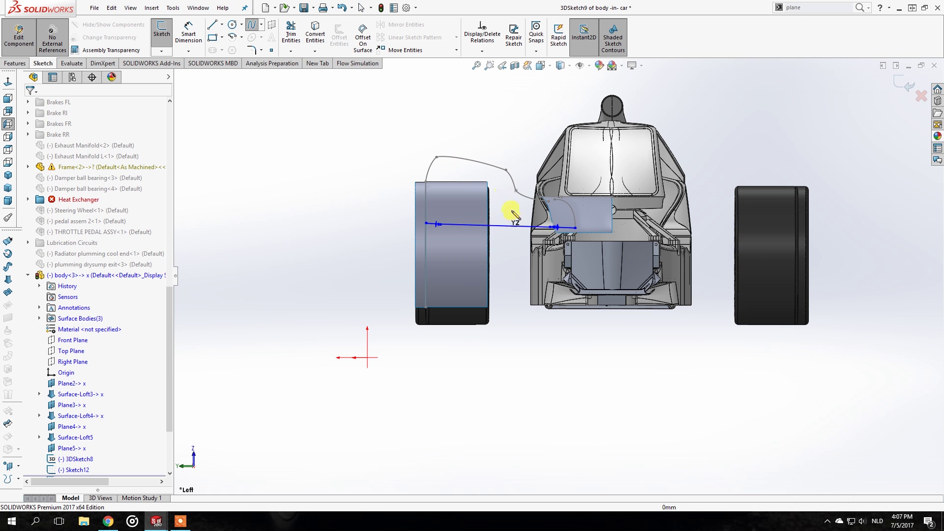
{"action": "left_click", "coordinate": [482, 185]}
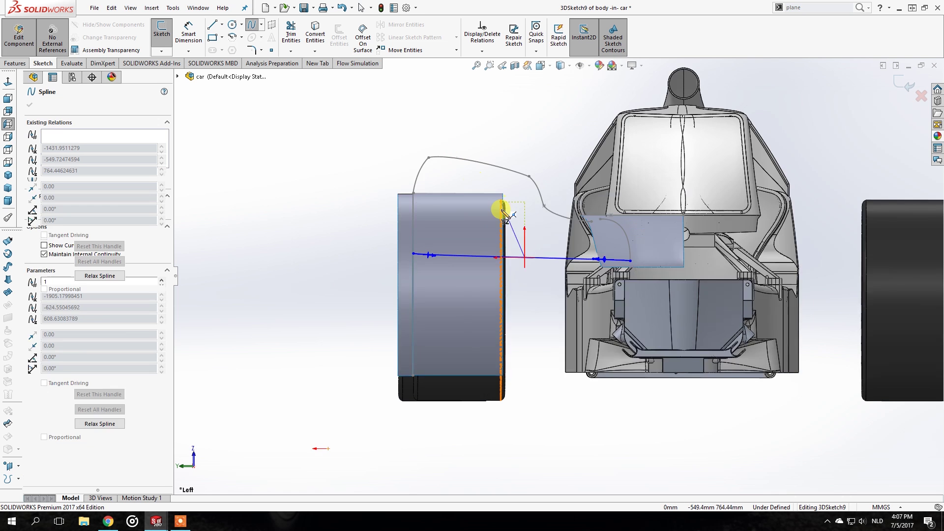
{"action": "scroll", "coordinate": [498, 208], "scroll_direction": "down", "scroll_amount": 5}
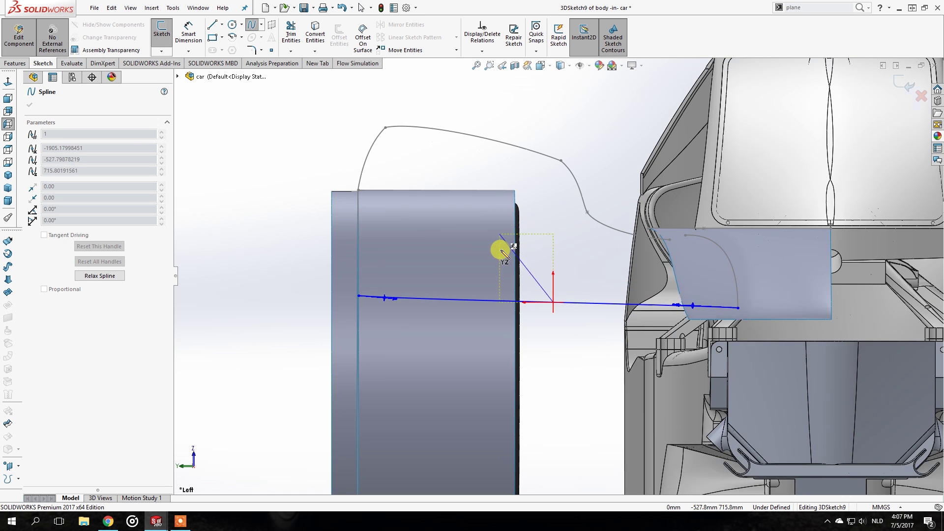
{"action": "left_click", "coordinate": [507, 276]}
{"action": "left_click", "coordinate": [358, 253]}
{"action": "key", "text": "Escape"}
Move the branch point inboard along the lower spline and reshape the new splines' ends and tangents.
{"action": "left_click_drag", "start_coordinate": [553, 302], "coordinate": [585, 303]}
{"action": "left_click", "coordinate": [739, 308]}
{"action": "left_click", "coordinate": [359, 296]}
{"action": "left_click_drag", "start_coordinate": [507, 276], "coordinate": [569, 312]}
{"action": "scroll", "coordinate": [575, 295], "scroll_direction": "down", "scroll_amount": 2}
{"action": "left_click", "coordinate": [582, 297]}
{"action": "left_click", "coordinate": [478, 268]}
{"action": "scroll", "coordinate": [557, 279], "scroll_direction": "up", "scroll_amount": 2}
{"action": "left_click_drag", "start_coordinate": [447, 264], "coordinate": [435, 270]}
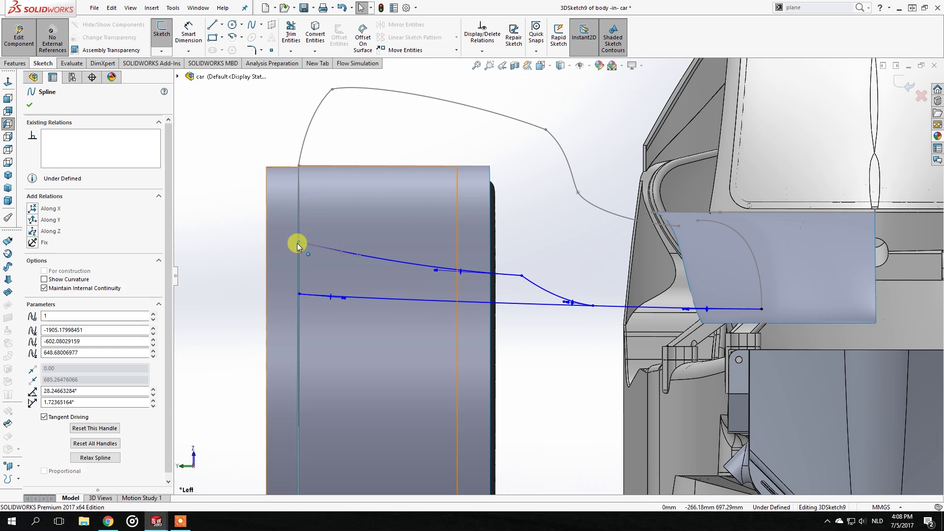
{"action": "left_click_drag", "start_coordinate": [297, 243], "coordinate": [299, 217]}
{"action": "left_click_drag", "start_coordinate": [565, 302], "coordinate": [568, 302]}
Trim the original spline's section between the branch point and the wheel, and adjust the remaining curve.
{"action": "left_click", "coordinate": [291, 33]}
{"action": "left_click", "coordinate": [411, 299]}
{"action": "scroll", "coordinate": [442, 295], "scroll_direction": "up", "scroll_amount": 4}
{"action": "middle_click_drag", "start_coordinate": [560, 278], "coordinate": [586, 278]}
{"action": "left_click", "coordinate": [444, 246]}
{"action": "left_click_drag", "start_coordinate": [445, 247], "coordinate": [445, 258]}
Refine the tangent handles of the branching splines as seen from the car's front.
{"action": "left_click", "coordinate": [7, 99]}
{"action": "left_click", "coordinate": [7, 137]}
{"action": "left_click", "coordinate": [8, 124]}
{"action": "scroll", "coordinate": [470, 212], "scroll_direction": "down", "scroll_amount": 7}
{"action": "left_click", "coordinate": [597, 289]}
{"action": "left_click_drag", "start_coordinate": [572, 272], "coordinate": [555, 267]}
{"action": "left_click_drag", "start_coordinate": [500, 261], "coordinate": [483, 258]}
{"action": "scroll", "coordinate": [492, 256], "scroll_direction": "up", "scroll_amount": 3}
{"action": "middle_click_drag", "start_coordinate": [492, 256], "coordinate": [531, 266]}
{"action": "left_click_drag", "start_coordinate": [421, 240], "coordinate": [416, 230]}
Smooth the joined splines in plan view by adjusting their handles up to the wheel's outer edge.
{"action": "left_click", "coordinate": [8, 149]}
{"action": "left_click", "coordinate": [339, 149]}
{"action": "scroll", "coordinate": [358, 210], "scroll_direction": "down", "scroll_amount": 8}
{"action": "left_click_drag", "start_coordinate": [501, 226], "coordinate": [530, 224]}
{"action": "scroll", "coordinate": [536, 226], "scroll_direction": "up", "scroll_amount": 2}
{"action": "left_click_drag", "start_coordinate": [611, 217], "coordinate": [626, 143]}
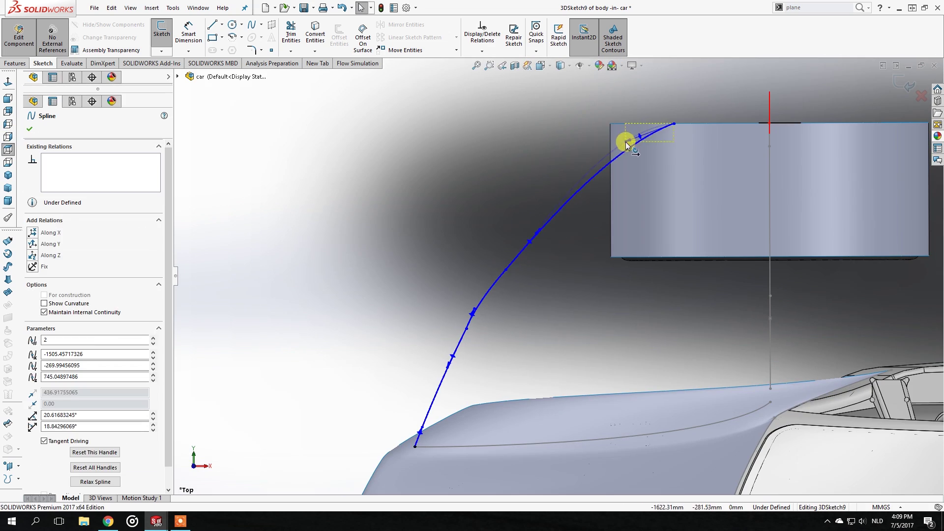
{"action": "key", "text": "Escape"}
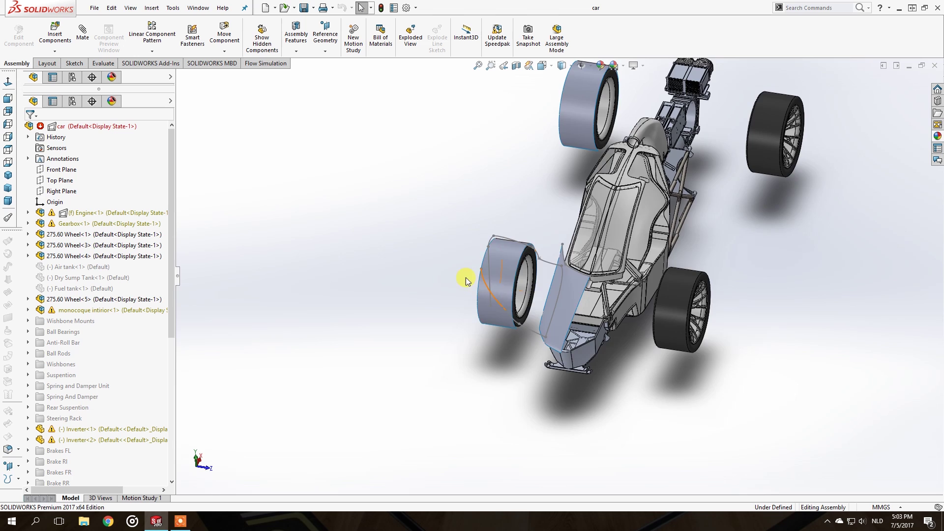
Examine the front splines, wheel surface and loft from several angles.
{"action": "middle_click_drag", "start_coordinate": [466, 279], "coordinate": [652, 164]}
{"action": "scroll", "coordinate": [485, 305], "scroll_direction": "down", "scroll_amount": 4}
{"action": "left_click", "coordinate": [516, 358]}
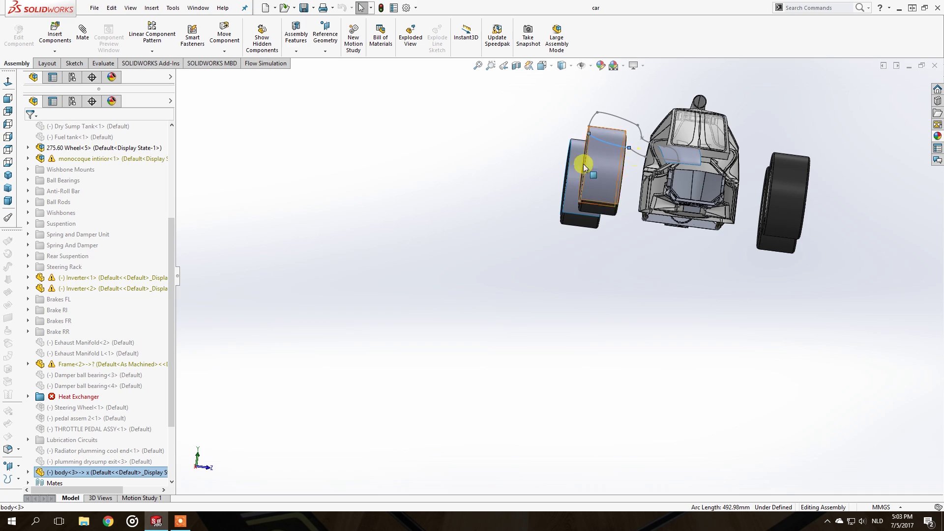
{"action": "middle_click_drag", "start_coordinate": [619, 153], "coordinate": [565, 148]}
{"action": "scroll", "coordinate": [552, 154], "scroll_direction": "down", "scroll_amount": 6}
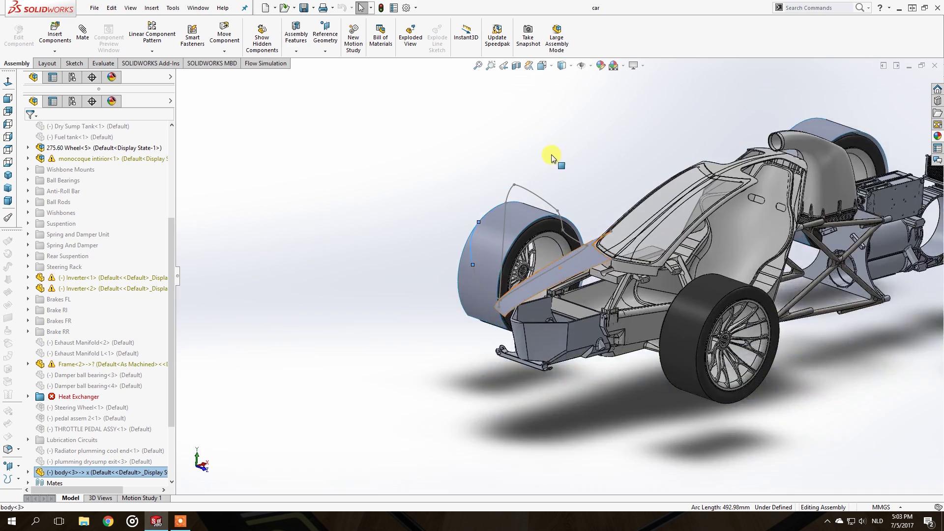
{"action": "left_click_drag", "start_coordinate": [422, 169], "coordinate": [574, 327]}
{"action": "middle_click_drag", "start_coordinate": [477, 252], "coordinate": [592, 155]}
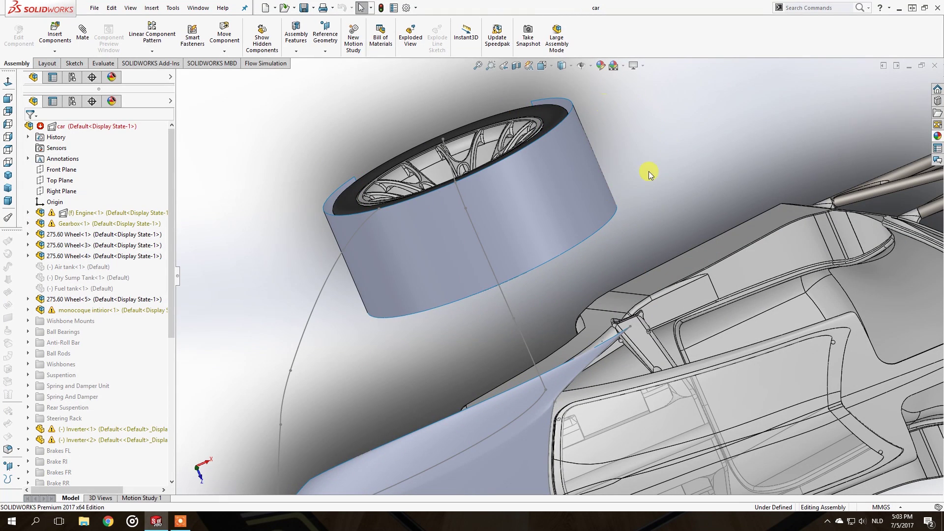
{"action": "scroll", "coordinate": [607, 158], "scroll_direction": "up", "scroll_amount": 5}
{"action": "middle_click_drag", "start_coordinate": [606, 158], "coordinate": [593, 63]}
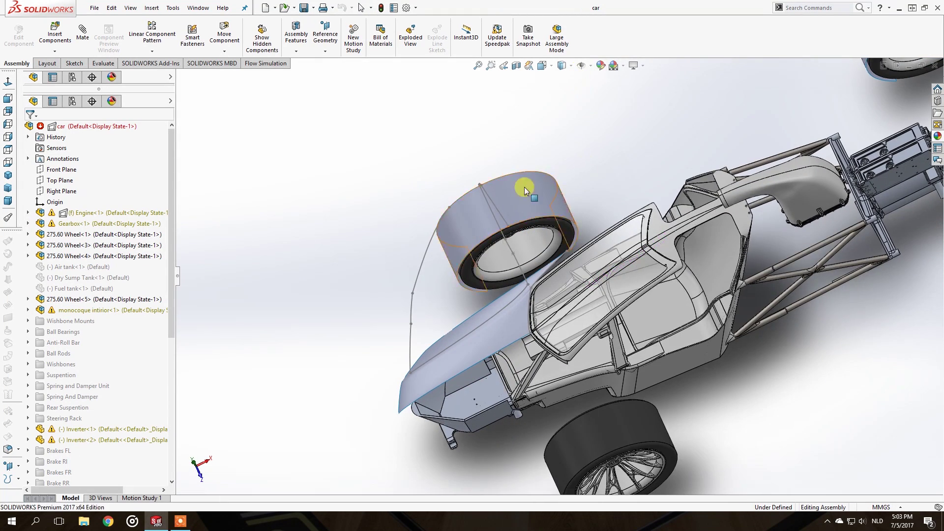
{"action": "middle_click_drag", "start_coordinate": [595, 157], "coordinate": [468, 312]}
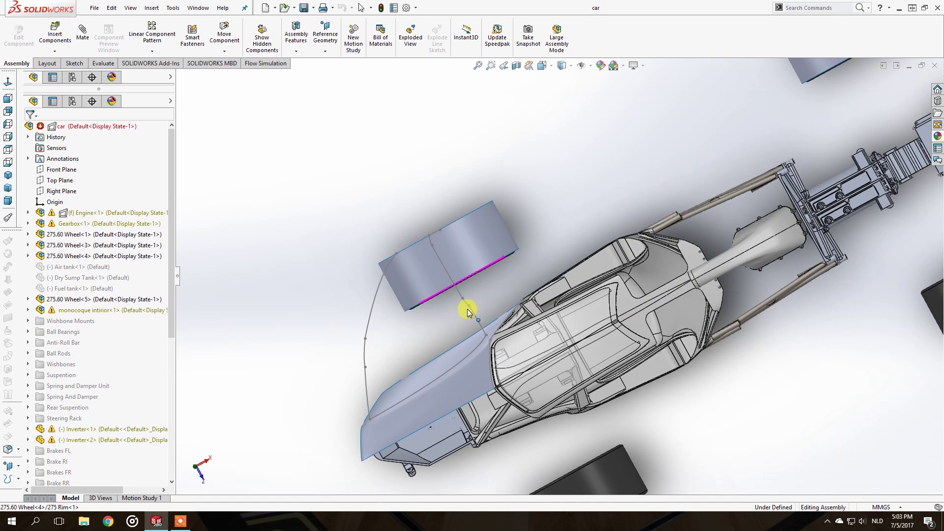
Edit the body part in the assembly and start a new 3D sketch with the Spline tool.
{"action": "left_click", "coordinate": [421, 250]}
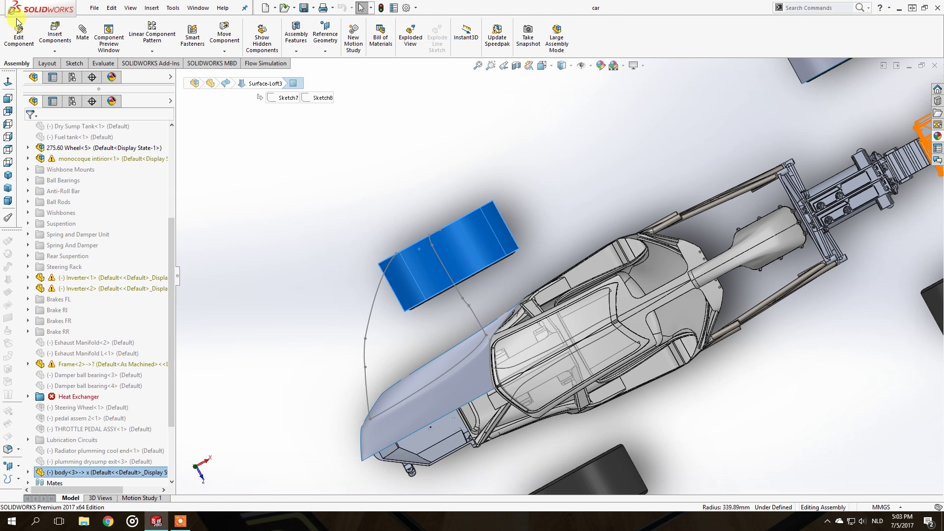
{"action": "left_click", "coordinate": [18, 23]}
{"action": "left_click", "coordinate": [162, 51]}
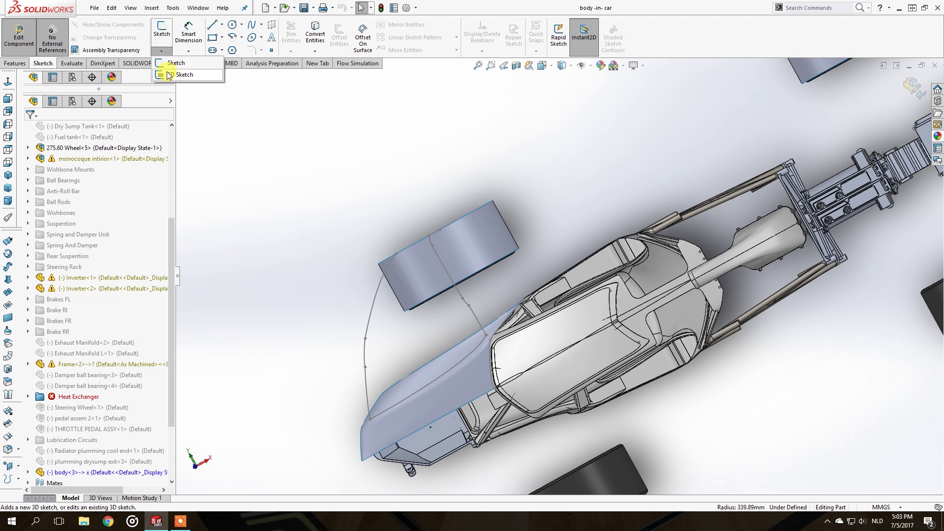
{"action": "left_click", "coordinate": [169, 74]}
{"action": "left_click", "coordinate": [252, 24]}
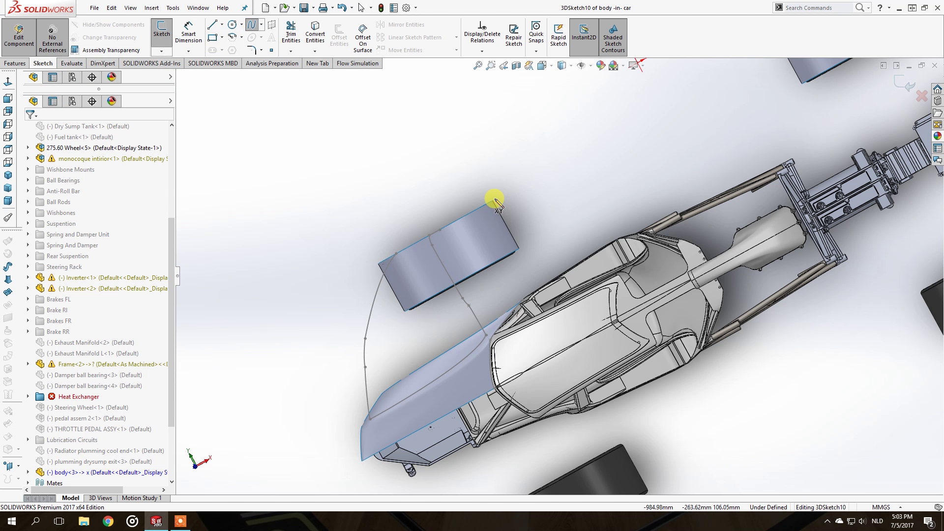
Draw a short spline from the rear of the front wheel surface's outer edge to a point behind the wheel.
{"action": "mouse_move", "coordinate": [503, 211]}
{"action": "middle_mouse_down"}
{"action": "mouse_move", "coordinate": [512, 305]}
{"action": "mouse_move", "coordinate": [520, 268]}
{"action": "mouse_move", "coordinate": [500, 217]}
{"action": "middle_mouse_up"}
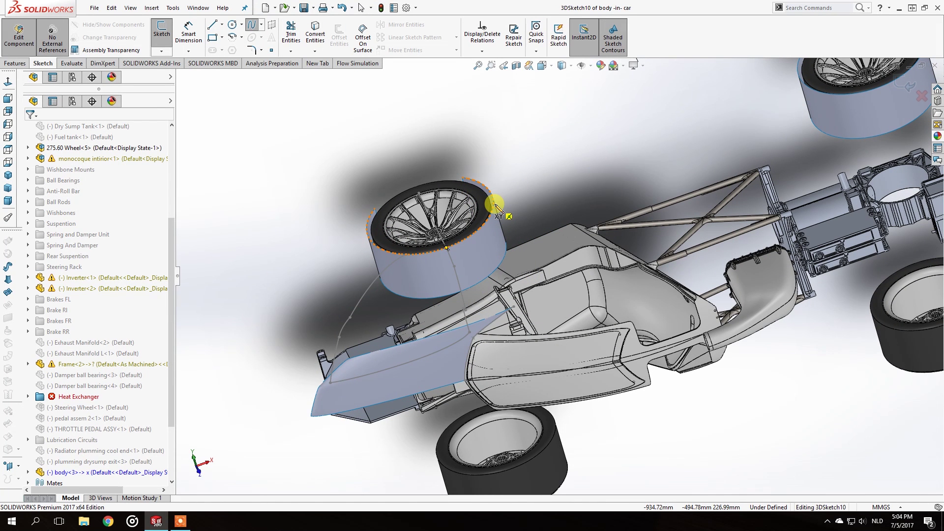
{"action": "left_click", "coordinate": [507, 209]}
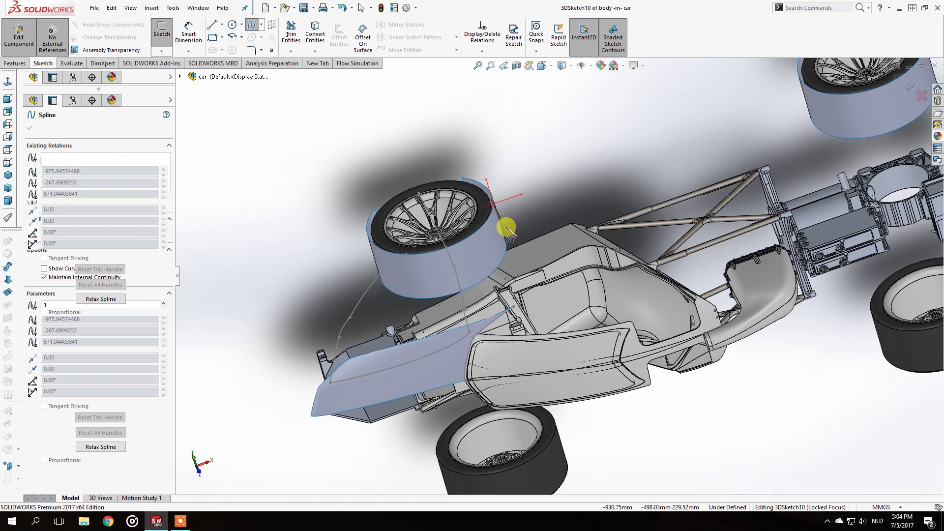
{"action": "left_click", "coordinate": [7, 150]}
{"action": "scroll", "coordinate": [489, 184], "scroll_direction": "down", "scroll_amount": 5}
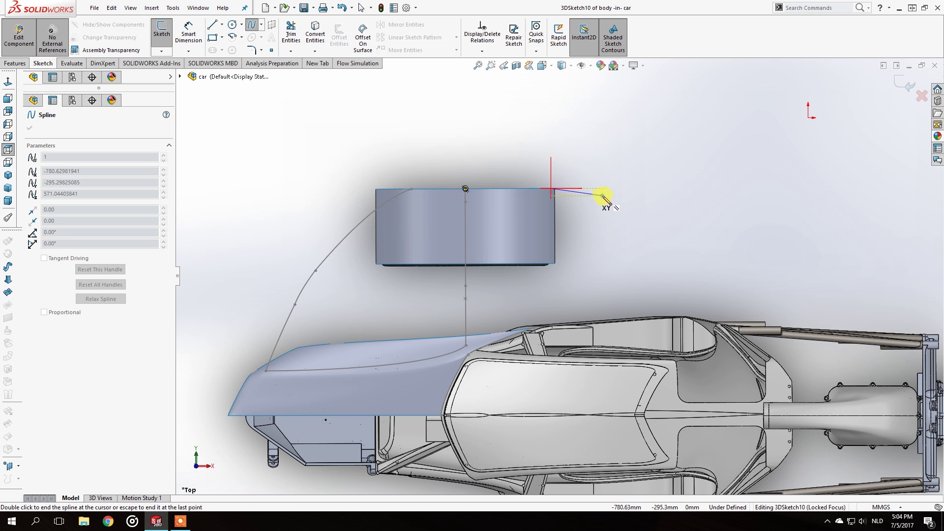
{"action": "double_click", "coordinate": [604, 196]}
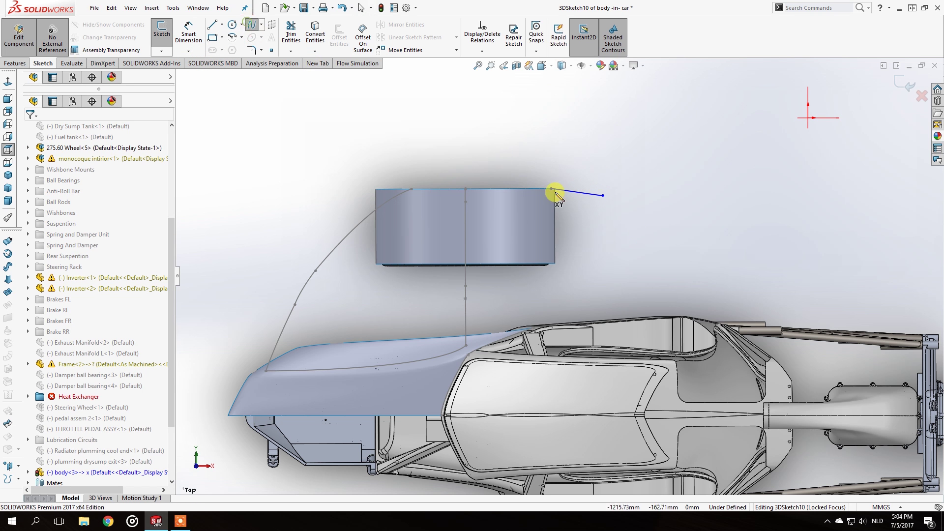
Continue with a second spline curving inward behind the wheel and ending at the arch profile's inner end on the loft.
{"action": "left_click_drag", "start_coordinate": [603, 196], "coordinate": [624, 246]}
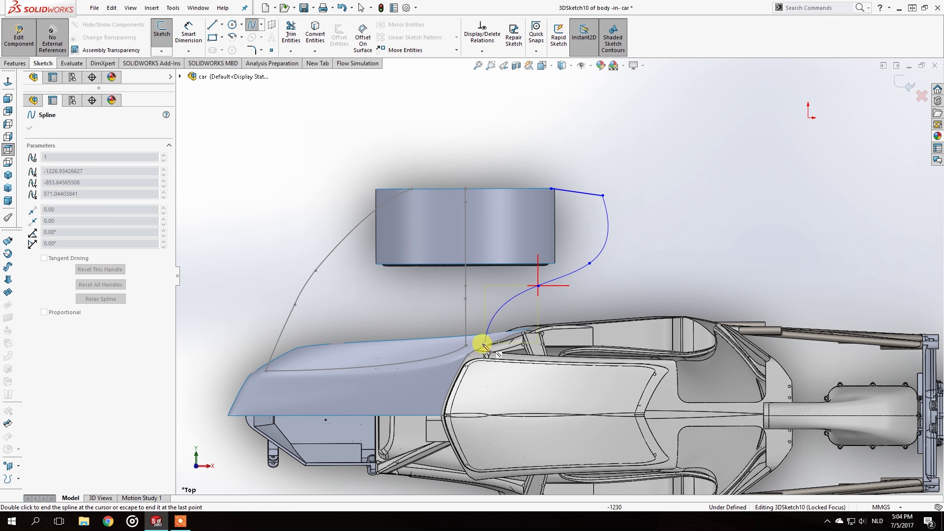
{"action": "left_click", "coordinate": [466, 346]}
{"action": "key", "text": "Escape"}
Trim the excess spline segments around the front wheel.
{"action": "left_click", "coordinate": [603, 257]}
{"action": "scroll", "coordinate": [647, 245], "scroll_direction": "down", "scroll_amount": 2}
{"action": "left_click", "coordinate": [291, 34]}
{"action": "left_click", "coordinate": [383, 393]}
{"action": "left_click", "coordinate": [496, 301]}
{"action": "left_click", "coordinate": [563, 273]}
{"action": "key", "text": "Escape"}
Reshape the splines behind the front wheel in plan view using their points and tangent handles.
{"action": "scroll", "coordinate": [536, 142], "scroll_direction": "down", "scroll_amount": 4}
{"action": "left_click_drag", "start_coordinate": [527, 191], "coordinate": [544, 187]}
{"action": "left_click_drag", "start_coordinate": [592, 416], "coordinate": [626, 415]}
{"action": "left_click_drag", "start_coordinate": [632, 207], "coordinate": [613, 203]}
{"action": "left_click_drag", "start_coordinate": [634, 376], "coordinate": [615, 388]}
{"action": "scroll", "coordinate": [559, 278], "scroll_direction": "up", "scroll_amount": 3}
{"action": "left_click_drag", "start_coordinate": [522, 379], "coordinate": [501, 367]}
Delete the unneeded sketch entity near the splines and adjust the curve behind the wheel.
{"action": "left_click", "coordinate": [504, 420]}
{"action": "scroll", "coordinate": [492, 418], "scroll_direction": "up", "scroll_amount": 2}
{"action": "left_click", "coordinate": [451, 414]}
{"action": "key", "text": "Delete"}
{"action": "scroll", "coordinate": [409, 437], "scroll_direction": "down", "scroll_amount": 1}
{"action": "left_click_drag", "start_coordinate": [566, 319], "coordinate": [512, 346]}
{"action": "key", "text": "Escape"}
{"action": "scroll", "coordinate": [556, 278], "scroll_direction": "up", "scroll_amount": 3}
Raise the spline points behind the front wheel in side view toward the height of the wheel's upper part.
{"action": "left_click", "coordinate": [8, 99]}
{"action": "left_click", "coordinate": [8, 124]}
{"action": "left_click", "coordinate": [8, 112]}
{"action": "scroll", "coordinate": [688, 212], "scroll_direction": "down", "scroll_amount": 5}
{"action": "left_click_drag", "start_coordinate": [498, 365], "coordinate": [499, 316]}
{"action": "left_click_drag", "start_coordinate": [430, 365], "coordinate": [464, 301]}
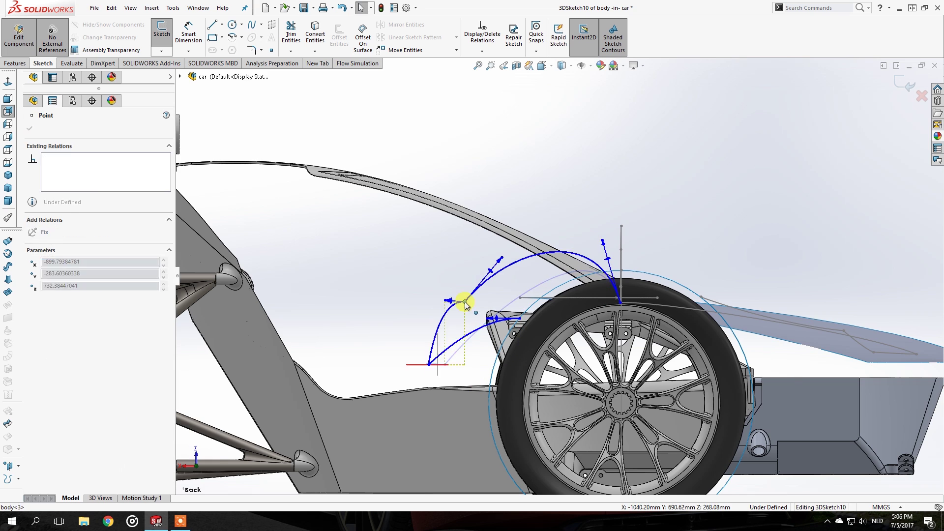
Lower the inner spline's tangent handles in side view so the curve runs nearly flat behind the wheel.
{"action": "scroll", "coordinate": [463, 302], "scroll_direction": "up", "scroll_amount": 1}
{"action": "left_click", "coordinate": [474, 317]}
{"action": "scroll", "coordinate": [474, 320], "scroll_direction": "down", "scroll_amount": 1}
{"action": "left_click_drag", "start_coordinate": [530, 235], "coordinate": [523, 276]}
{"action": "left_click_drag", "start_coordinate": [642, 221], "coordinate": [624, 279]}
{"action": "left_click", "coordinate": [29, 128]}
Refine the side-view bend at the rear of the splines by repositioning its handles.
{"action": "scroll", "coordinate": [469, 286], "scroll_direction": "down", "scroll_amount": 2}
{"action": "left_click", "coordinate": [504, 281]}
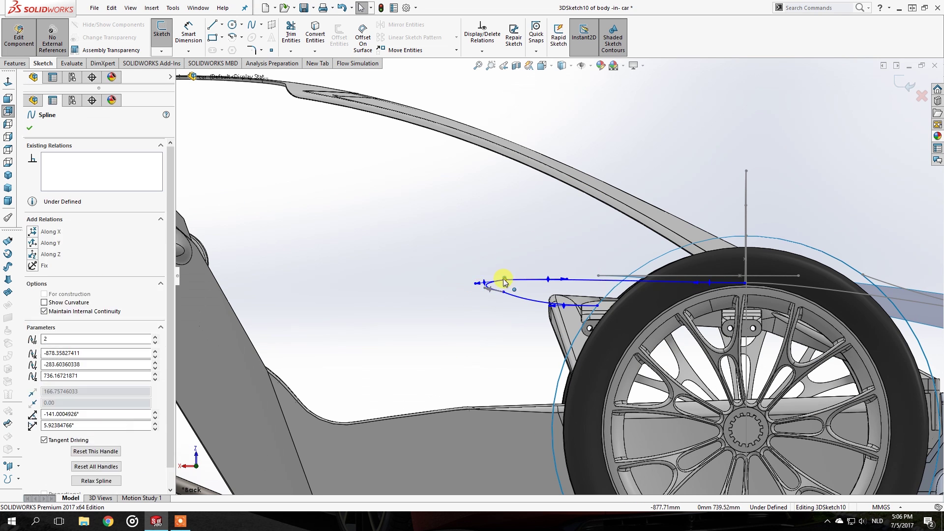
{"action": "left_click_drag", "start_coordinate": [506, 280], "coordinate": [472, 310]}
{"action": "left_click_drag", "start_coordinate": [706, 282], "coordinate": [695, 283]}
{"action": "left_click", "coordinate": [471, 312]}
{"action": "left_click", "coordinate": [30, 128]}
Adjust the spline points and handles in plan view to smooth the curve behind the front wheel.
{"action": "left_click", "coordinate": [7, 149]}
{"action": "scroll", "coordinate": [492, 197], "scroll_direction": "down", "scroll_amount": 3}
{"action": "left_click_drag", "start_coordinate": [514, 200], "coordinate": [514, 284]}
{"action": "left_click_drag", "start_coordinate": [494, 192], "coordinate": [498, 198]}
{"action": "scroll", "coordinate": [484, 185], "scroll_direction": "down", "scroll_amount": 1}
{"action": "left_click_drag", "start_coordinate": [536, 224], "coordinate": [548, 240]}
{"action": "left_click", "coordinate": [30, 128]}
Exit the 3D sketch, inspect the splines around the wheel, and reopen the sketch for editing.
{"action": "scroll", "coordinate": [548, 266], "scroll_direction": "up", "scroll_amount": 2}
{"action": "left_click", "coordinate": [905, 83]}
{"action": "middle_click_drag", "start_coordinate": [460, 232], "coordinate": [259, 324]}
{"action": "scroll", "coordinate": [443, 285], "scroll_direction": "up", "scroll_amount": 5}
{"action": "mouse_move", "coordinate": [442, 286]}
{"action": "middle_mouse_down"}
{"action": "mouse_move", "coordinate": [453, 250]}
{"action": "mouse_move", "coordinate": [571, 273]}
{"action": "mouse_move", "coordinate": [504, 210]}
{"action": "middle_mouse_up"}
{"action": "left_click", "coordinate": [543, 263]}
{"action": "left_click", "coordinate": [564, 217]}
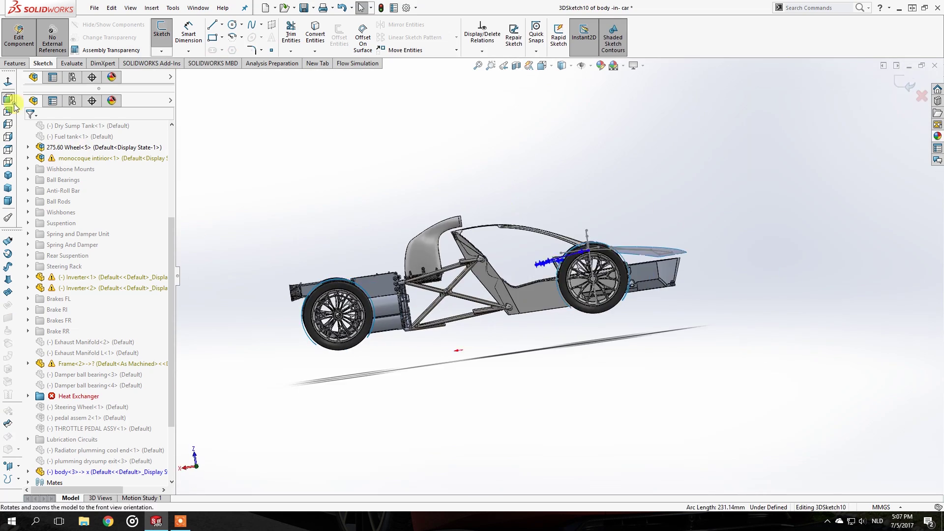
Raise two control handles of the spline behind the front wheel in the front-on view.
{"action": "left_click", "coordinate": [7, 124]}
{"action": "scroll", "coordinate": [477, 245], "scroll_direction": "down", "scroll_amount": 5}
{"action": "left_click_drag", "start_coordinate": [459, 235], "coordinate": [462, 197]}
{"action": "left_click_drag", "start_coordinate": [584, 238], "coordinate": [623, 199]}
Stretch the rear spline's handle in side view and confirm the change.
{"action": "scroll", "coordinate": [433, 230], "scroll_direction": "down", "scroll_amount": 3}
{"action": "left_click", "coordinate": [8, 111]}
{"action": "left_click", "coordinate": [8, 99]}
{"action": "scroll", "coordinate": [315, 266], "scroll_direction": "down", "scroll_amount": 8}
{"action": "left_click_drag", "start_coordinate": [597, 276], "coordinate": [621, 270]}
{"action": "left_click", "coordinate": [29, 129]}
Lower a control handle of the rear spline in side view to flatten the curve behind the wheel.
{"action": "scroll", "coordinate": [597, 266], "scroll_direction": "up", "scroll_amount": 6}
{"action": "scroll", "coordinate": [597, 264], "scroll_direction": "down", "scroll_amount": 4}
{"action": "scroll", "coordinate": [600, 266], "scroll_direction": "up", "scroll_amount": 6}
{"action": "middle_click_drag", "start_coordinate": [546, 221], "coordinate": [602, 253]}
{"action": "left_click", "coordinate": [8, 99]}
{"action": "scroll", "coordinate": [556, 255], "scroll_direction": "down", "scroll_amount": 8}
{"action": "left_click", "coordinate": [557, 256]}
{"action": "scroll", "coordinate": [553, 275], "scroll_direction": "down", "scroll_amount": 1}
{"action": "left_click", "coordinate": [415, 317]}
{"action": "mouse_move", "coordinate": [556, 255]}
{"action": "left_mouse_down"}
{"action": "mouse_move", "coordinate": [539, 293]}
{"action": "mouse_move", "coordinate": [553, 288]}
{"action": "left_mouse_up"}
{"action": "left_click", "coordinate": [525, 275]}
{"action": "left_click", "coordinate": [356, 177]}
Clear the selection and exit the 3D sketch behind the front wheel.
{"action": "scroll", "coordinate": [565, 278], "scroll_direction": "up", "scroll_amount": 4}
{"action": "scroll", "coordinate": [546, 275], "scroll_direction": "down", "scroll_amount": 3}
{"action": "scroll", "coordinate": [547, 293], "scroll_direction": "down", "scroll_amount": 1}
{"action": "key", "text": "Escape"}
{"action": "scroll", "coordinate": [554, 286], "scroll_direction": "up", "scroll_amount": 7}
{"action": "scroll", "coordinate": [435, 285], "scroll_direction": "down", "scroll_amount": 1}
{"action": "left_click", "coordinate": [162, 37]}
Reopen the rear 3D sketch and reposition the spline's outer corner point in plan view.
{"action": "middle_click_drag", "start_coordinate": [301, 181], "coordinate": [472, 305]}
{"action": "left_click", "coordinate": [544, 339]}
{"action": "left_click", "coordinate": [574, 293]}
{"action": "left_click", "coordinate": [8, 149]}
{"action": "scroll", "coordinate": [503, 169], "scroll_direction": "down", "scroll_amount": 6}
{"action": "left_click", "coordinate": [508, 208]}
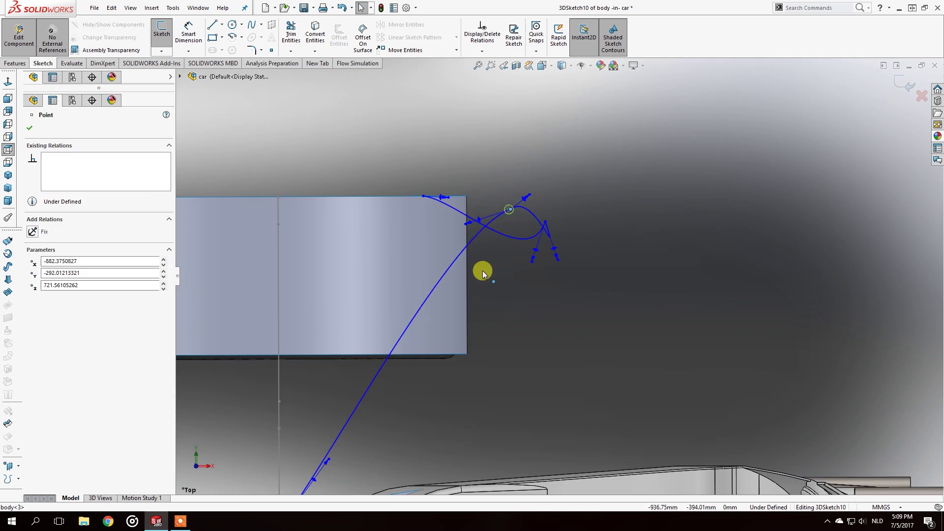
Close the rear 3D sketch and check the finished curves around the front wheel from above.
{"action": "left_click", "coordinate": [8, 98]}
{"action": "scroll", "coordinate": [511, 265], "scroll_direction": "up", "scroll_amount": 4}
{"action": "left_click", "coordinate": [162, 37]}
{"action": "mouse_move", "coordinate": [442, 207]}
{"action": "middle_mouse_down"}
{"action": "mouse_move", "coordinate": [541, 436]}
{"action": "mouse_move", "coordinate": [512, 429]}
{"action": "mouse_move", "coordinate": [512, 226]}
{"action": "middle_mouse_up"}
{"action": "scroll", "coordinate": [550, 304], "scroll_direction": "up", "scroll_amount": 3}
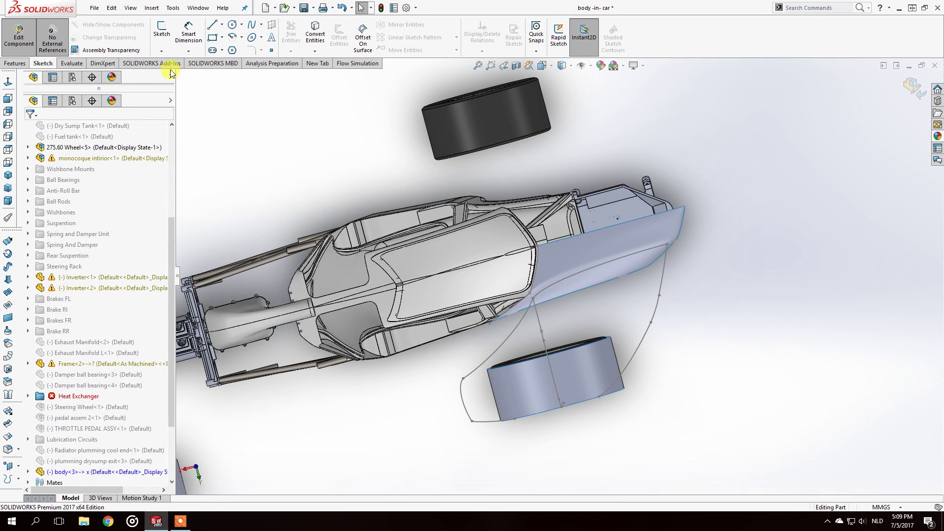
Start a new 3D sketch and draw a spline over the wheel's inner side linking the front, crown and rear curves.
{"action": "left_click", "coordinate": [161, 51]}
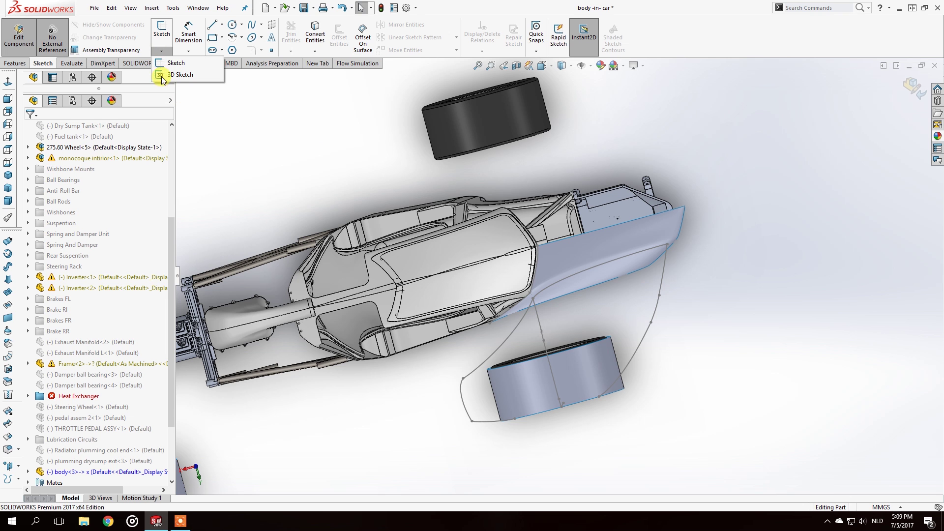
{"action": "left_click", "coordinate": [173, 75]}
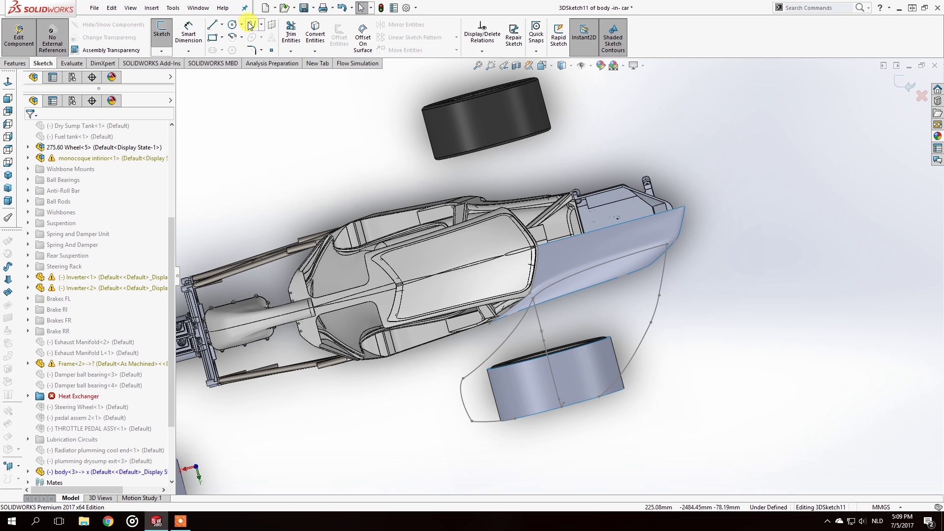
{"action": "double_click", "coordinate": [656, 308]}
{"action": "mouse_move", "coordinate": [512, 238]}
{"action": "middle_mouse_down"}
{"action": "mouse_move", "coordinate": [472, 386]}
{"action": "mouse_move", "coordinate": [536, 365]}
{"action": "mouse_move", "coordinate": [522, 375]}
{"action": "middle_mouse_up"}
{"action": "middle_click_drag", "start_coordinate": [400, 270], "coordinate": [490, 396]}
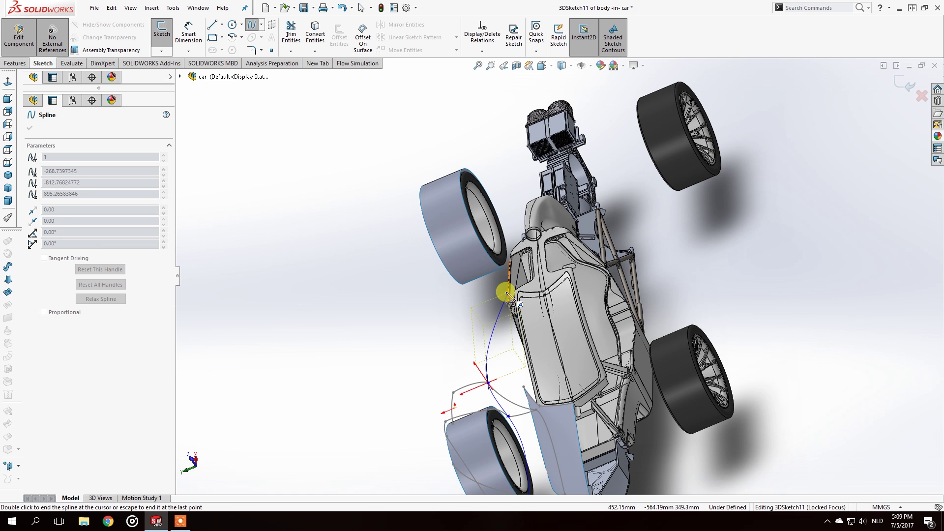
{"action": "key", "text": "Escape"}
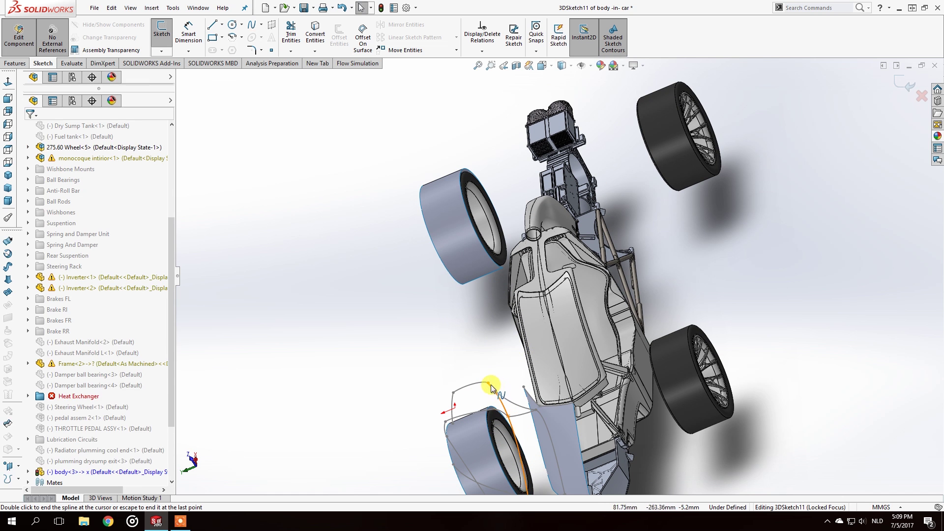
Slide the new spline's rear endpoint inward along the rear curve.
{"action": "left_click", "coordinate": [488, 383]}
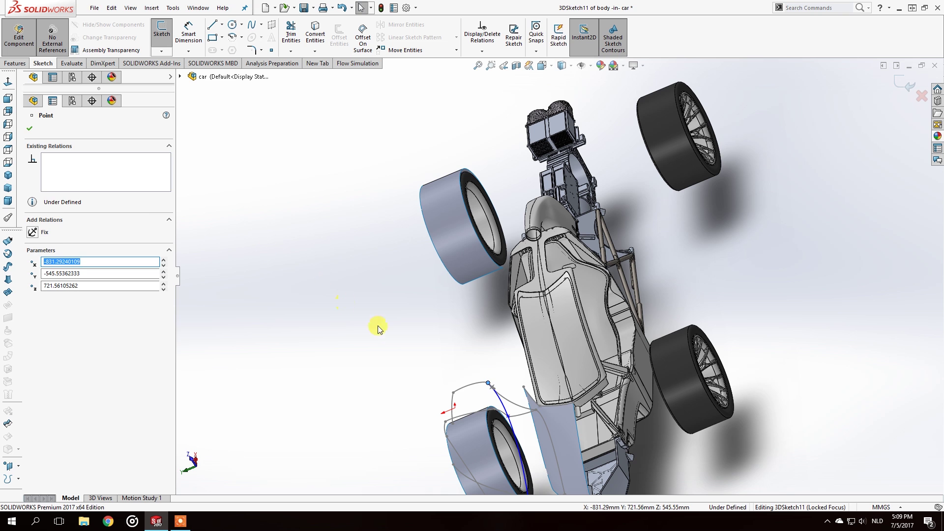
{"action": "left_click", "coordinate": [379, 329]}
{"action": "left_click", "coordinate": [488, 383]}
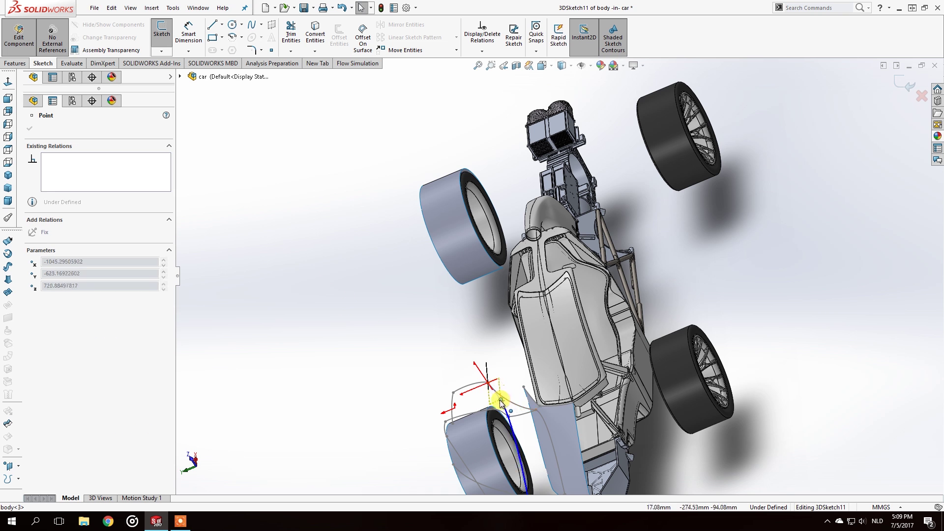
{"action": "left_click_drag", "start_coordinate": [499, 397], "coordinate": [500, 398]}
{"action": "left_click", "coordinate": [489, 359]}
Draw two more splines lengthwise across the front, crown and rear curves, one of them above the outer part of the wheel.
{"action": "mouse_move", "coordinate": [487, 405]}
{"action": "middle_mouse_down"}
{"action": "mouse_move", "coordinate": [458, 449]}
{"action": "mouse_move", "coordinate": [494, 374]}
{"action": "mouse_move", "coordinate": [491, 329]}
{"action": "mouse_move", "coordinate": [461, 356]}
{"action": "mouse_move", "coordinate": [475, 362]}
{"action": "mouse_move", "coordinate": [438, 354]}
{"action": "middle_mouse_up"}
{"action": "left_click", "coordinate": [251, 25]}
{"action": "left_click", "coordinate": [443, 424]}
{"action": "key", "text": "Escape"}
{"action": "left_click", "coordinate": [251, 24]}
{"action": "left_click", "coordinate": [386, 390]}
{"action": "left_click", "coordinate": [344, 196]}
{"action": "key", "text": "Escape"}
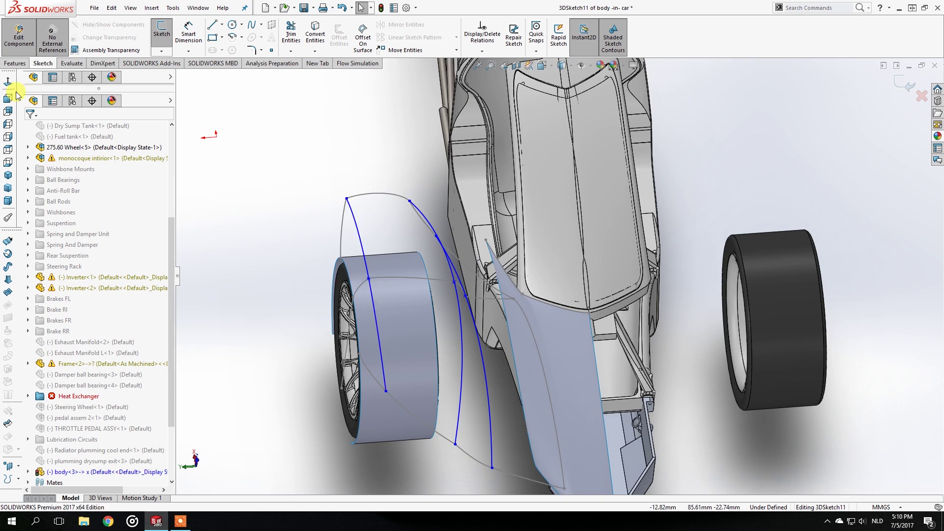
Adjust the points of the crown profile sketch above the front wheel in the front-on view and exit the sketch.
{"action": "left_click", "coordinate": [8, 98]}
{"action": "left_click", "coordinate": [7, 124]}
{"action": "scroll", "coordinate": [433, 224], "scroll_direction": "down", "scroll_amount": 3}
{"action": "double_click", "coordinate": [324, 149]}
{"action": "double_click", "coordinate": [442, 225]}
{"action": "scroll", "coordinate": [465, 231], "scroll_direction": "down", "scroll_amount": 1}
{"action": "left_click_drag", "start_coordinate": [395, 206], "coordinate": [395, 185]}
{"action": "left_click_drag", "start_coordinate": [481, 228], "coordinate": [477, 227]}
{"action": "left_click", "coordinate": [314, 148]}
{"action": "left_click", "coordinate": [161, 31]}
Expand the body part's features and open 3DSketch9, the curve ahead of the wheel, for editing.
{"action": "double_click", "coordinate": [426, 219]}
{"action": "left_click", "coordinate": [426, 217]}
{"action": "middle_click_drag", "start_coordinate": [425, 220], "coordinate": [394, 276]}
{"action": "left_click", "coordinate": [28, 473]}
{"action": "scroll", "coordinate": [74, 394], "scroll_direction": "down", "scroll_amount": 7}
{"action": "right_click", "coordinate": [52, 450]}
Reshape the 3DSketch9 spline by moving its points and exit the sketch.
{"action": "left_click", "coordinate": [162, 31]}
{"action": "left_click", "coordinate": [509, 294]}
{"action": "left_click", "coordinate": [536, 249]}
{"action": "middle_click_drag", "start_coordinate": [535, 249], "coordinate": [372, 166]}
{"action": "left_click", "coordinate": [372, 166]}
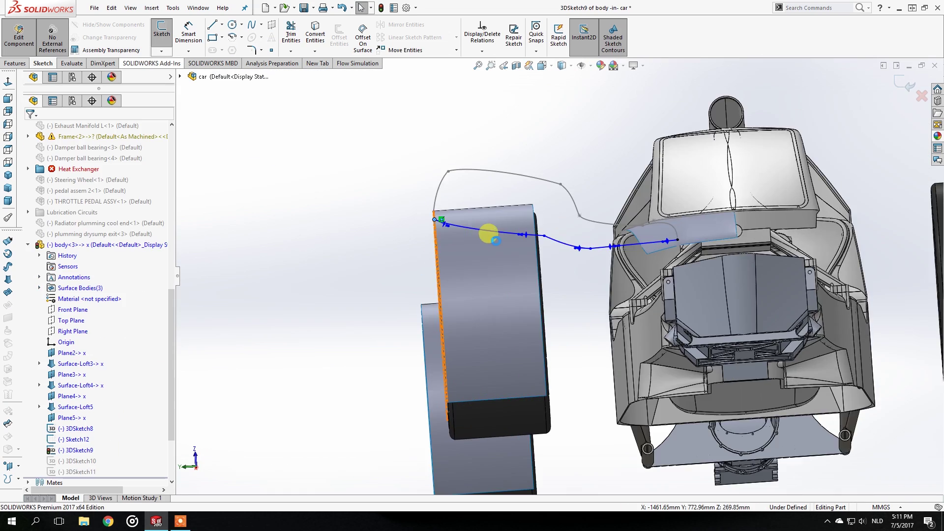
{"action": "left_click", "coordinate": [161, 31]}
{"action": "left_click_drag", "start_coordinate": [568, 289], "coordinate": [573, 301]}
Level the outer spline's tangent handle at its crown above the wheel in side view.
{"action": "left_click", "coordinate": [8, 98]}
{"action": "scroll", "coordinate": [432, 205], "scroll_direction": "down", "scroll_amount": 5}
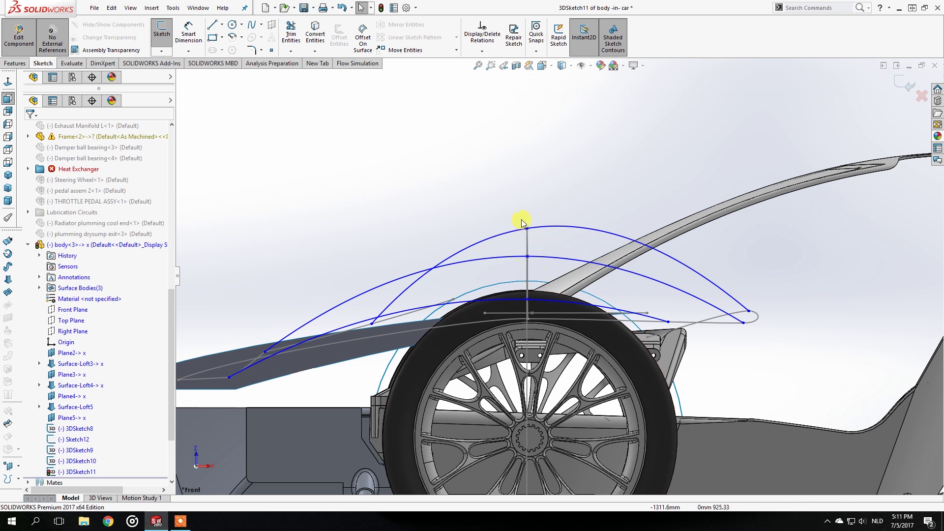
{"action": "left_click", "coordinate": [567, 228]}
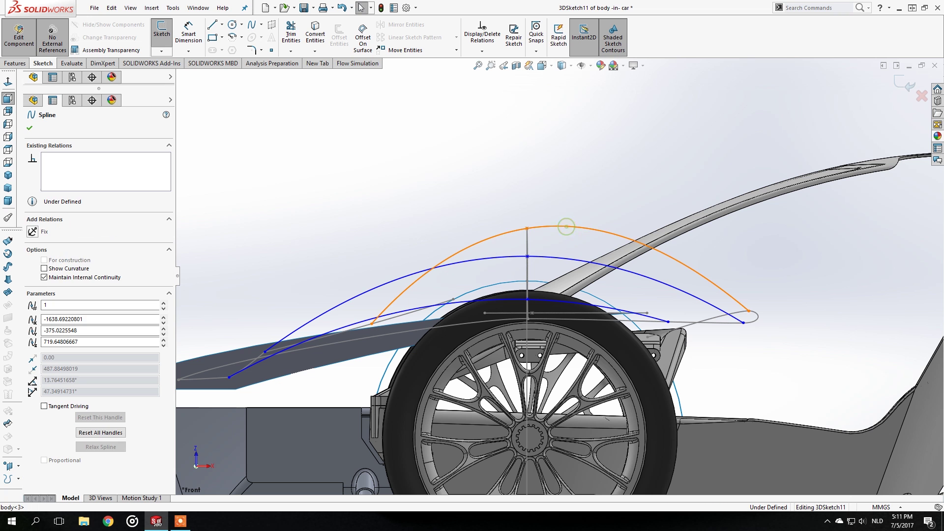
{"action": "left_click_drag", "start_coordinate": [582, 226], "coordinate": [583, 232]}
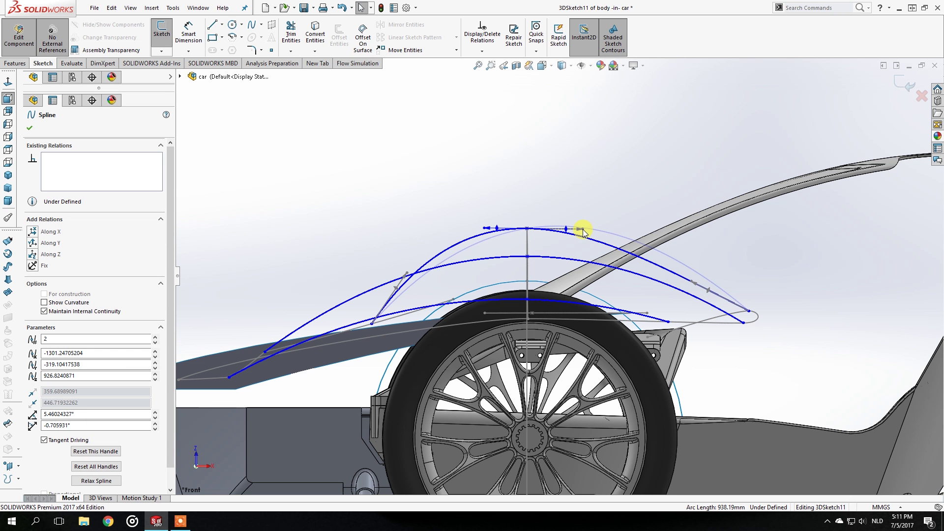
{"action": "left_click", "coordinate": [531, 208]}
{"action": "left_click", "coordinate": [546, 258]}
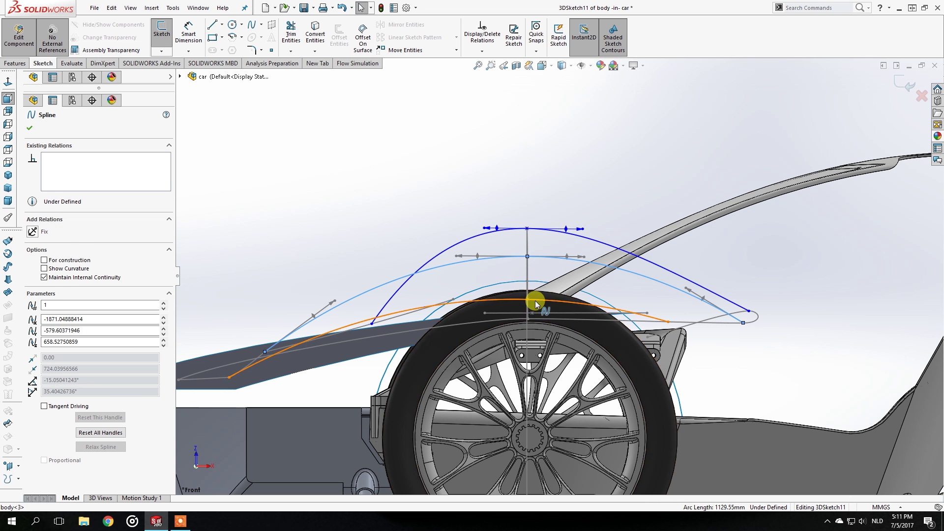
{"action": "left_click", "coordinate": [464, 203]}
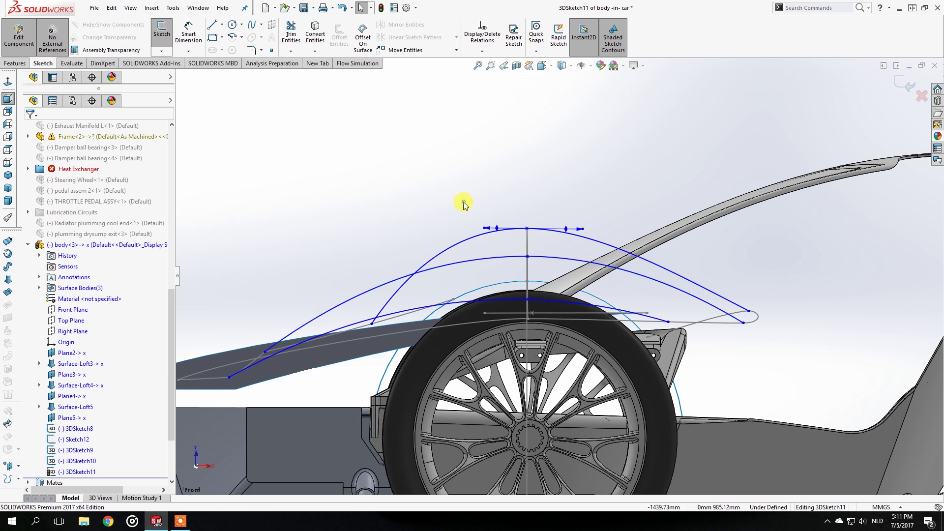
Move the outer spline's front endpoint forward and lower its tangent handle for a gentler rise.
{"action": "left_click", "coordinate": [459, 252]}
{"action": "left_click", "coordinate": [371, 324]}
{"action": "left_click_drag", "start_coordinate": [343, 329], "coordinate": [351, 324]}
{"action": "left_click", "coordinate": [415, 221]}
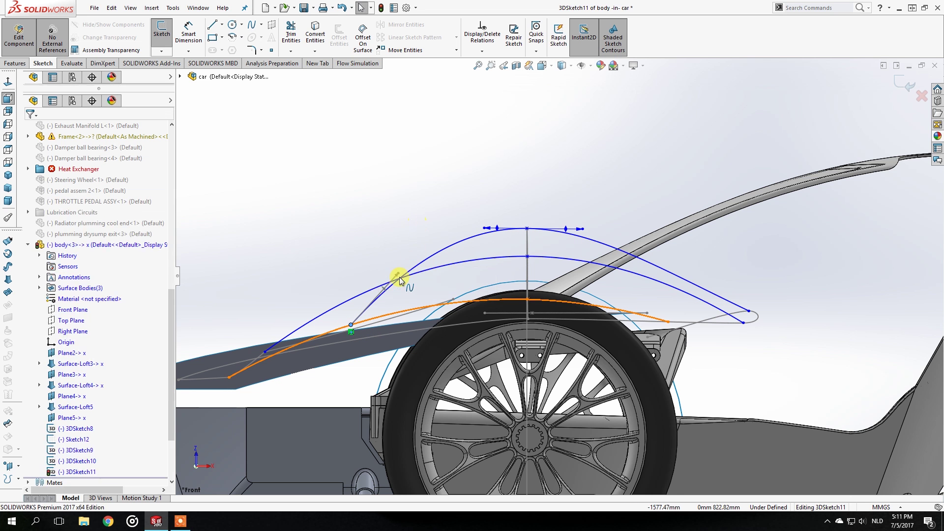
{"action": "left_click", "coordinate": [419, 266]}
{"action": "left_click_drag", "start_coordinate": [396, 277], "coordinate": [404, 284]}
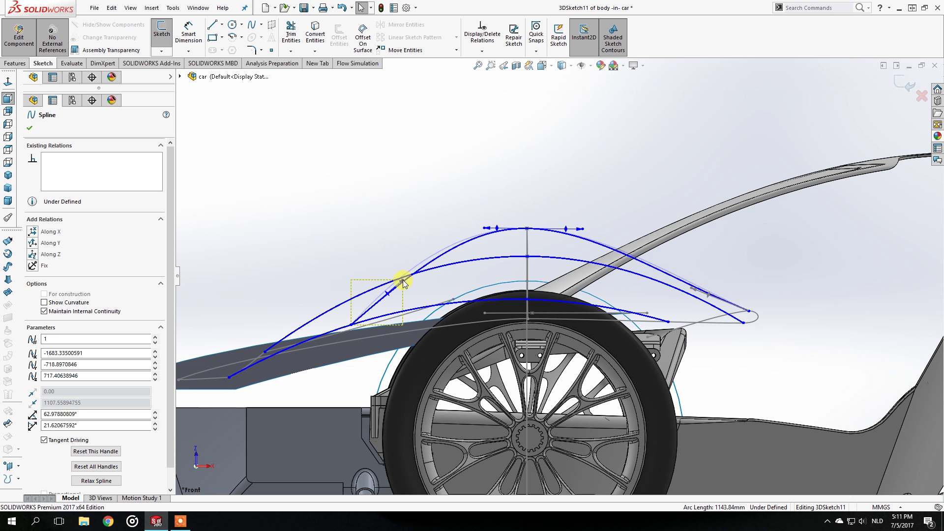
{"action": "left_click", "coordinate": [425, 245]}
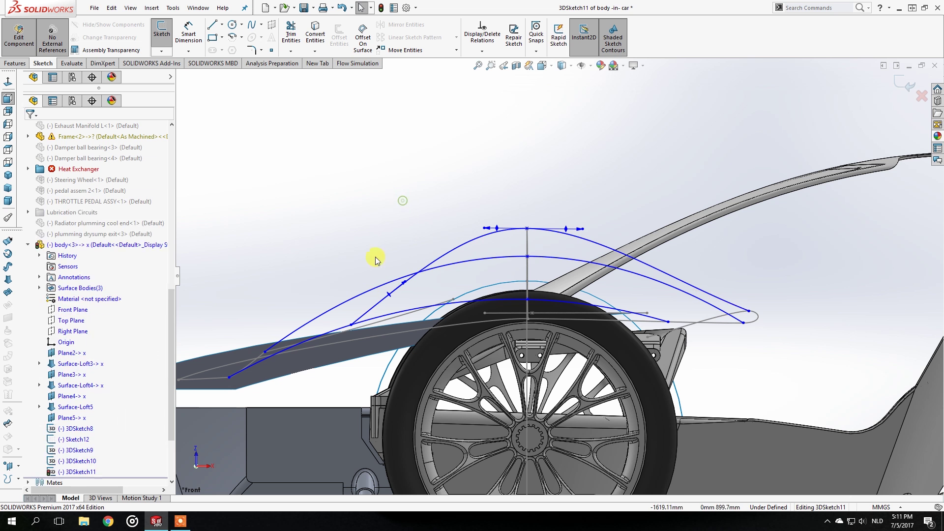
Lower the middle spline's front tangent handle so the curve leaves the front curve at a shallower angle.
{"action": "left_click", "coordinate": [640, 281]}
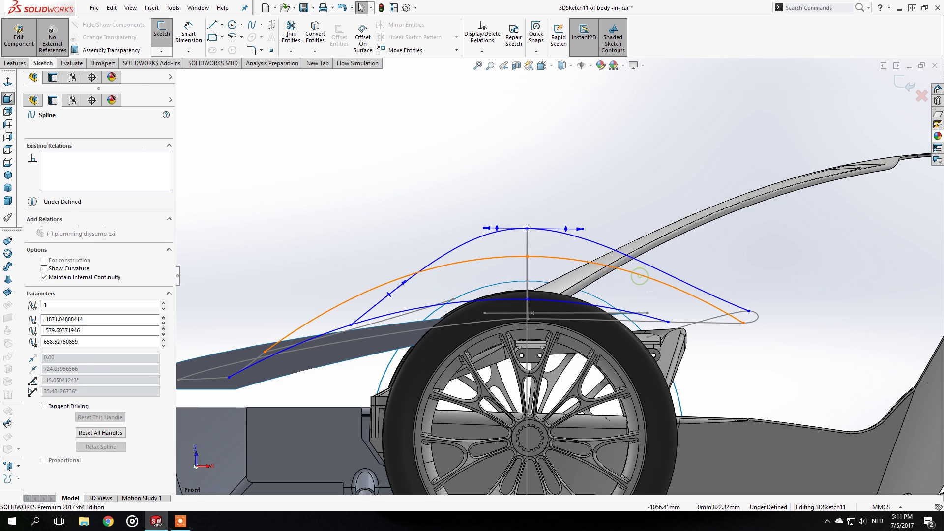
{"action": "scroll", "coordinate": [394, 307], "scroll_direction": "up", "scroll_amount": 3}
{"action": "scroll", "coordinate": [387, 310], "scroll_direction": "down", "scroll_amount": 3}
{"action": "left_click_drag", "start_coordinate": [394, 298], "coordinate": [399, 316]}
{"action": "left_click", "coordinate": [486, 256]}
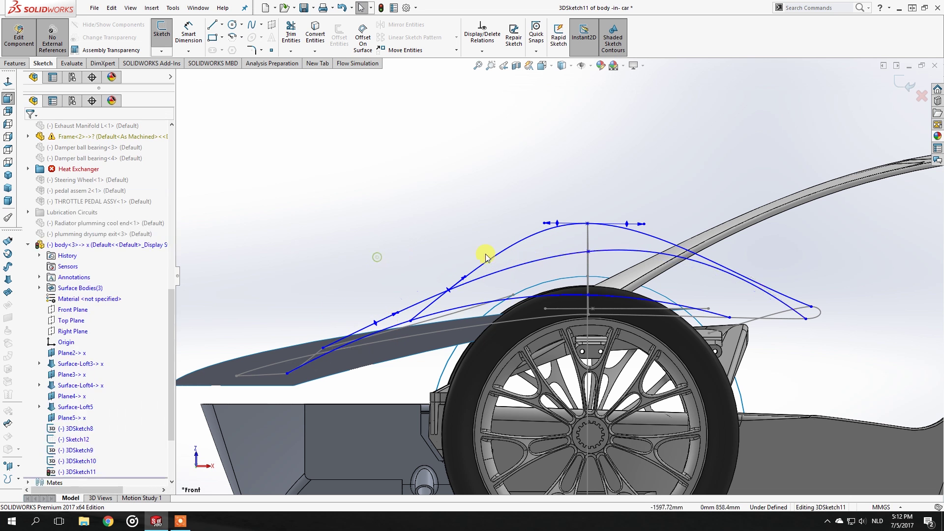
Lower the middle spline's rear handle and level the crown handles of the middle and inner splines.
{"action": "left_click", "coordinate": [672, 261]}
{"action": "left_click_drag", "start_coordinate": [746, 275], "coordinate": [743, 290]}
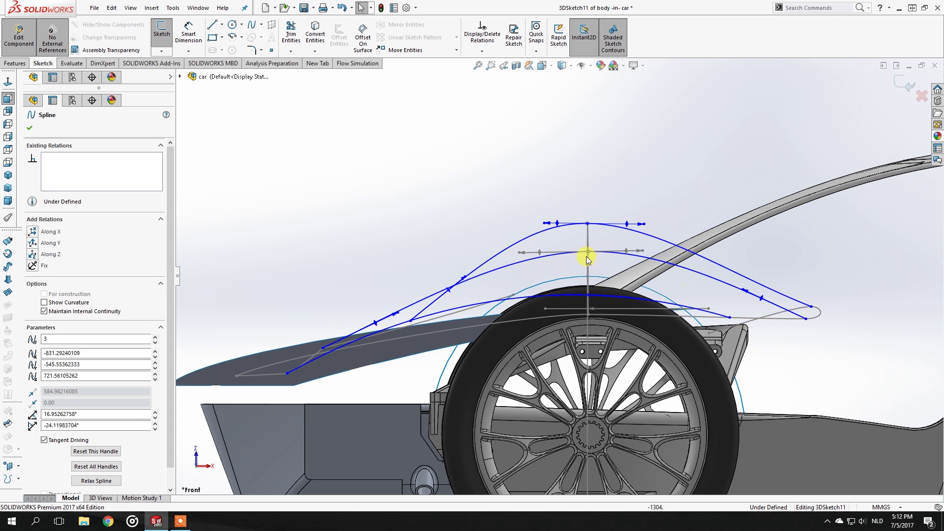
{"action": "left_click", "coordinate": [642, 253]}
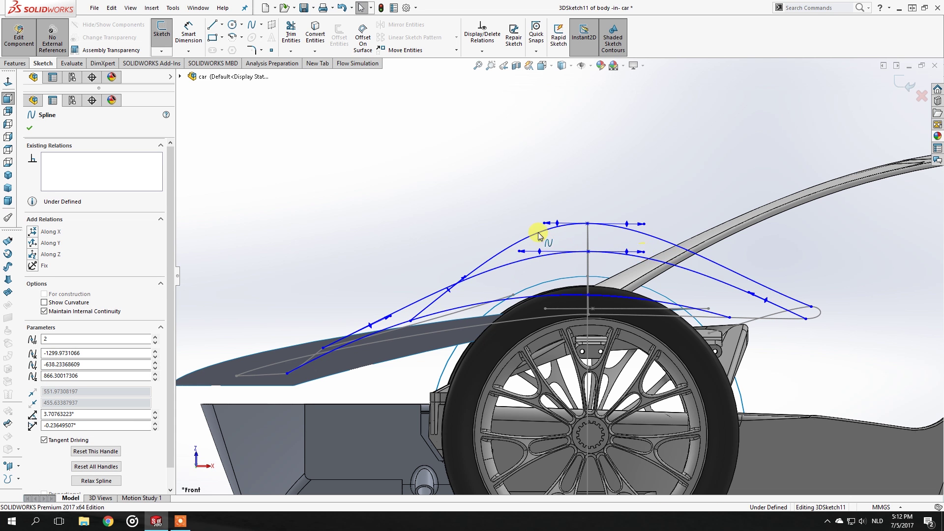
{"action": "left_click", "coordinate": [590, 295]}
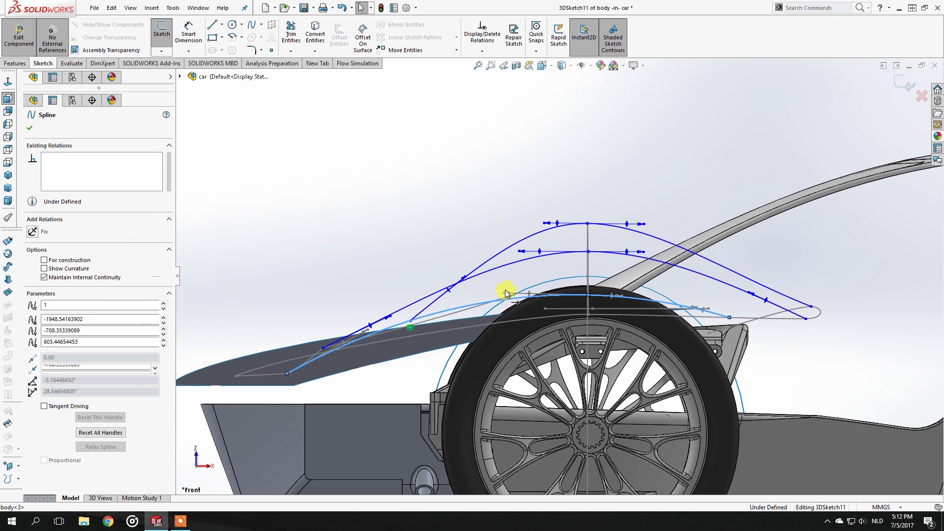
{"action": "mouse_move", "coordinate": [506, 296]}
{"action": "left_mouse_down"}
{"action": "mouse_move", "coordinate": [521, 297]}
{"action": "mouse_move", "coordinate": [524, 287]}
{"action": "mouse_move", "coordinate": [518, 296]}
{"action": "left_mouse_up"}
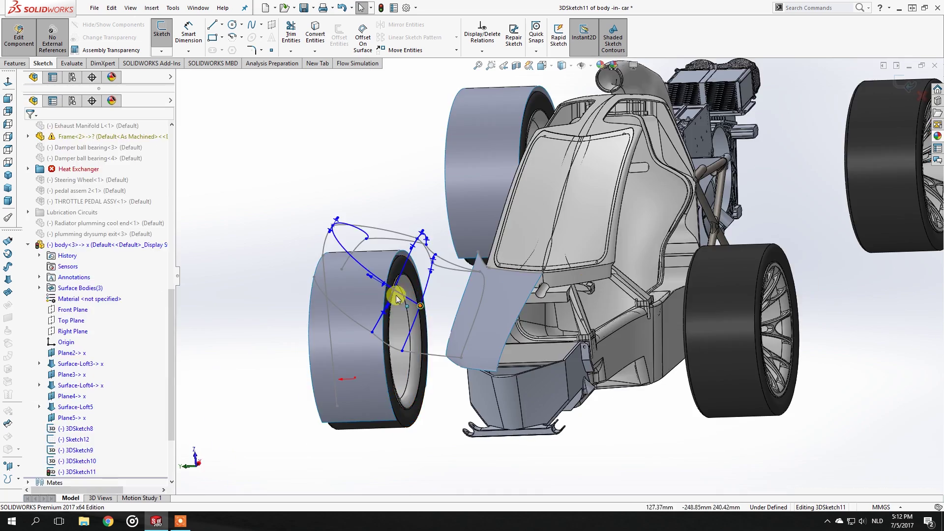
Slide the outer spline's front endpoint outward over the wheel and straighten its crown handle in plan view.
{"action": "left_click_drag", "start_coordinate": [420, 306], "coordinate": [340, 305]}
{"action": "middle_click_drag", "start_coordinate": [340, 305], "coordinate": [364, 327]}
{"action": "left_click", "coordinate": [8, 98]}
{"action": "left_click", "coordinate": [7, 150]}
{"action": "scroll", "coordinate": [423, 270], "scroll_direction": "down", "scroll_amount": 2}
{"action": "left_click_drag", "start_coordinate": [422, 270], "coordinate": [421, 274]}
{"action": "left_click_drag", "start_coordinate": [523, 268], "coordinate": [524, 273]}
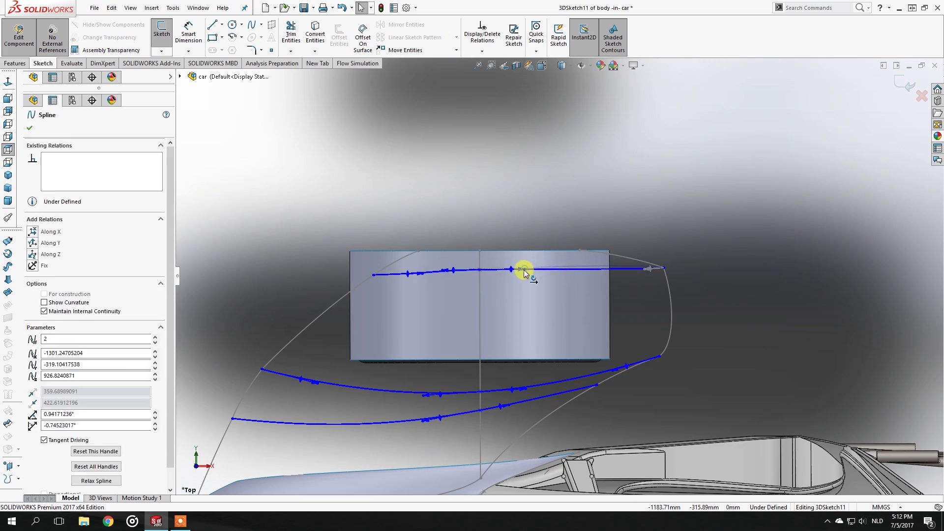
Shift the outer spline's front endpoint forward in plan view and realign its crown and front handles.
{"action": "left_click_drag", "start_coordinate": [374, 275], "coordinate": [361, 283]}
{"action": "left_click_drag", "start_coordinate": [525, 270], "coordinate": [530, 269]}
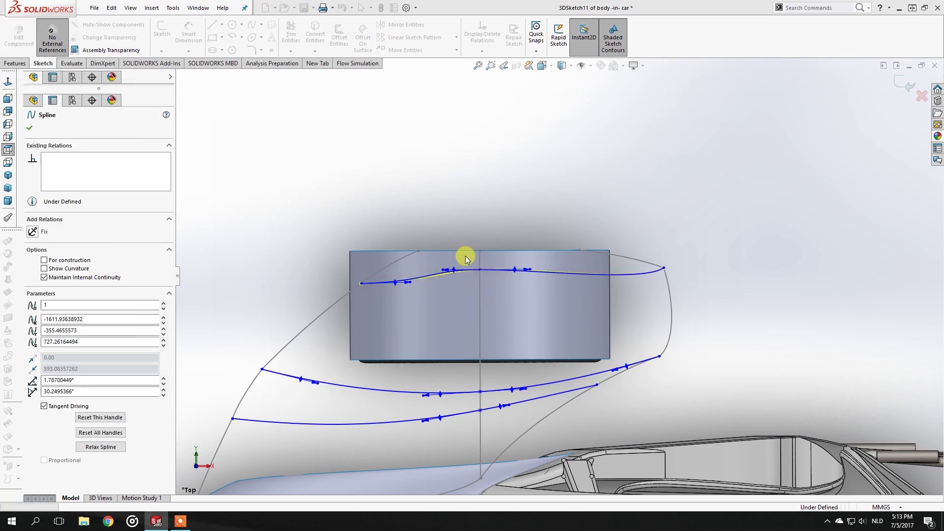
{"action": "left_click_drag", "start_coordinate": [410, 282], "coordinate": [400, 280]}
{"action": "left_click", "coordinate": [463, 197]}
Adjust the outer spline's tangent handles to smooth its arch over the front wheel.
{"action": "scroll", "coordinate": [462, 197], "scroll_direction": "up", "scroll_amount": 3}
{"action": "middle_click_drag", "start_coordinate": [462, 236], "coordinate": [462, 144]}
{"action": "left_click", "coordinate": [8, 112]}
{"action": "scroll", "coordinate": [765, 324], "scroll_direction": "down", "scroll_amount": 5}
{"action": "left_click", "coordinate": [776, 331]}
{"action": "mouse_move", "coordinate": [640, 295]}
{"action": "middle_mouse_down"}
{"action": "mouse_move", "coordinate": [531, 276]}
{"action": "mouse_move", "coordinate": [443, 276]}
{"action": "middle_mouse_up"}
{"action": "left_click_drag", "start_coordinate": [590, 280], "coordinate": [607, 299]}
Fine-tune the position of the outer spline's front endpoint along the front curve in side view.
{"action": "middle_click_drag", "start_coordinate": [607, 300], "coordinate": [732, 360]}
{"action": "left_click", "coordinate": [8, 98]}
{"action": "left_click", "coordinate": [8, 124]}
{"action": "left_click", "coordinate": [8, 112]}
{"action": "scroll", "coordinate": [765, 236], "scroll_direction": "down", "scroll_amount": 5}
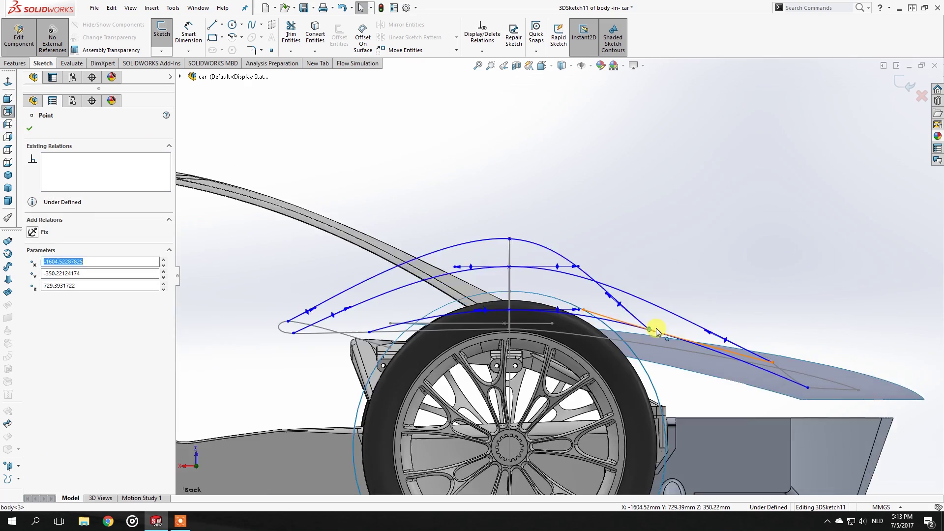
{"action": "left_click_drag", "start_coordinate": [658, 331], "coordinate": [650, 326]}
{"action": "middle_click_drag", "start_coordinate": [650, 326], "coordinate": [614, 280]}
{"action": "left_click", "coordinate": [7, 111]}
{"action": "scroll", "coordinate": [765, 236], "scroll_direction": "down", "scroll_amount": 5}
{"action": "left_click_drag", "start_coordinate": [649, 325], "coordinate": [654, 323]}
Adjust the outer spline's front tangent handle where it descends to the front curve.
{"action": "left_click", "coordinate": [8, 125]}
{"action": "left_click", "coordinate": [12, 112]}
{"action": "scroll", "coordinate": [766, 236], "scroll_direction": "down", "scroll_amount": 6}
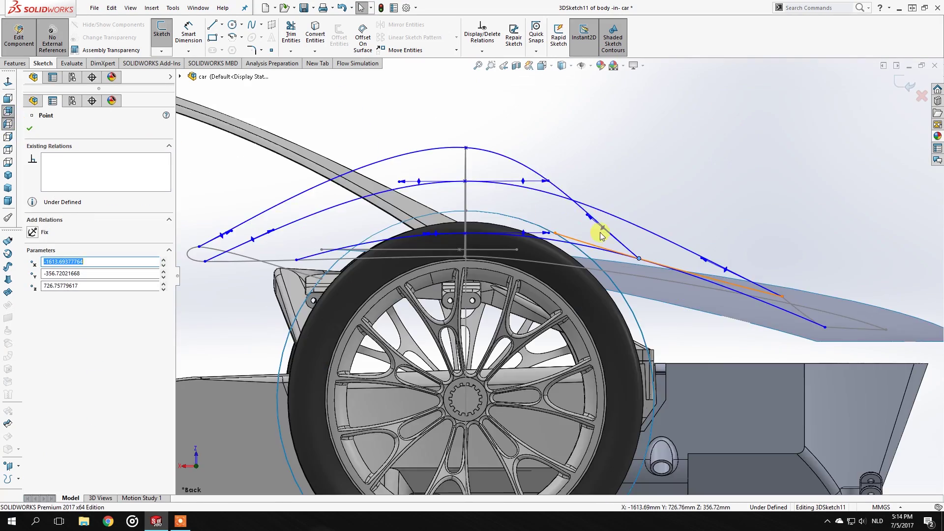
{"action": "left_click", "coordinate": [590, 216]}
{"action": "scroll", "coordinate": [363, 248], "scroll_direction": "up", "scroll_amount": 2}
{"action": "scroll", "coordinate": [418, 221], "scroll_direction": "up", "scroll_amount": 3}
{"action": "scroll", "coordinate": [475, 189], "scroll_direction": "down", "scroll_amount": 2}
Exit the 3D sketch and expand Surface-Loft3 to inspect its profile sketches.
{"action": "middle_click_drag", "start_coordinate": [515, 157], "coordinate": [472, 314]}
{"action": "scroll", "coordinate": [472, 295], "scroll_direction": "down", "scroll_amount": 2}
{"action": "left_click", "coordinate": [39, 364]}
{"action": "left_click", "coordinate": [85, 374]}
{"action": "left_click", "coordinate": [81, 353]}
{"action": "middle_click_drag", "start_coordinate": [506, 275], "coordinate": [422, 324]}
{"action": "scroll", "coordinate": [462, 322], "scroll_direction": "down", "scroll_amount": 3}
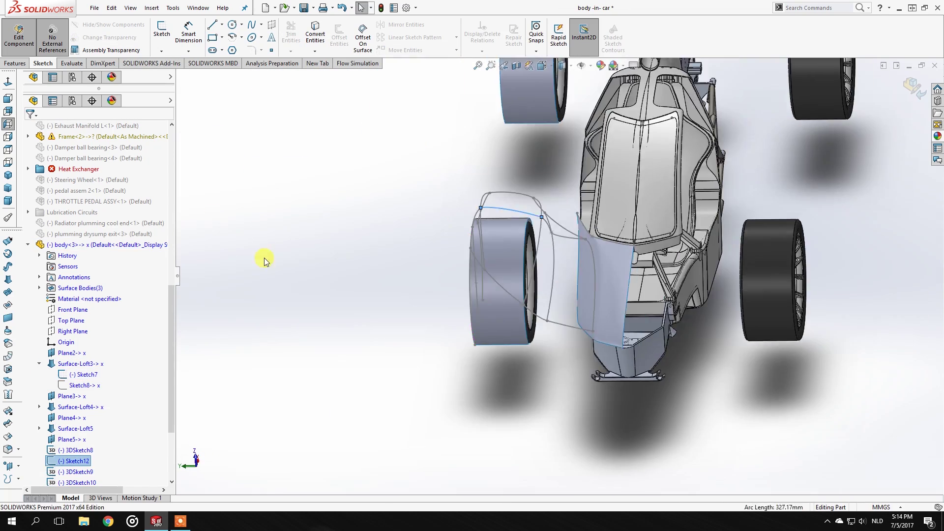
Try to draw the outer spline segments of a cross-profile over the front wheel in a new 3D sketch.
{"action": "left_click", "coordinate": [266, 261]}
{"action": "scroll", "coordinate": [443, 275], "scroll_direction": "up", "scroll_amount": 5}
{"action": "left_click", "coordinate": [161, 51]}
{"action": "left_click", "coordinate": [172, 72]}
{"action": "left_click", "coordinate": [252, 25]}
{"action": "left_click", "coordinate": [382, 204]}
{"action": "left_click", "coordinate": [508, 263]}
{"action": "key", "text": "Escape"}
Try to extend the cross-profile with further spline segments across the guide curves to the body surface.
{"action": "left_click", "coordinate": [575, 321]}
{"action": "left_click", "coordinate": [252, 24]}
{"action": "left_click", "coordinate": [341, 220]}
{"action": "left_click", "coordinate": [359, 210]}
{"action": "left_click", "coordinate": [487, 232]}
{"action": "left_click", "coordinate": [252, 25]}
{"action": "left_click", "coordinate": [508, 269]}
Try to relate the cross-profile's inner endpoint to the curve on the body surface.
{"action": "middle_click_drag", "start_coordinate": [605, 329], "coordinate": [501, 305]}
{"action": "left_click", "coordinate": [598, 338]}
{"action": "key", "text": "Escape"}
{"action": "left_click", "coordinate": [614, 340]}
{"action": "left_click", "coordinate": [39, 353]}
{"action": "scroll", "coordinate": [54, 344], "scroll_direction": "down", "scroll_amount": 3}
{"action": "left_click", "coordinate": [595, 338]}
{"action": "left_click", "coordinate": [614, 339], "text": "ctrl"}
Reopen the cross-profile's 3D sketch and try to rework its inner segment near the body surface.
{"action": "scroll", "coordinate": [590, 315], "scroll_direction": "down", "scroll_amount": 5}
{"action": "left_click", "coordinate": [55, 287]}
{"action": "left_click", "coordinate": [252, 25]}
{"action": "left_click", "coordinate": [571, 298]}
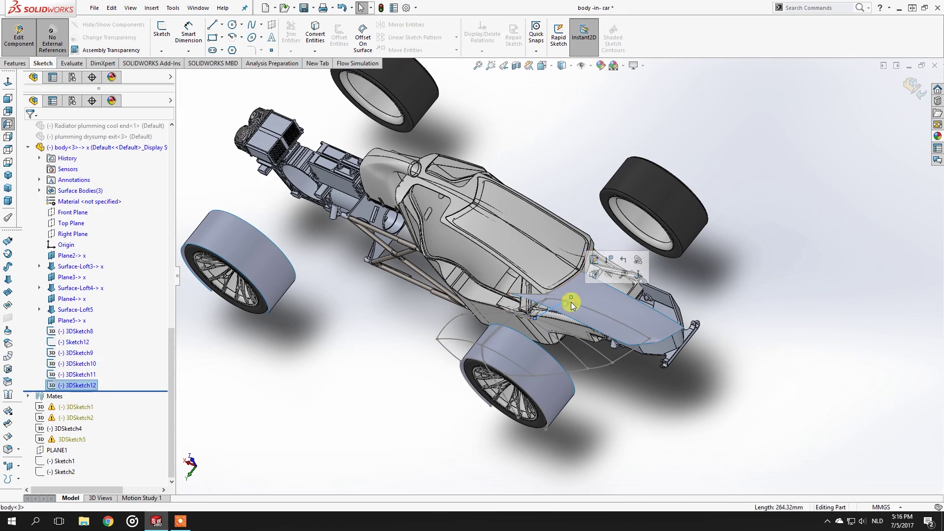
{"action": "left_click", "coordinate": [599, 261]}
{"action": "left_click", "coordinate": [571, 297]}
{"action": "scroll", "coordinate": [580, 308], "scroll_direction": "down", "scroll_amount": 5}
{"action": "middle_click_drag", "start_coordinate": [579, 308], "coordinate": [497, 295]}
Exit the cross-profile sketch and delete 3DSketch12 from the body part.
{"action": "left_click", "coordinate": [161, 32]}
{"action": "left_click", "coordinate": [175, 65]}
{"action": "left_click", "coordinate": [84, 386]}
{"action": "key", "text": "Delete"}
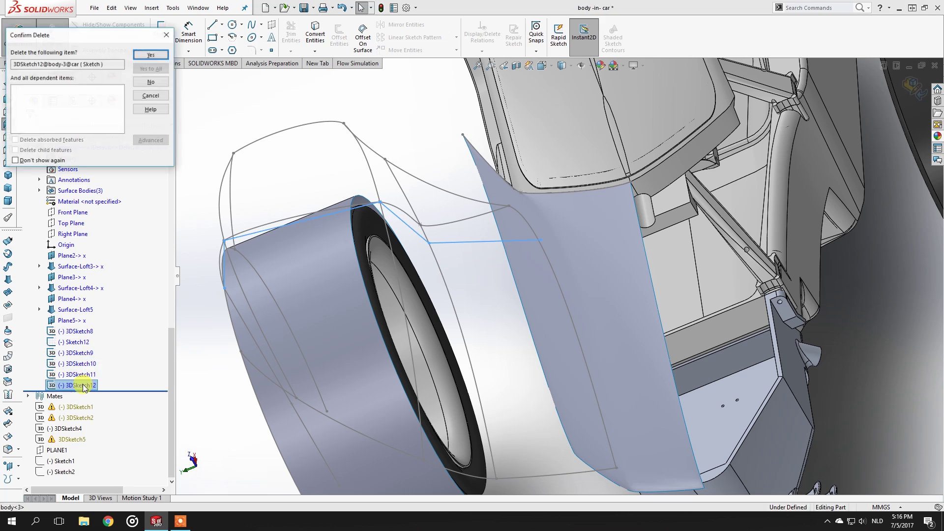
{"action": "left_click", "coordinate": [150, 56]}
{"action": "left_click", "coordinate": [162, 51]}
{"action": "left_click", "coordinate": [177, 64]}
{"action": "left_click", "coordinate": [253, 24]}
{"action": "left_click", "coordinate": [534, 260]}
{"action": "left_click", "coordinate": [65, 320]}
{"action": "mouse_move", "coordinate": [492, 276]}
{"action": "middle_mouse_down"}
{"action": "mouse_move", "coordinate": [457, 236]}
{"action": "mouse_move", "coordinate": [519, 221]}
{"action": "mouse_move", "coordinate": [492, 197]}
{"action": "middle_mouse_up"}
{"action": "left_click", "coordinate": [162, 51]}
{"action": "left_click", "coordinate": [177, 64]}
{"action": "left_click", "coordinate": [252, 25]}
{"action": "scroll", "coordinate": [511, 231], "scroll_direction": "up", "scroll_amount": 4}
{"action": "left_click", "coordinate": [516, 289]}
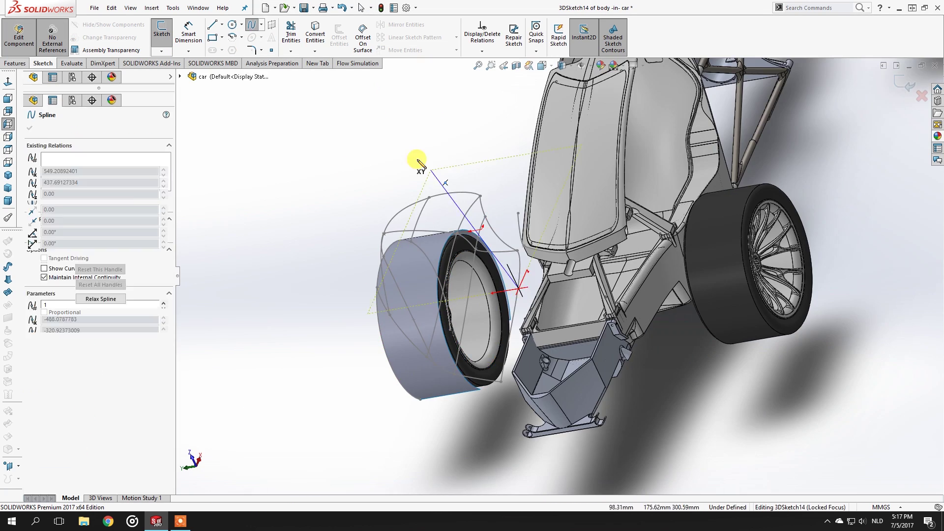
{"action": "key", "text": "Escape"}
In a new 3D sketch, convert the body's side curve and draw chained spline segments across the guide curves over the front wheel to it.
{"action": "middle_click_drag", "start_coordinate": [417, 162], "coordinate": [433, 182]}
{"action": "left_click", "coordinate": [162, 51]}
{"action": "left_click", "coordinate": [178, 62]}
{"action": "left_click", "coordinate": [316, 33]}
{"action": "left_click", "coordinate": [180, 77]}
{"action": "scroll", "coordinate": [236, 383], "scroll_direction": "down", "scroll_amount": 10}
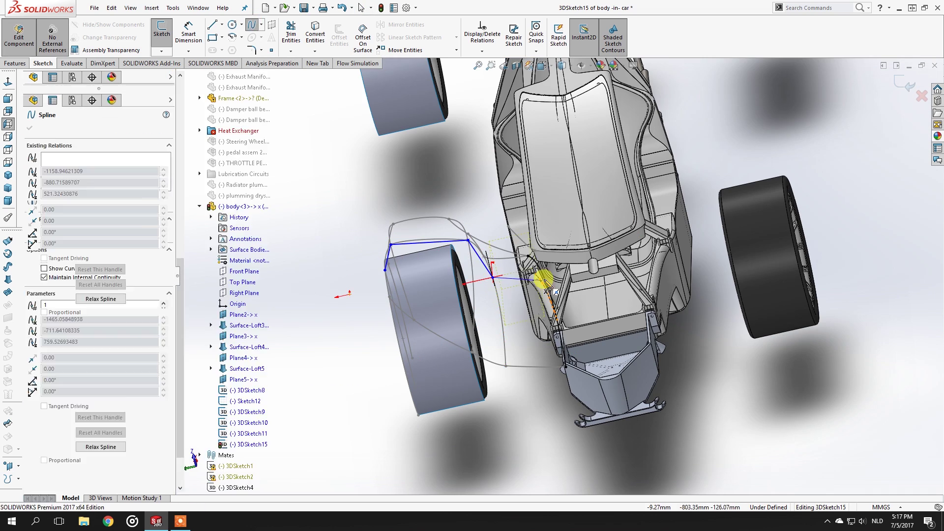
{"action": "left_click", "coordinate": [30, 129]}
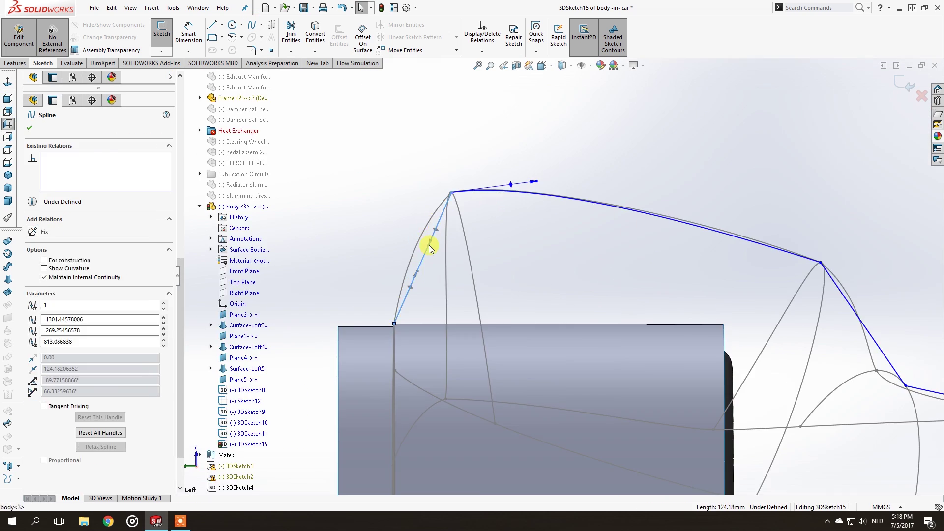
Try to smooth the cross-profile's two inner spline segments by adjusting their tangent handles in front view.
{"action": "scroll", "coordinate": [765, 301], "scroll_direction": "down", "scroll_amount": 2}
{"action": "left_click", "coordinate": [726, 317]}
{"action": "left_click_drag", "start_coordinate": [682, 253], "coordinate": [689, 247]}
{"action": "left_click_drag", "start_coordinate": [771, 381], "coordinate": [734, 377]}
{"action": "scroll", "coordinate": [640, 315], "scroll_direction": "up", "scroll_amount": 3}
{"action": "left_click", "coordinate": [570, 297]}
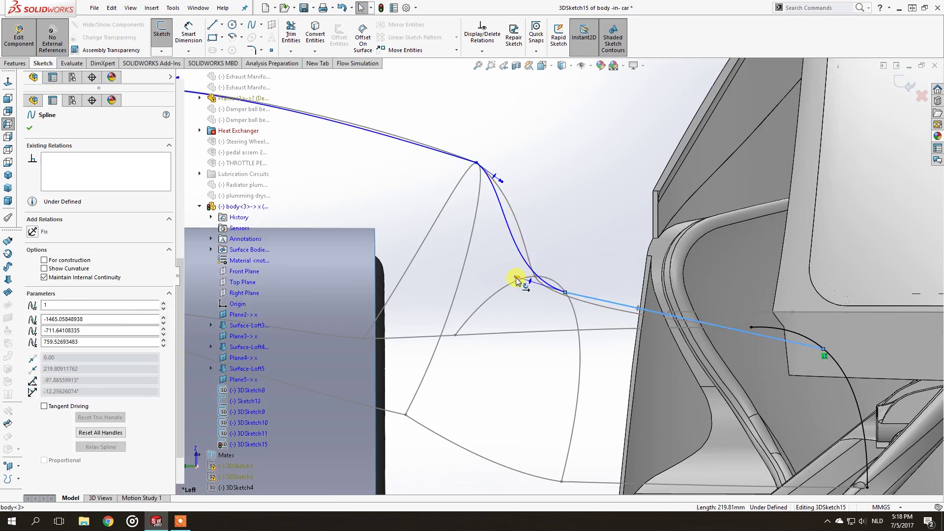
{"action": "scroll", "coordinate": [590, 290], "scroll_direction": "down", "scroll_amount": 2}
{"action": "left_click_drag", "start_coordinate": [595, 296], "coordinate": [607, 326]}
Delete the two inner spline segments and redraw them as one spline from the arch's inner peak to the body's side curve.
{"action": "key", "text": "Delete"}
{"action": "left_click", "coordinate": [251, 25]}
{"action": "left_click", "coordinate": [442, 126]}
{"action": "scroll", "coordinate": [524, 246], "scroll_direction": "up", "scroll_amount": 3}
{"action": "middle_click_drag", "start_coordinate": [524, 246], "coordinate": [476, 326]}
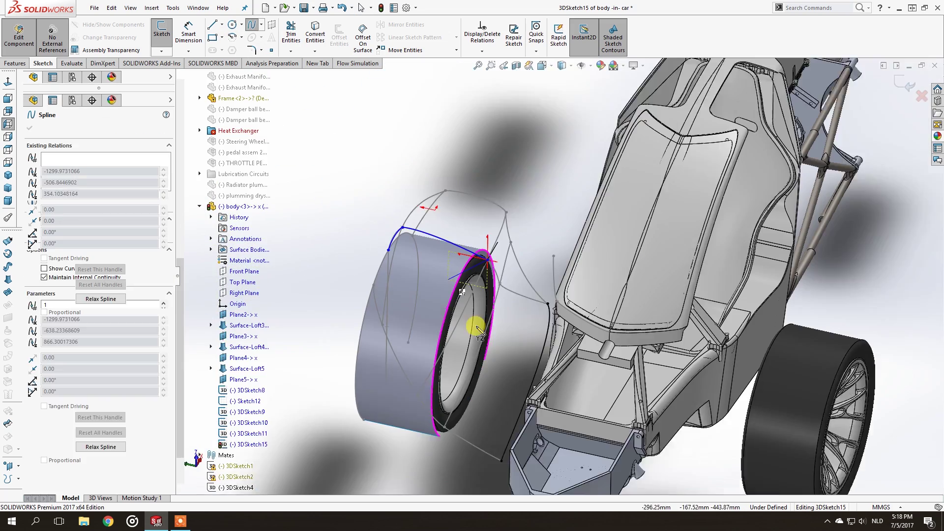
{"action": "left_click", "coordinate": [501, 233]}
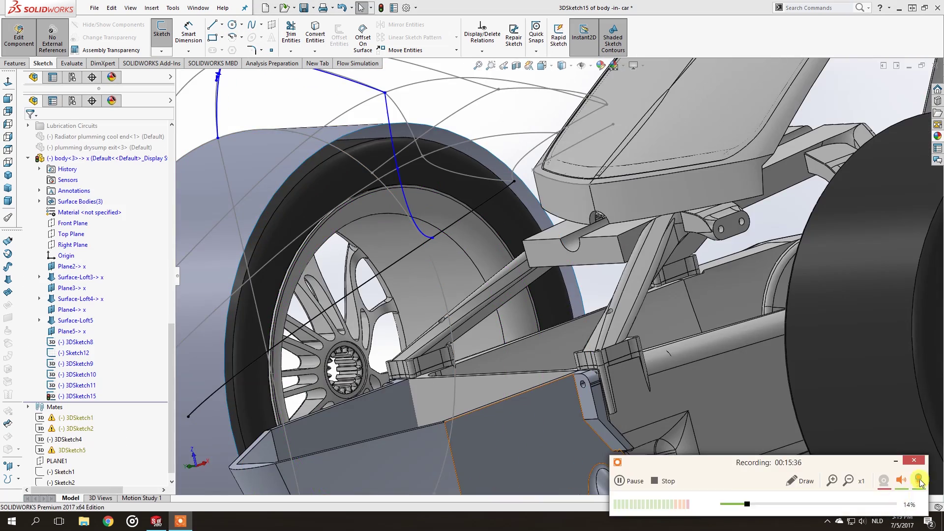
Adjust the inner spline's tangent handles to smooth its drop from the wheel arch to the body's side curve, and exit the 3D sketch.
{"action": "scroll", "coordinate": [369, 224], "scroll_direction": "down", "scroll_amount": 3}
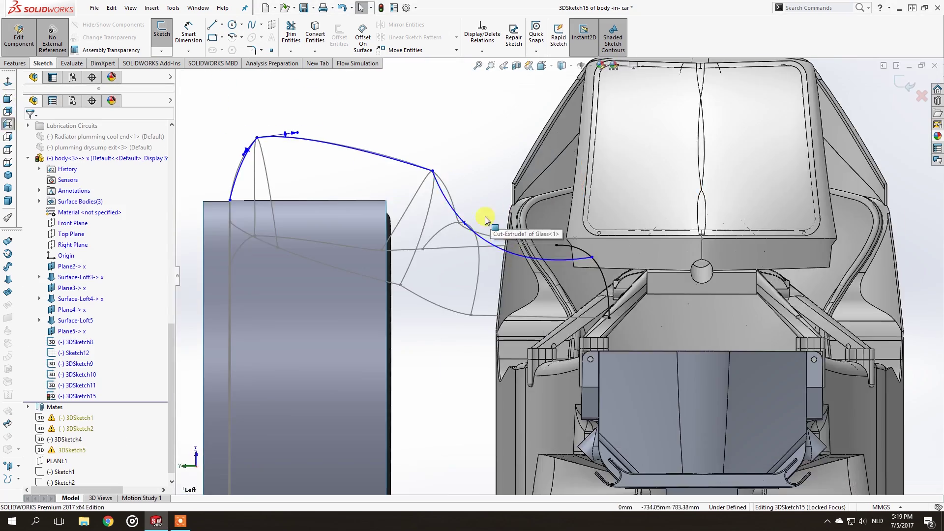
{"action": "left_click", "coordinate": [480, 237]}
{"action": "left_click", "coordinate": [8, 149]}
{"action": "left_click", "coordinate": [8, 124]}
{"action": "scroll", "coordinate": [497, 249], "scroll_direction": "down", "scroll_amount": 8}
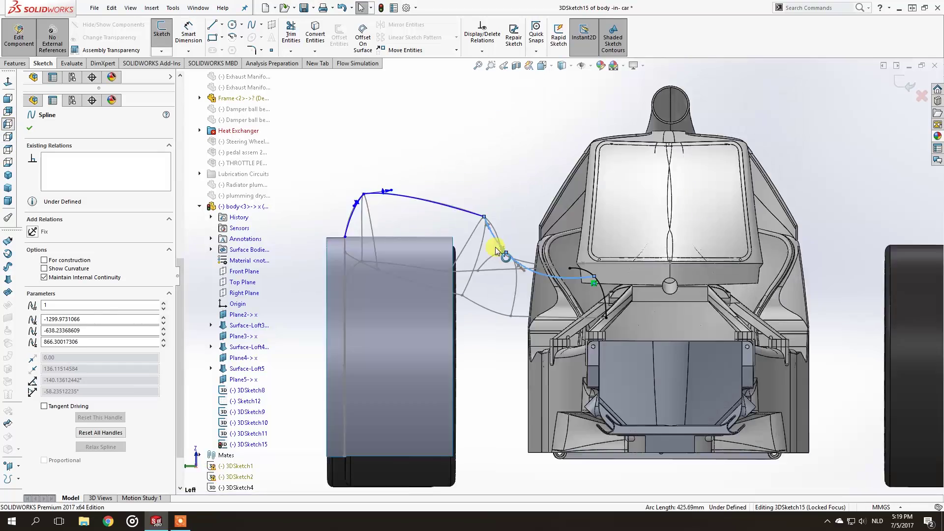
{"action": "left_click_drag", "start_coordinate": [549, 400], "coordinate": [557, 396]}
{"action": "left_click_drag", "start_coordinate": [497, 291], "coordinate": [498, 294]}
{"action": "scroll", "coordinate": [530, 335], "scroll_direction": "up", "scroll_amount": 6}
{"action": "middle_click_drag", "start_coordinate": [531, 337], "coordinate": [436, 300]}
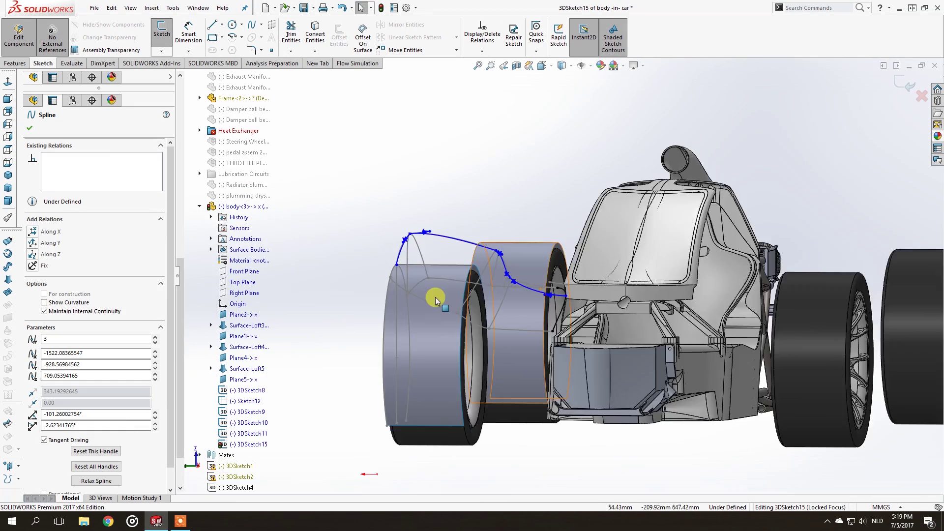
{"action": "left_click", "coordinate": [8, 149]}
{"action": "scroll", "coordinate": [442, 231], "scroll_direction": "down", "scroll_amount": 1}
{"action": "left_click", "coordinate": [162, 31]}
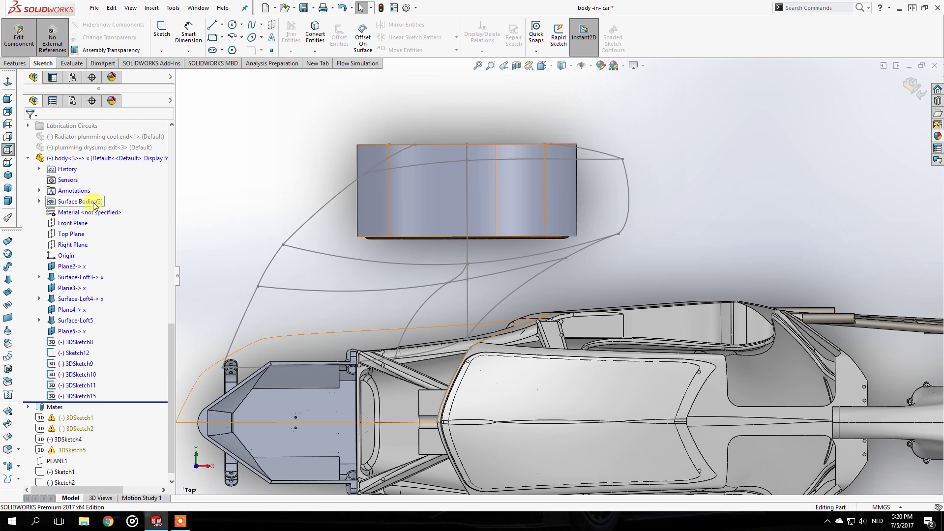
Start a lofted surface over the front wheel with 3DSketch9, 3DSketch15 and 3DSketch10 as its profiles.
{"action": "left_click", "coordinate": [6, 279]}
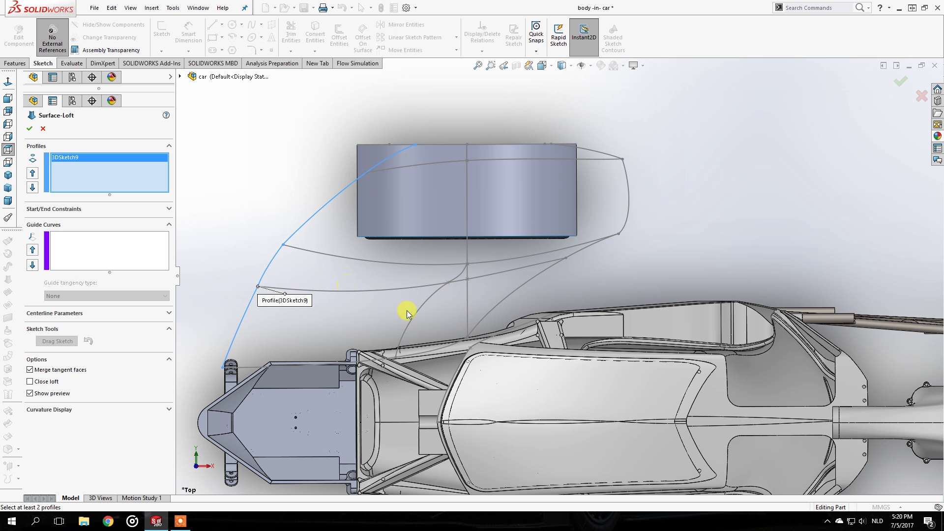
{"action": "left_click", "coordinate": [422, 312]}
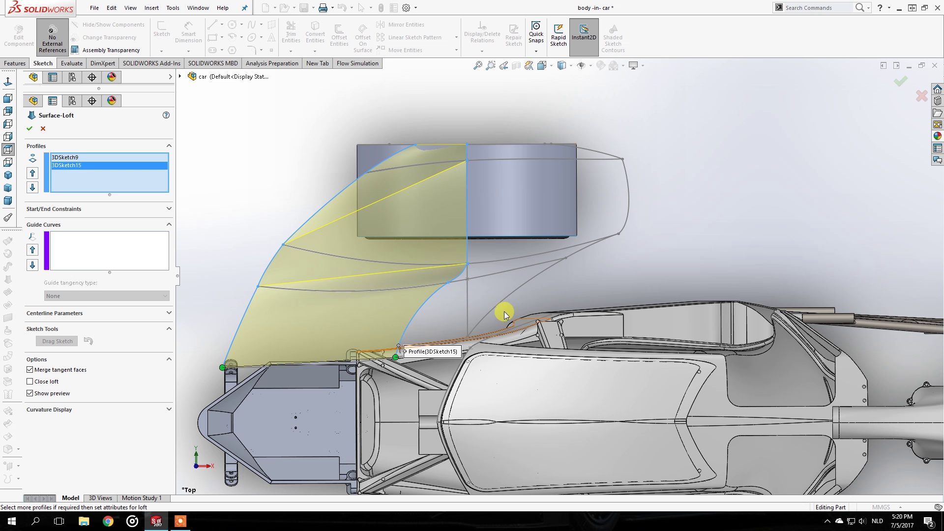
{"action": "scroll", "coordinate": [448, 268], "scroll_direction": "up", "scroll_amount": 3}
{"action": "middle_click_drag", "start_coordinate": [448, 268], "coordinate": [499, 151]}
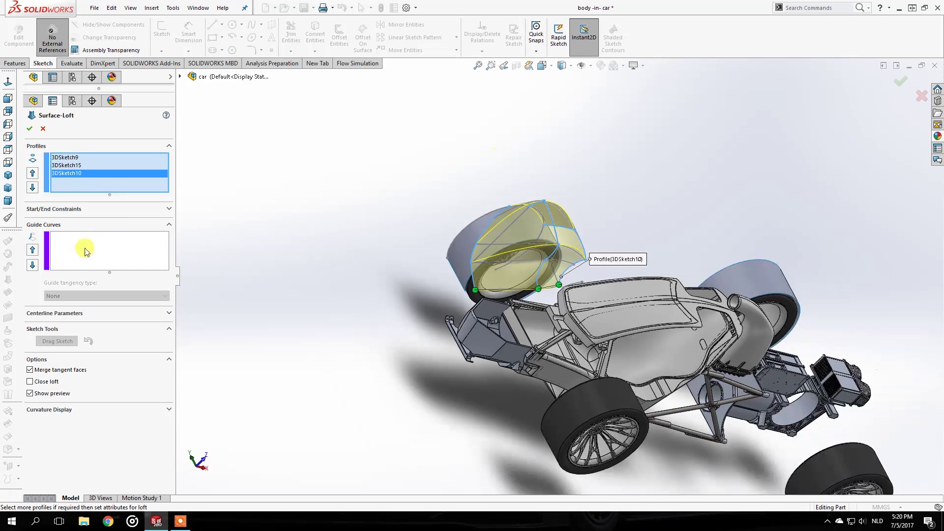
Add the three longitudinal splines over the wheel and Sketch7 as guide curves, and create the lofted surface.
{"action": "middle_click_drag", "start_coordinate": [497, 268], "coordinate": [462, 278]}
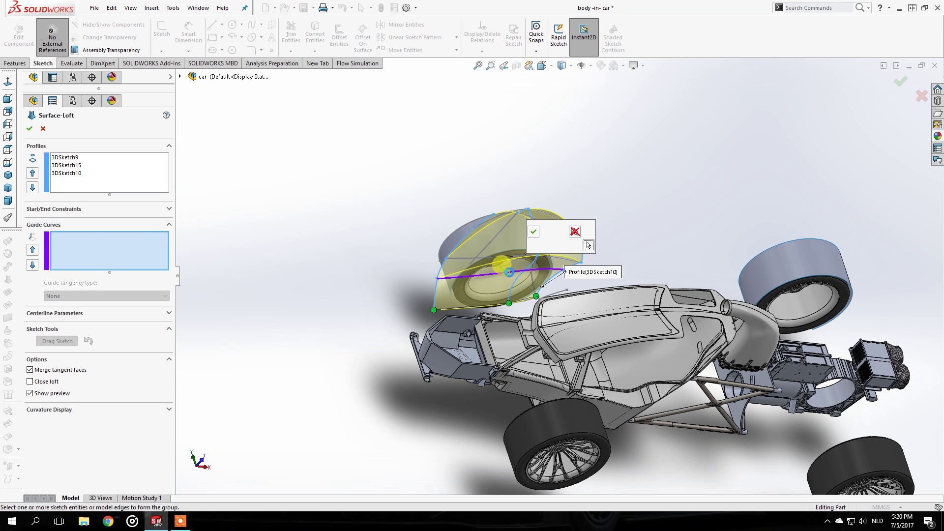
{"action": "left_click", "coordinate": [465, 258]}
{"action": "right_click", "coordinate": [498, 237]}
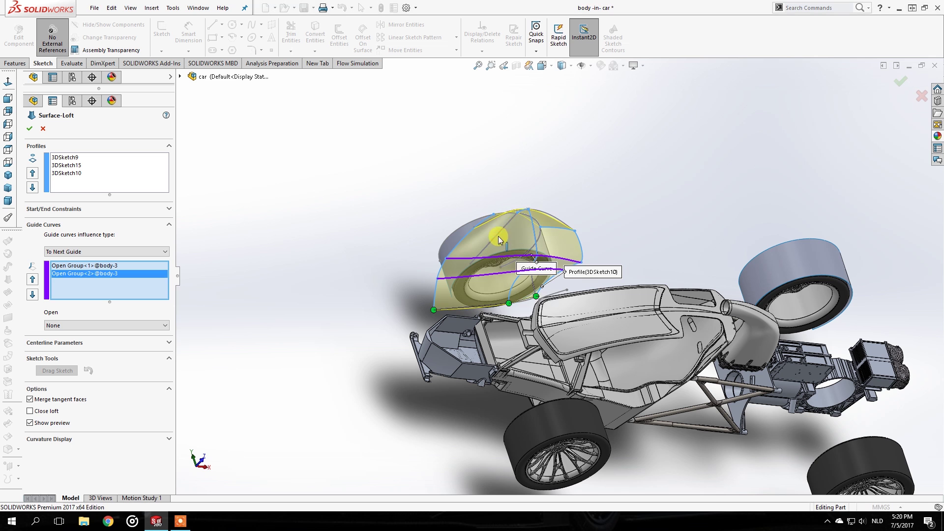
{"action": "left_click", "coordinate": [506, 213]}
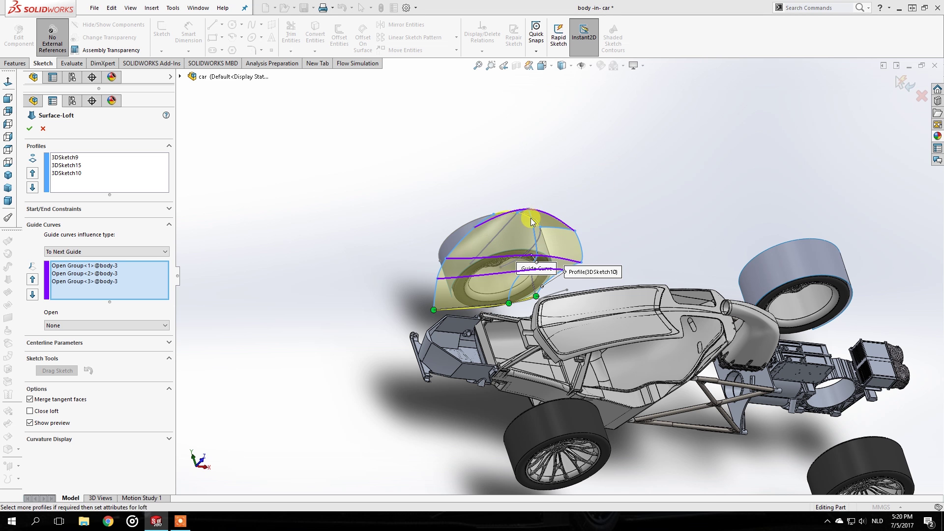
{"action": "middle_click_drag", "start_coordinate": [510, 255], "coordinate": [541, 275]}
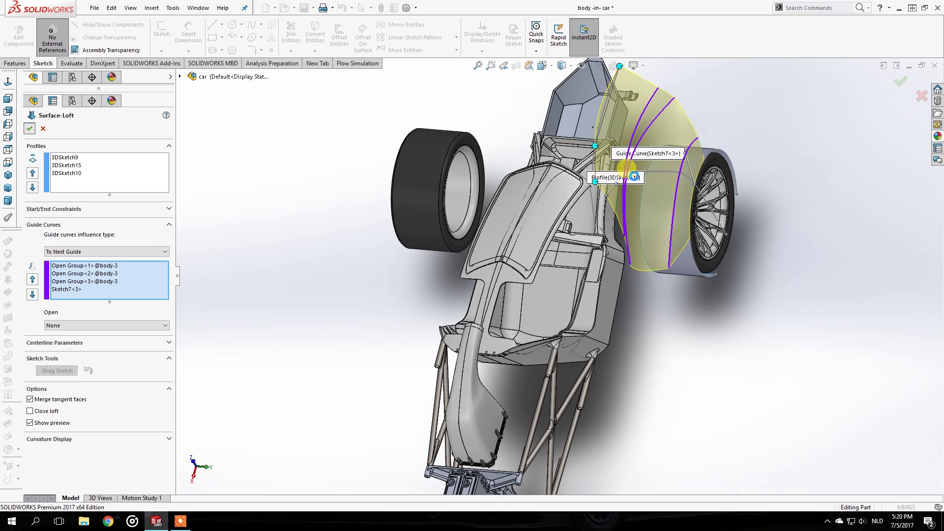
{"action": "key", "text": "Return"}
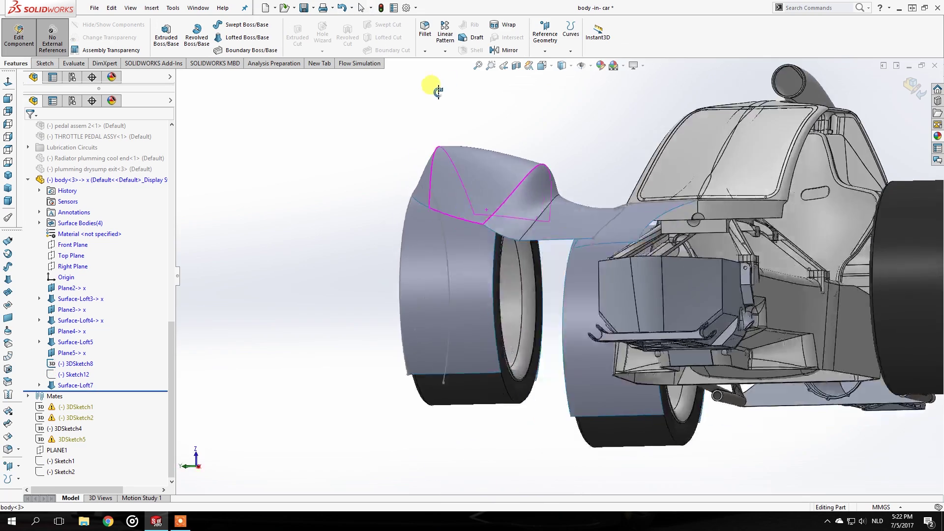
Inspect the new lofted surface over the front wheel from the side and the front.
{"action": "middle_click_drag", "start_coordinate": [433, 84], "coordinate": [613, 276]}
{"action": "scroll", "coordinate": [560, 248], "scroll_direction": "down", "scroll_amount": 3}
{"action": "left_click", "coordinate": [510, 218]}
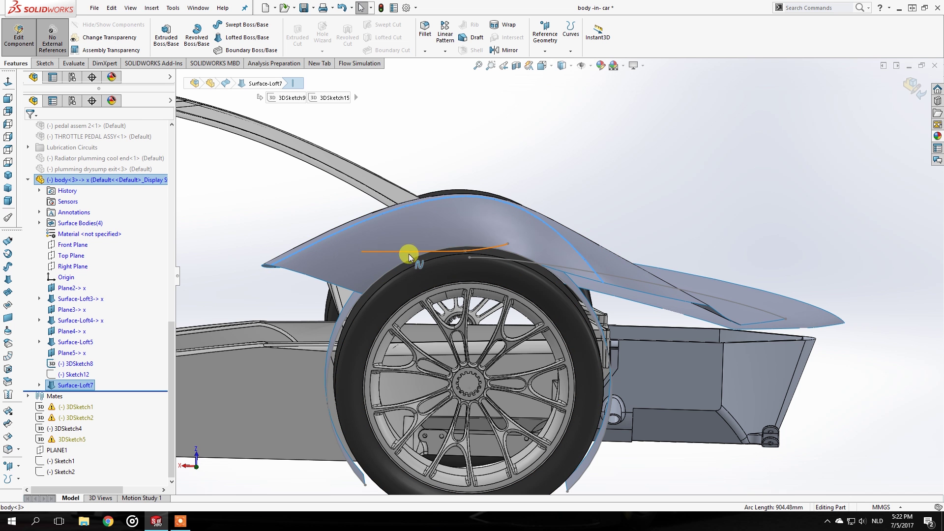
{"action": "left_click", "coordinate": [626, 188]}
{"action": "scroll", "coordinate": [610, 276], "scroll_direction": "up", "scroll_amount": 4}
{"action": "middle_click_drag", "start_coordinate": [608, 276], "coordinate": [484, 285]}
{"action": "scroll", "coordinate": [700, 241], "scroll_direction": "down", "scroll_amount": 1}
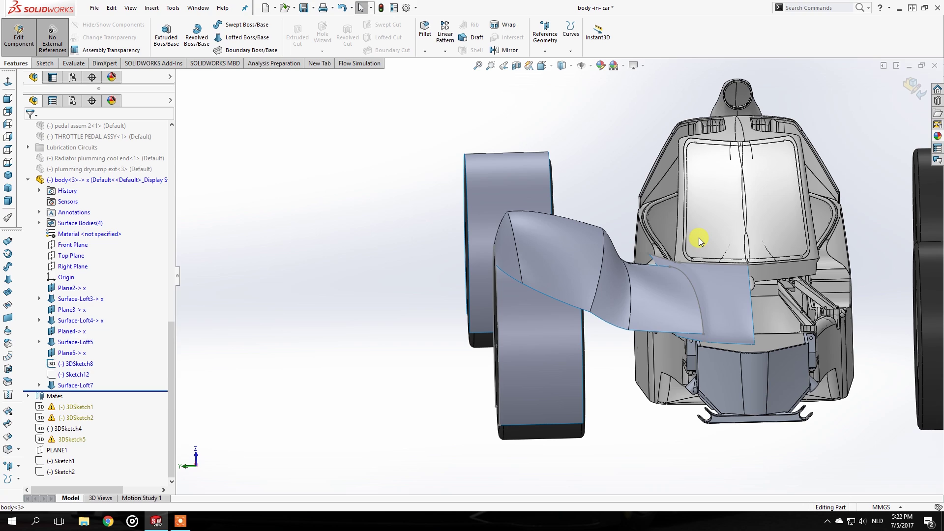